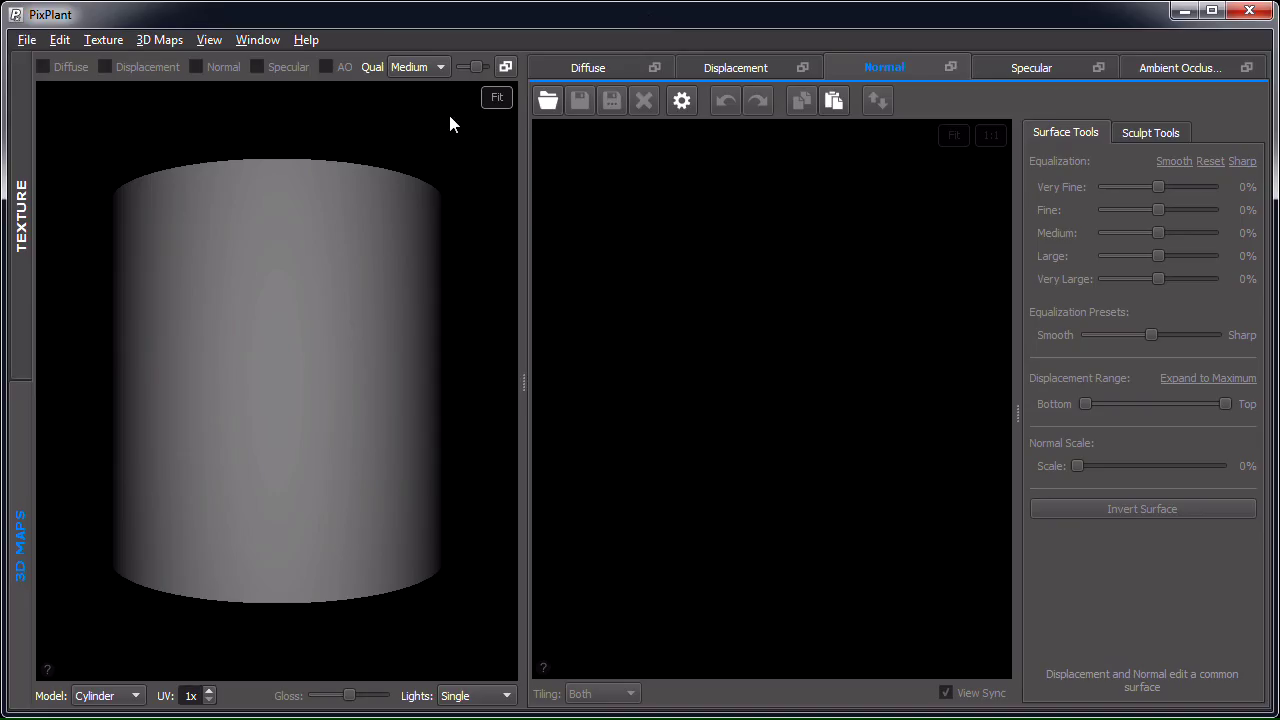
Step: Load brick25-tiling.png as the texture and send it to 3D Maps for Diffuse, Displacement + Normal, Specular and Ambient Occlusion
click(20, 172)
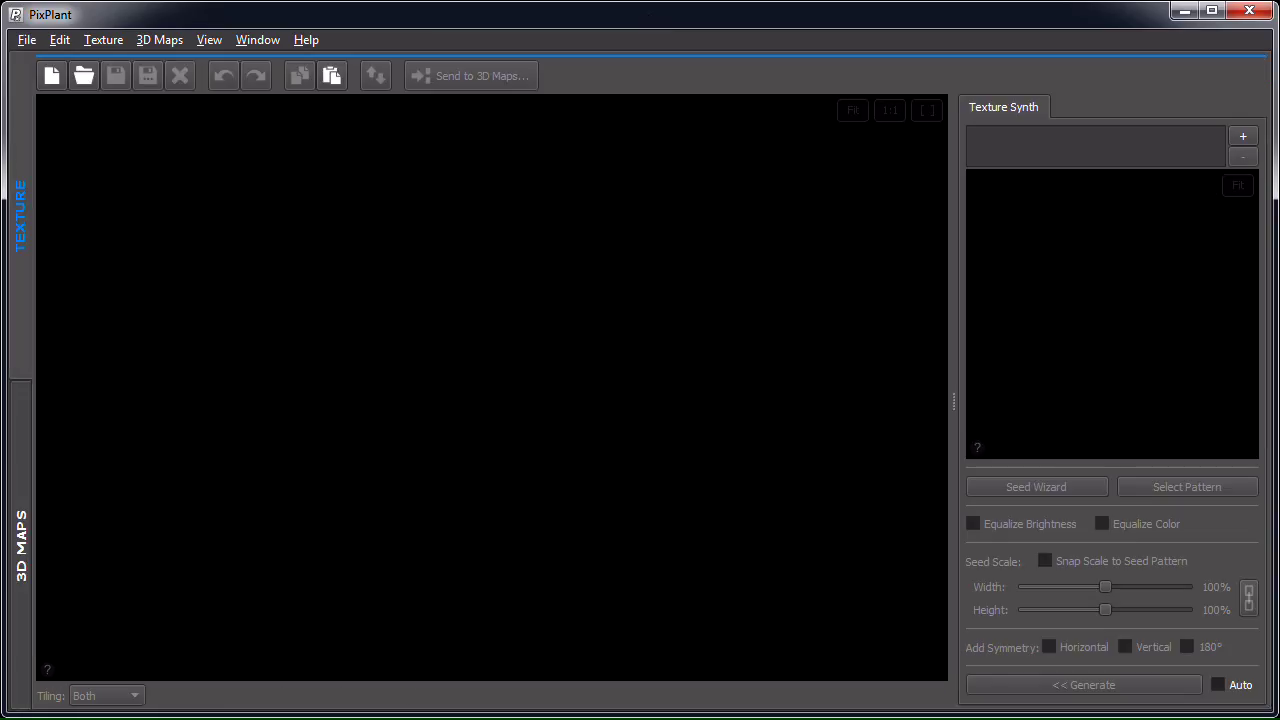
key(alt+Tab)
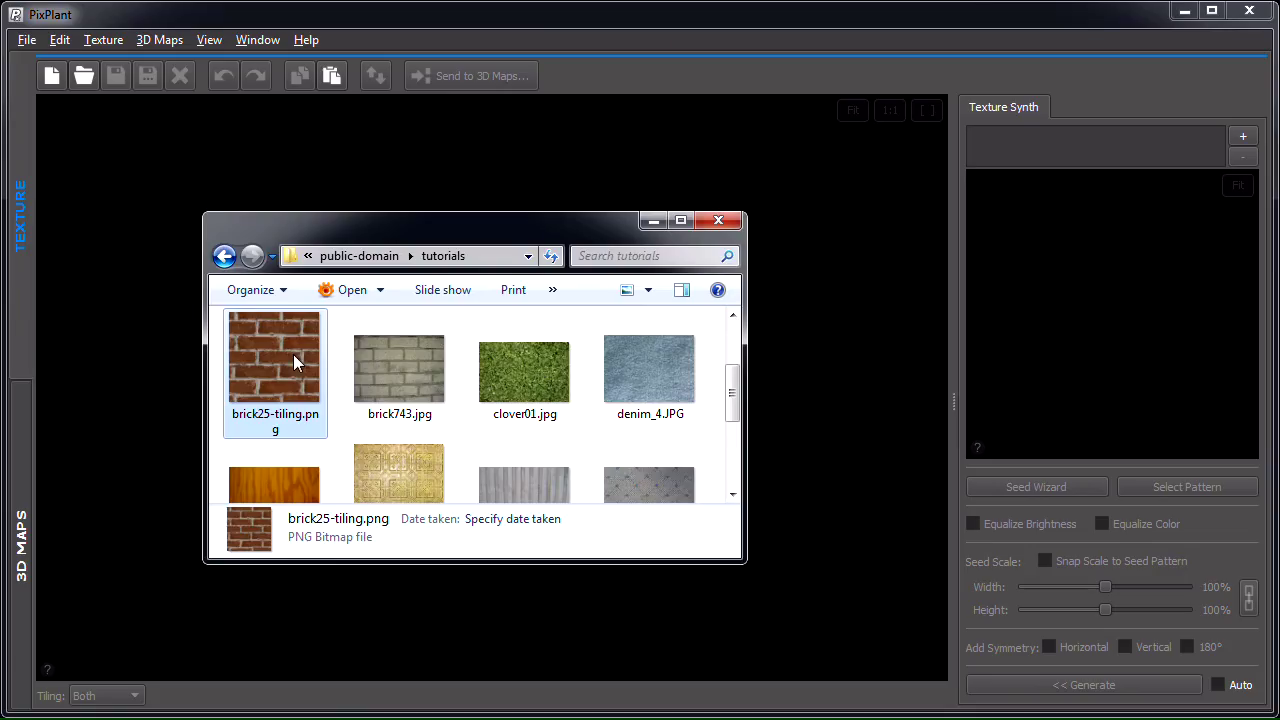
drag(293, 354, 118, 297)
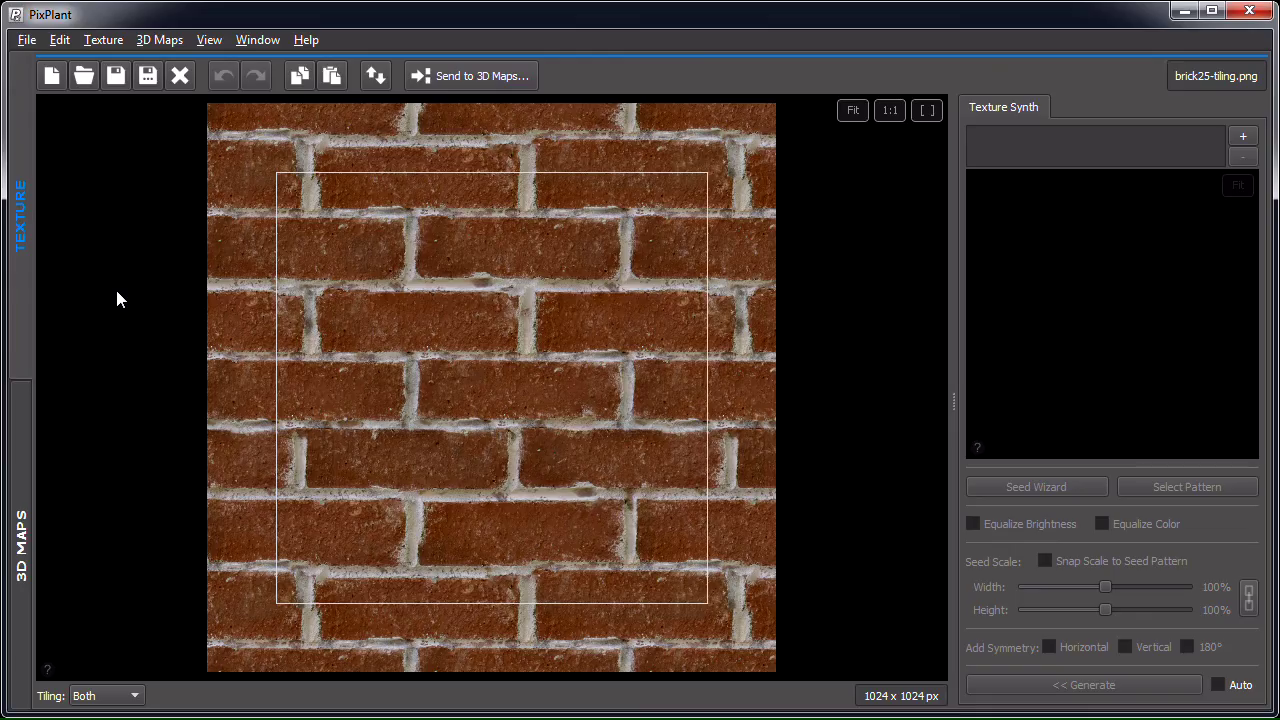
click(527, 77)
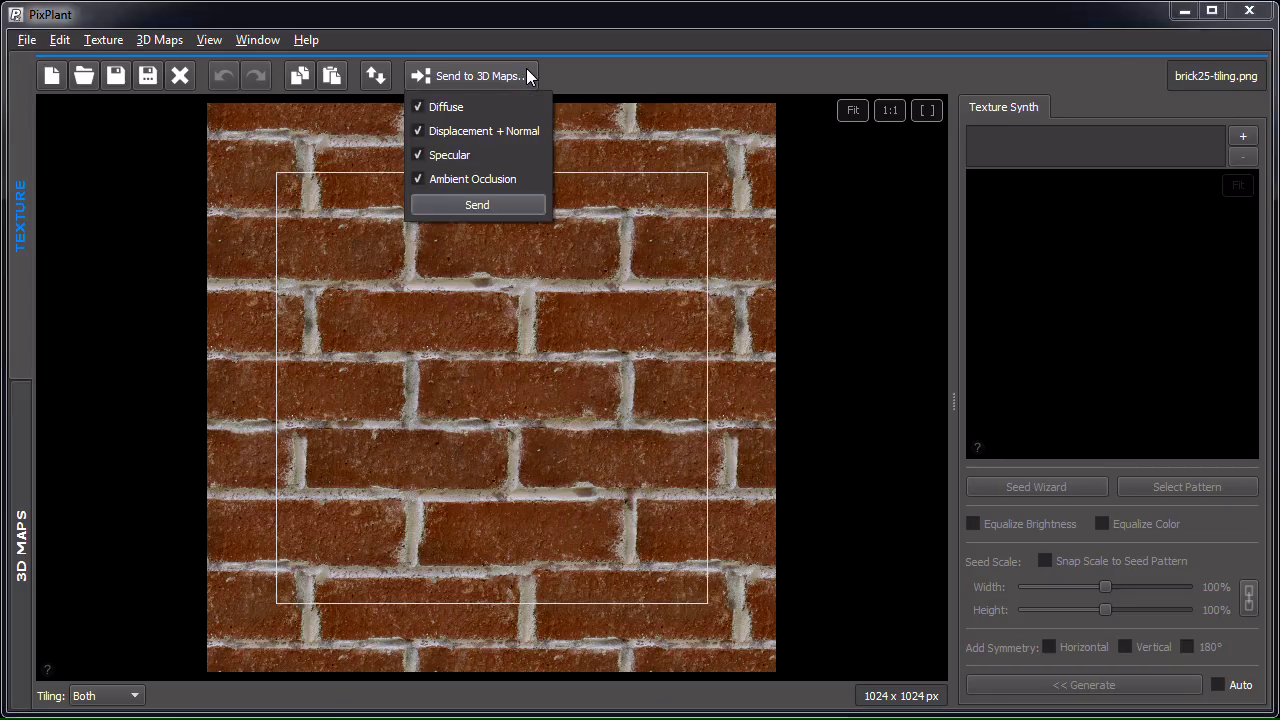
click(508, 203)
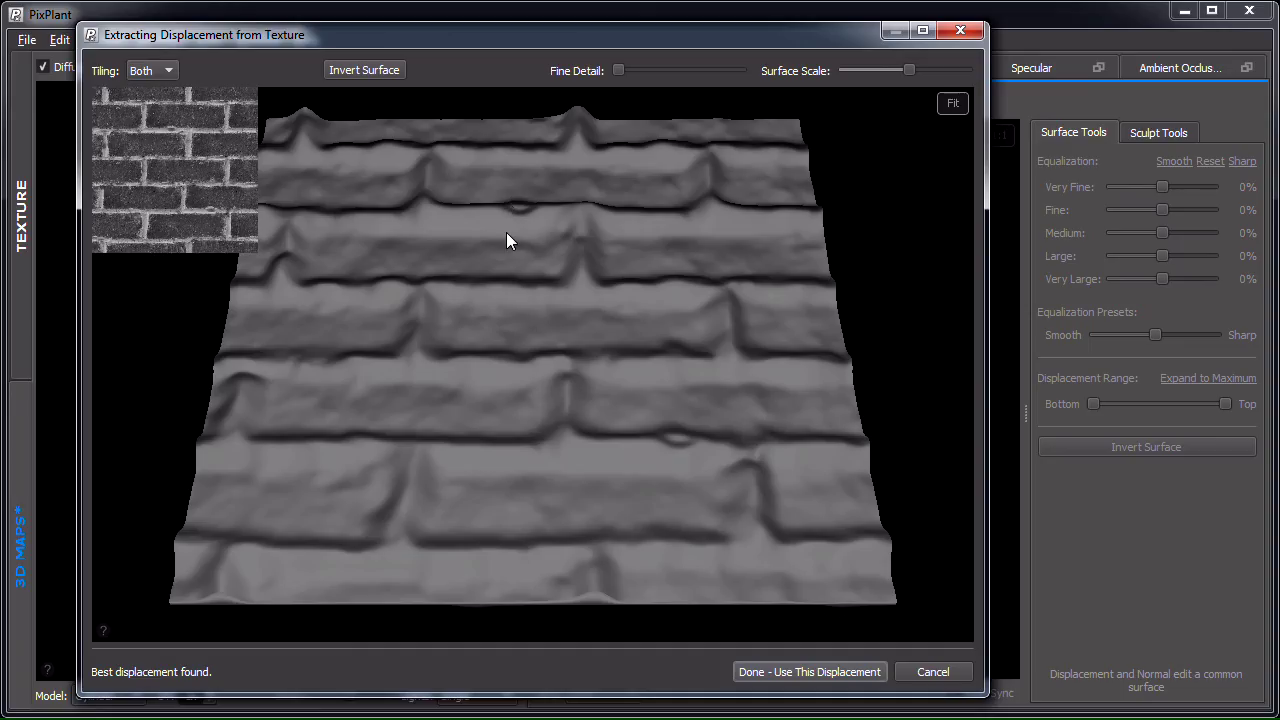
Step: Invert the extracted brick surface so the bricks rise above the mortar, checking the relief from a tilted view
drag(534, 263, 522, 339)
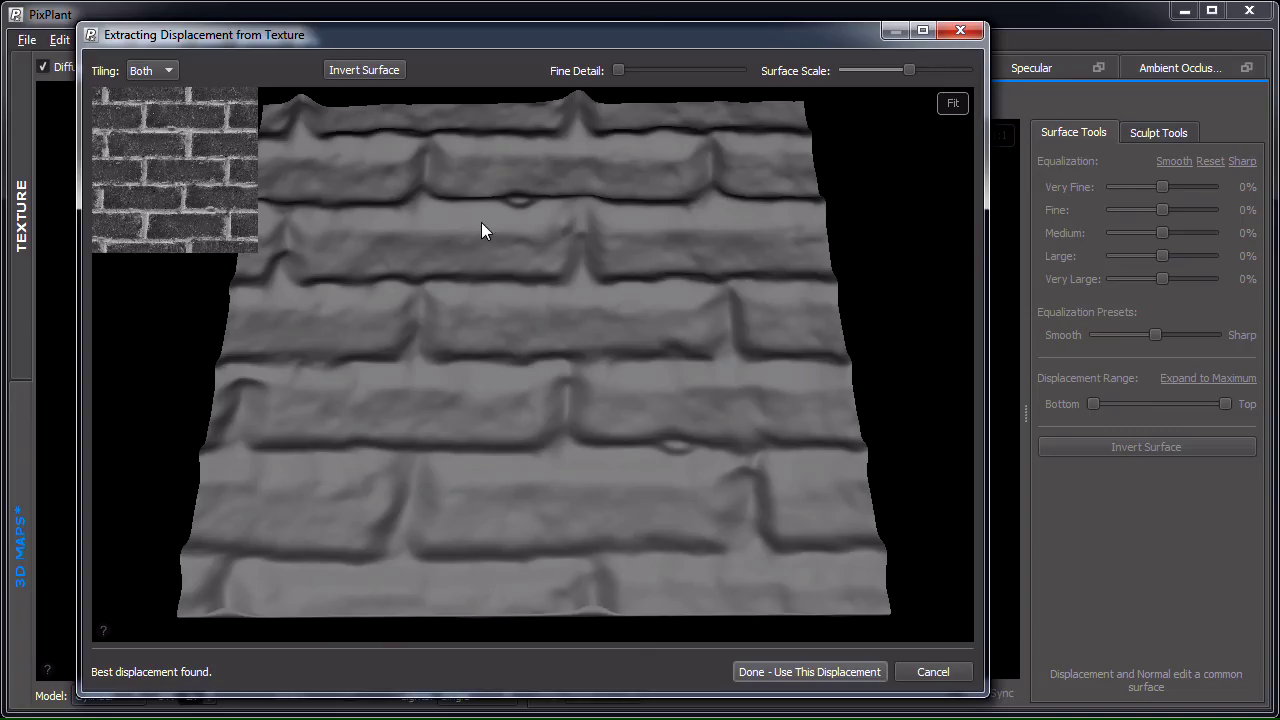
click(358, 78)
mouse_move(518, 301)
mouse_down()
mouse_move(528, 319)
mouse_move(515, 341)
mouse_move(496, 331)
mouse_move(543, 321)
mouse_move(528, 306)
mouse_up()
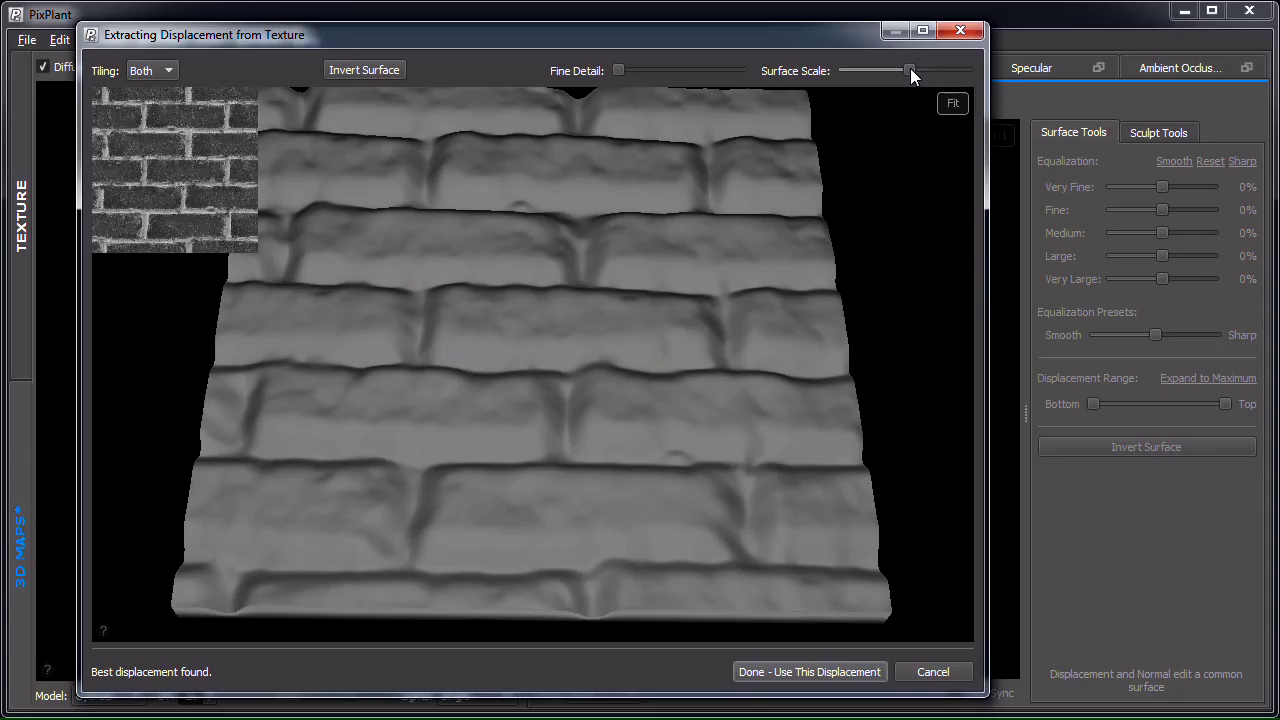
Step: Raise the displacement's Surface Scale moderately, add a slight amount of Fine Detail, and accept the displacement
drag(910, 68, 930, 68)
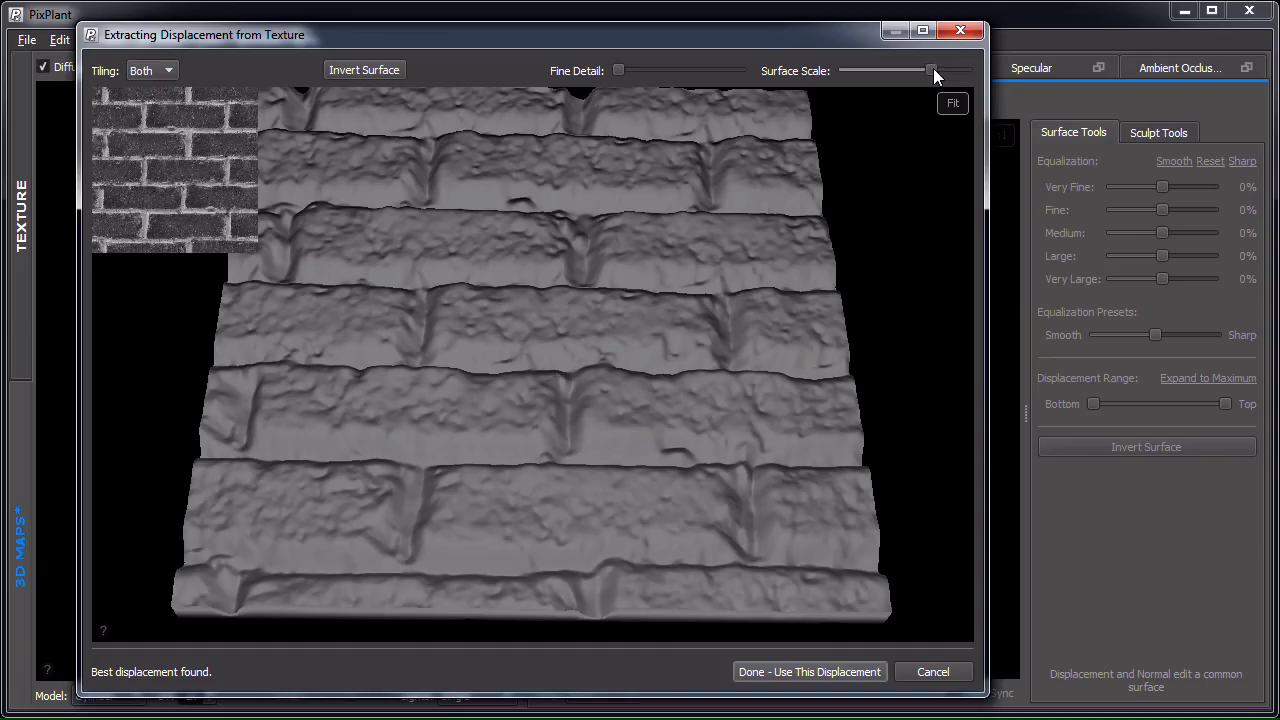
drag(933, 68, 927, 68)
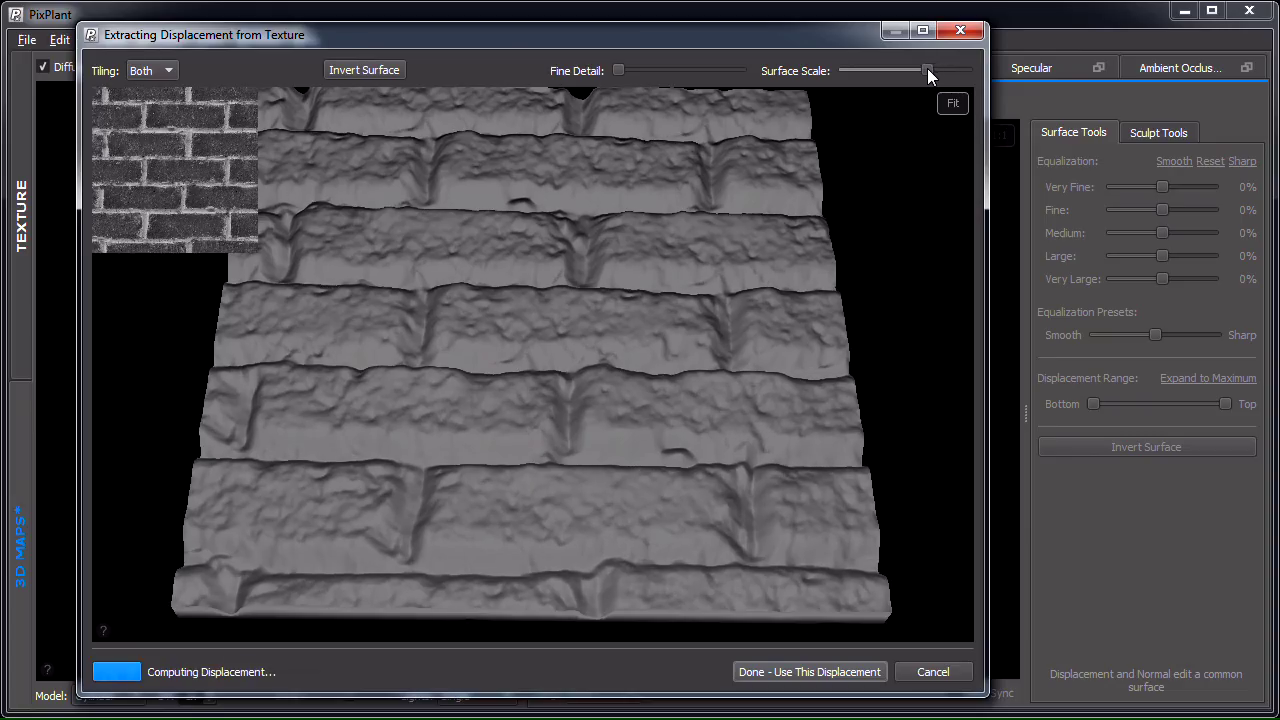
drag(673, 194, 637, 247)
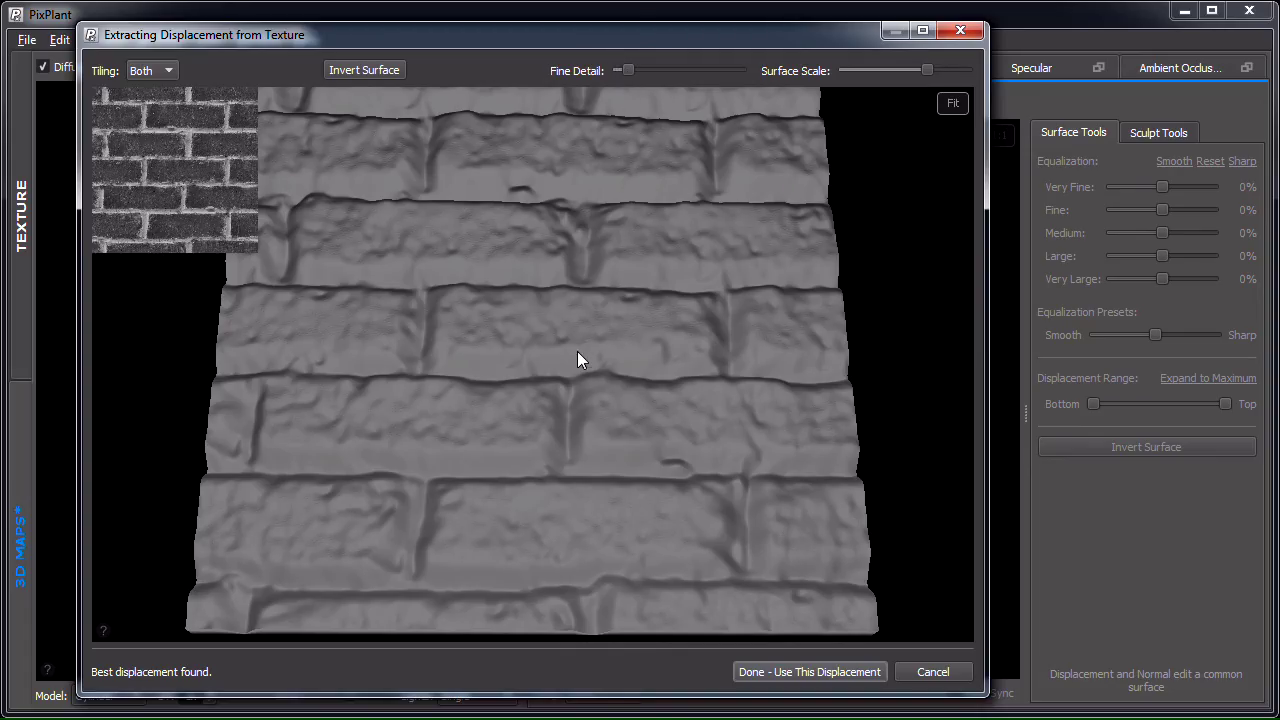
scroll(579, 356, up, 6)
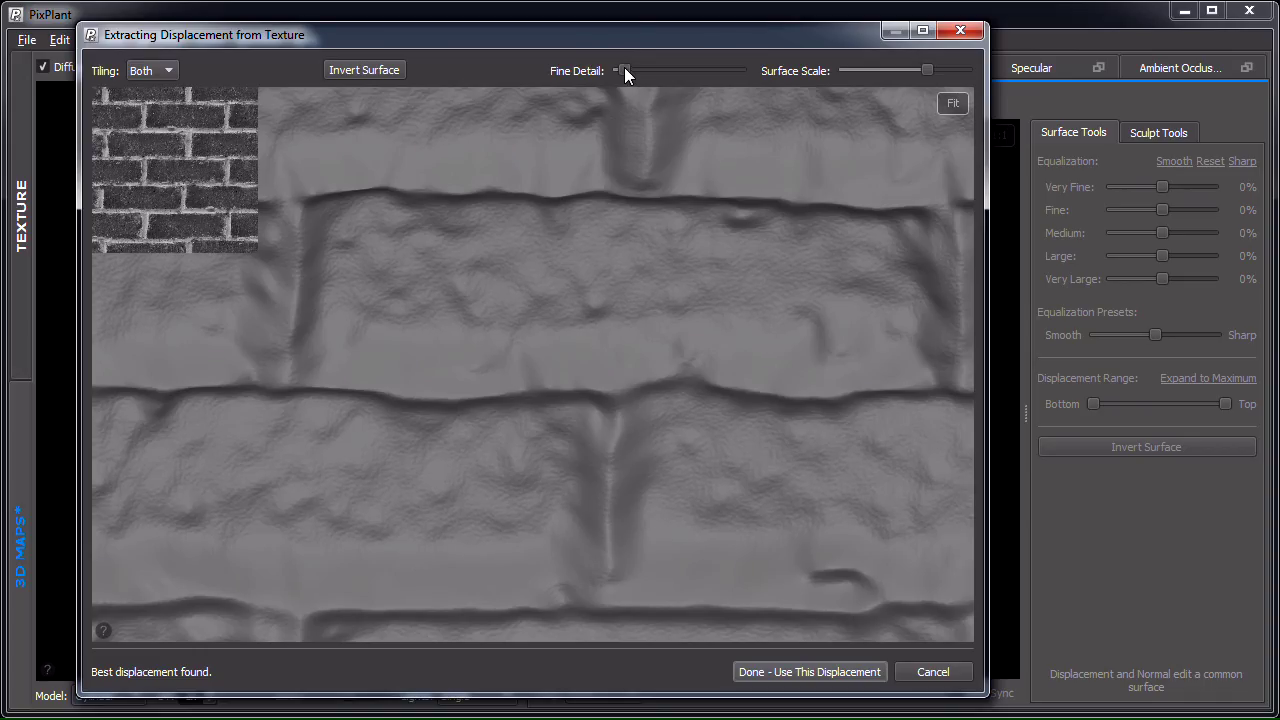
click(793, 672)
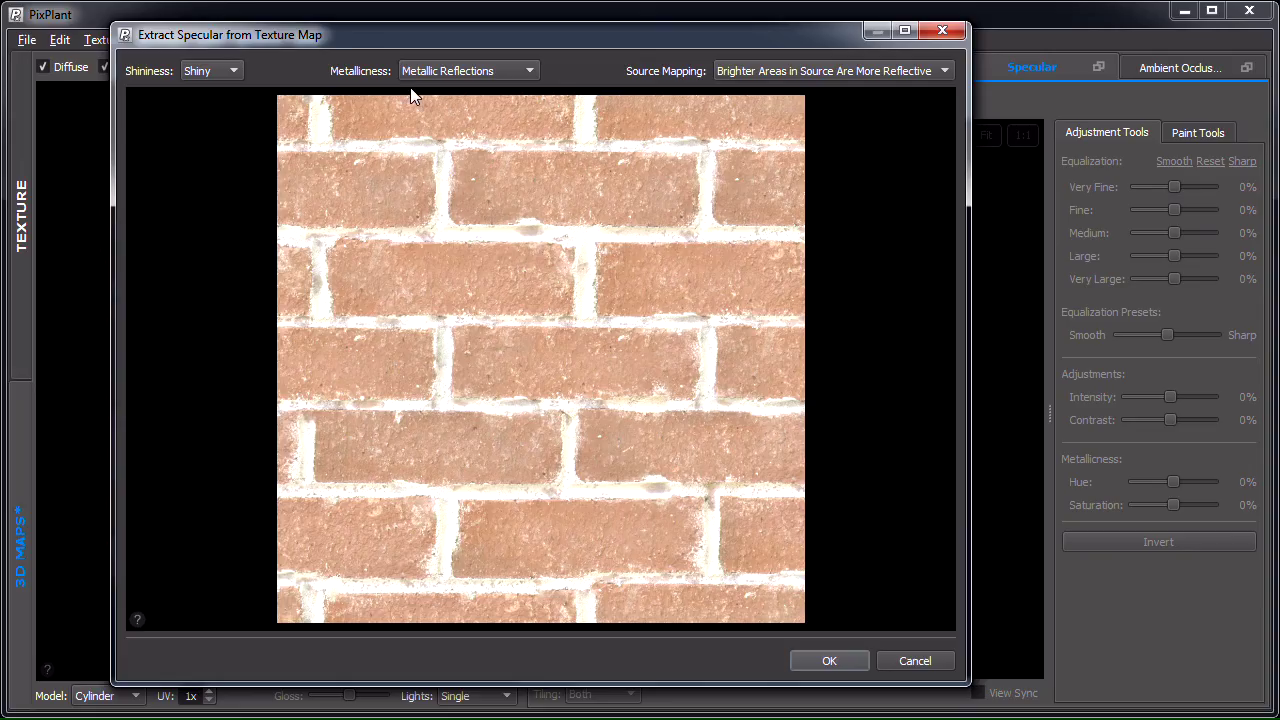
Step: Compare the metallicness options for the specular map and choose Non-metallic Reflections
click(499, 71)
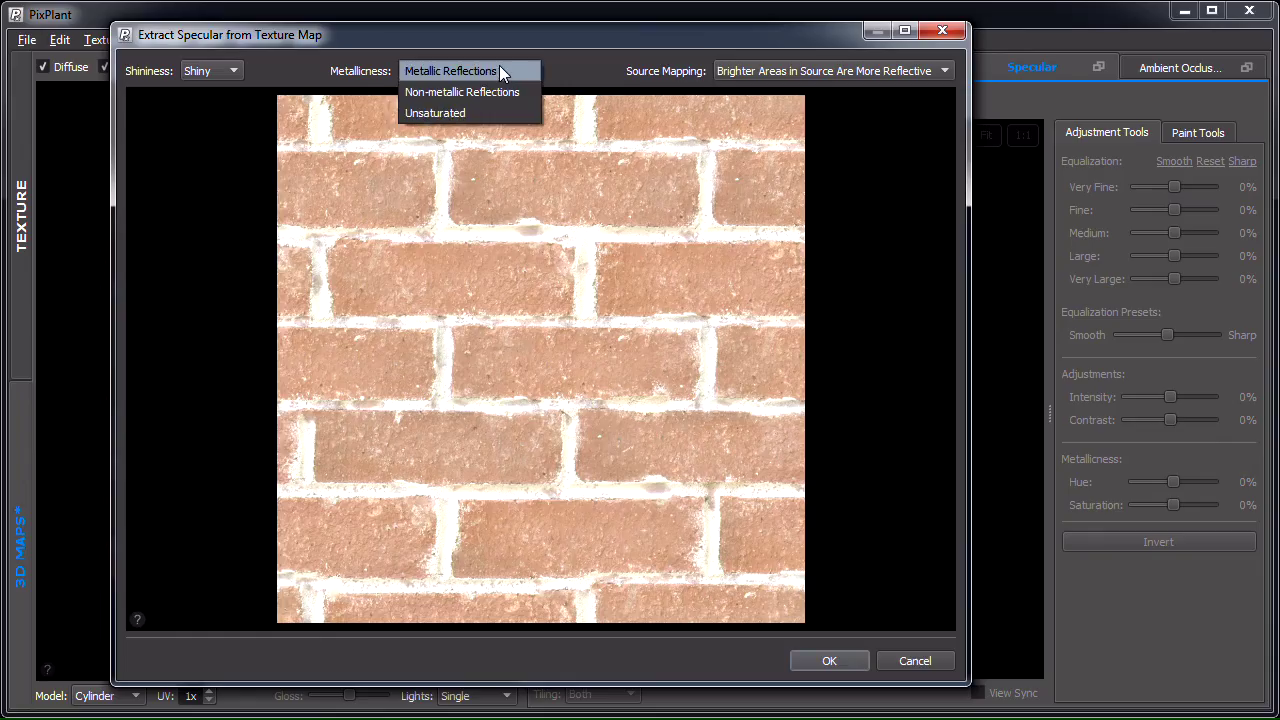
click(516, 91)
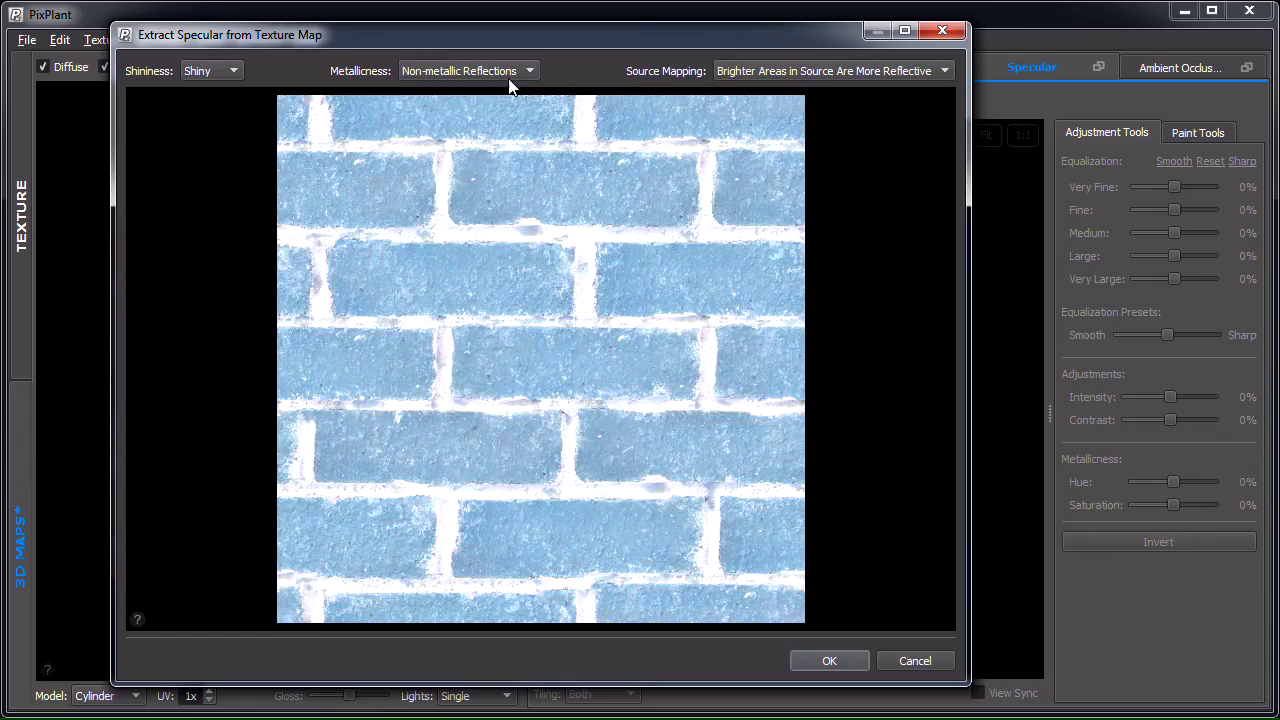
click(500, 70)
click(506, 89)
click(500, 71)
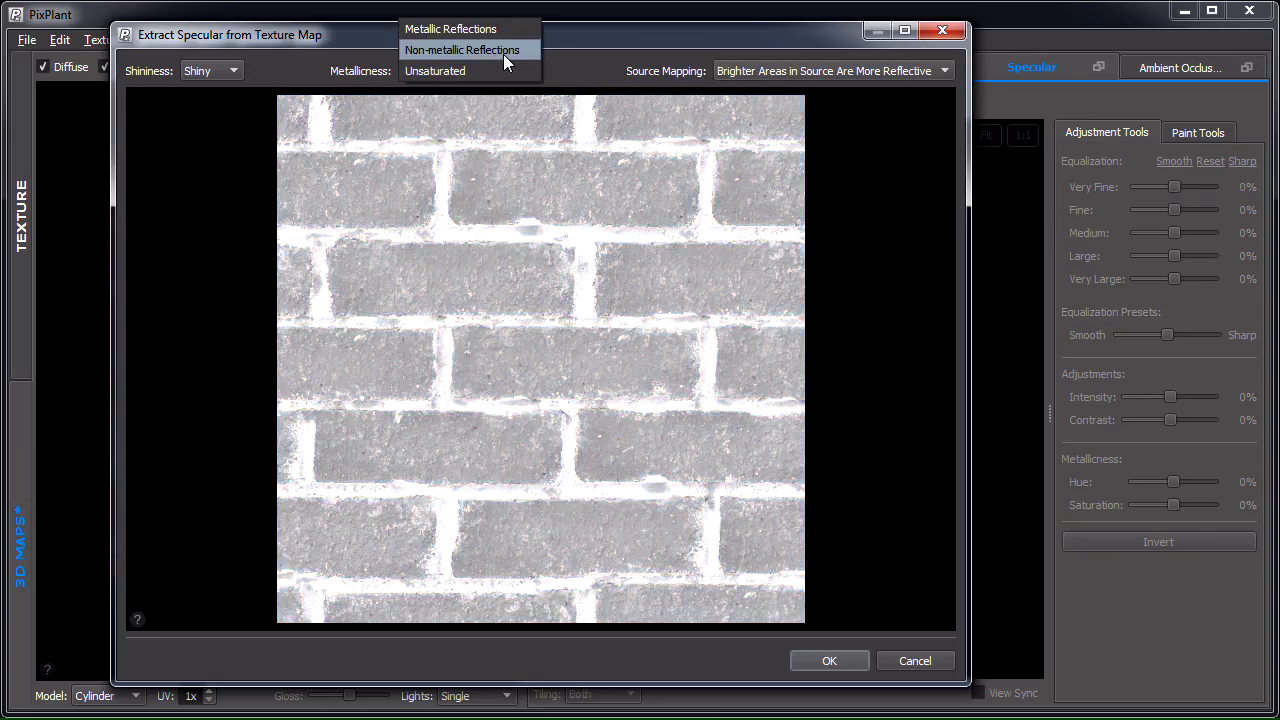
click(503, 54)
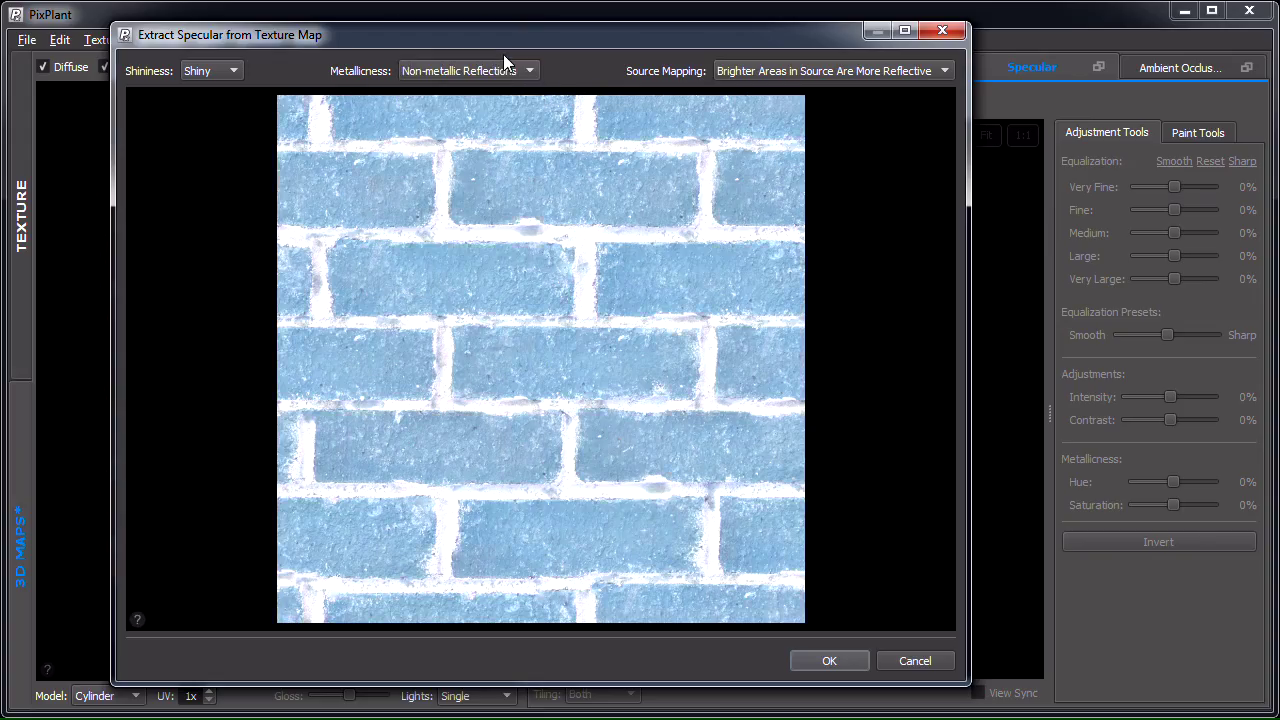
Step: Set the specular map's shininess to Medium and accept the specular extraction
click(236, 70)
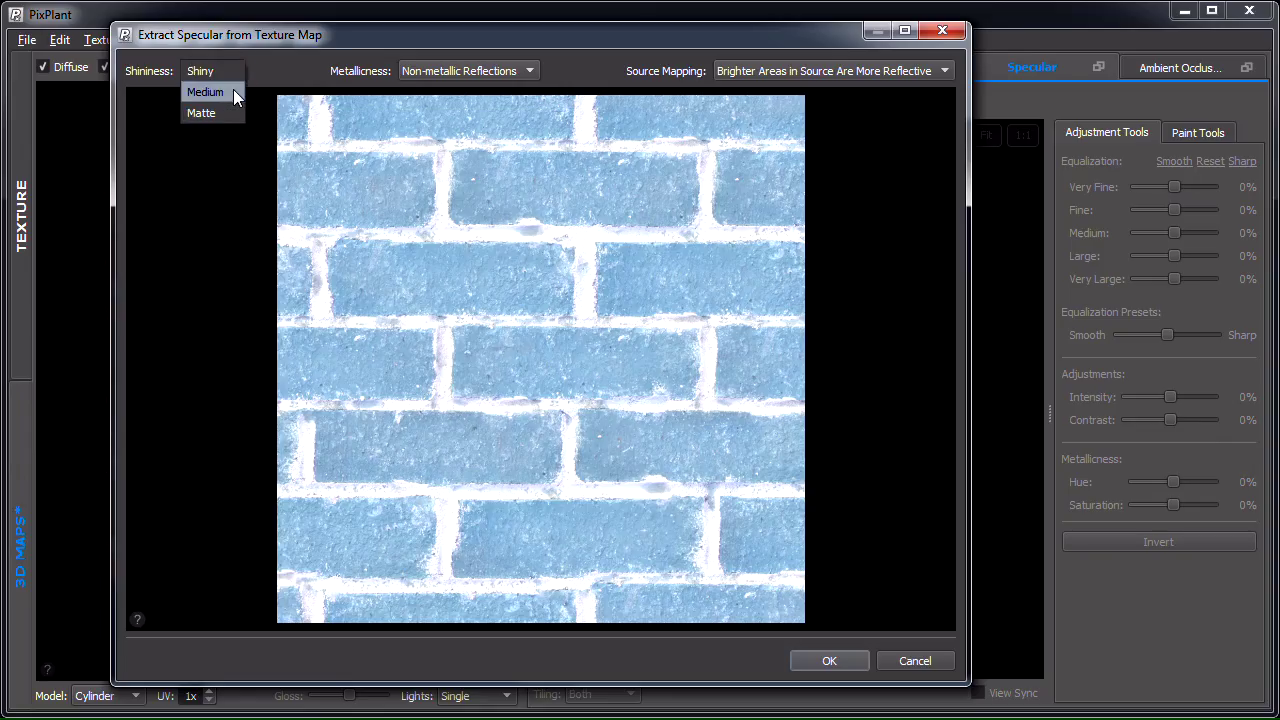
click(233, 89)
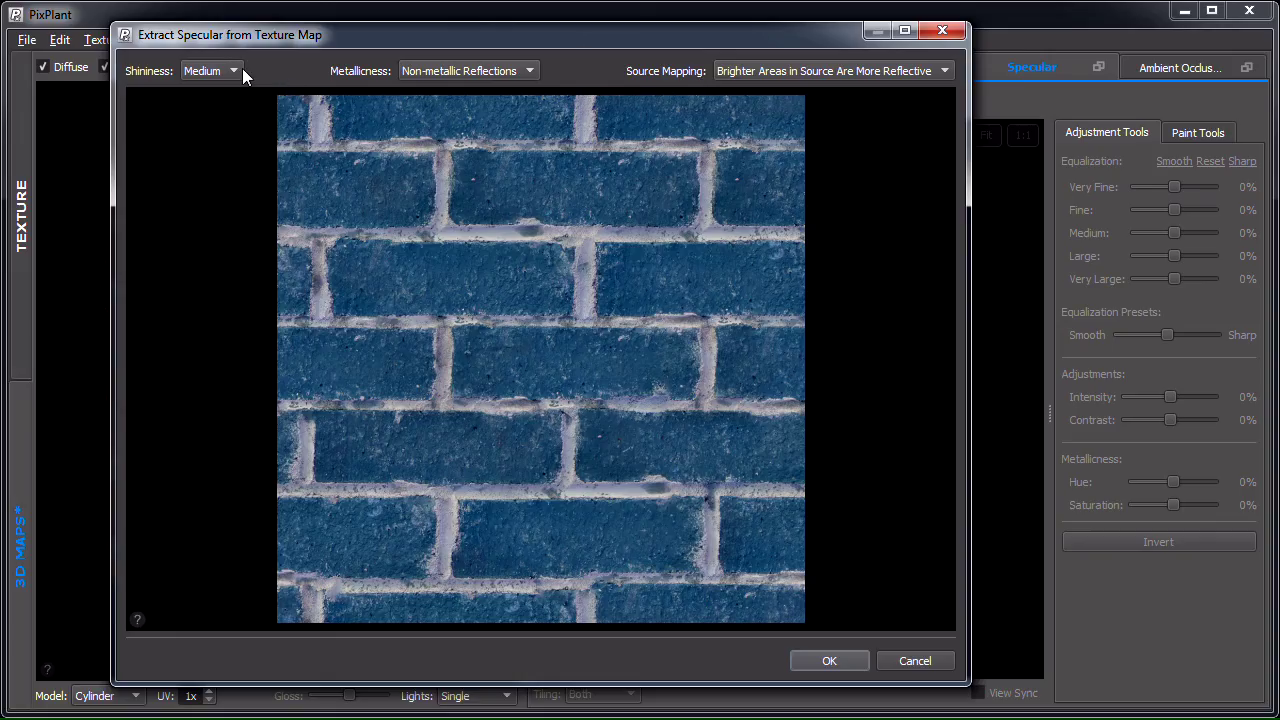
click(240, 68)
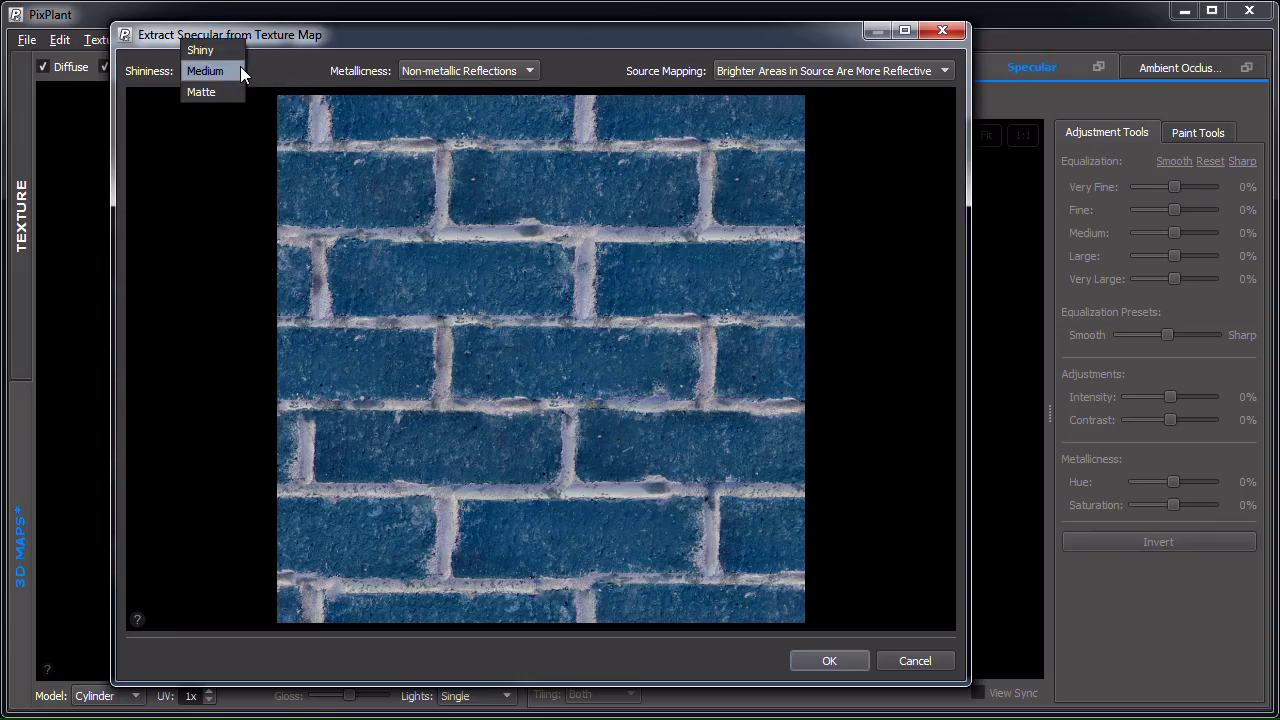
click(271, 66)
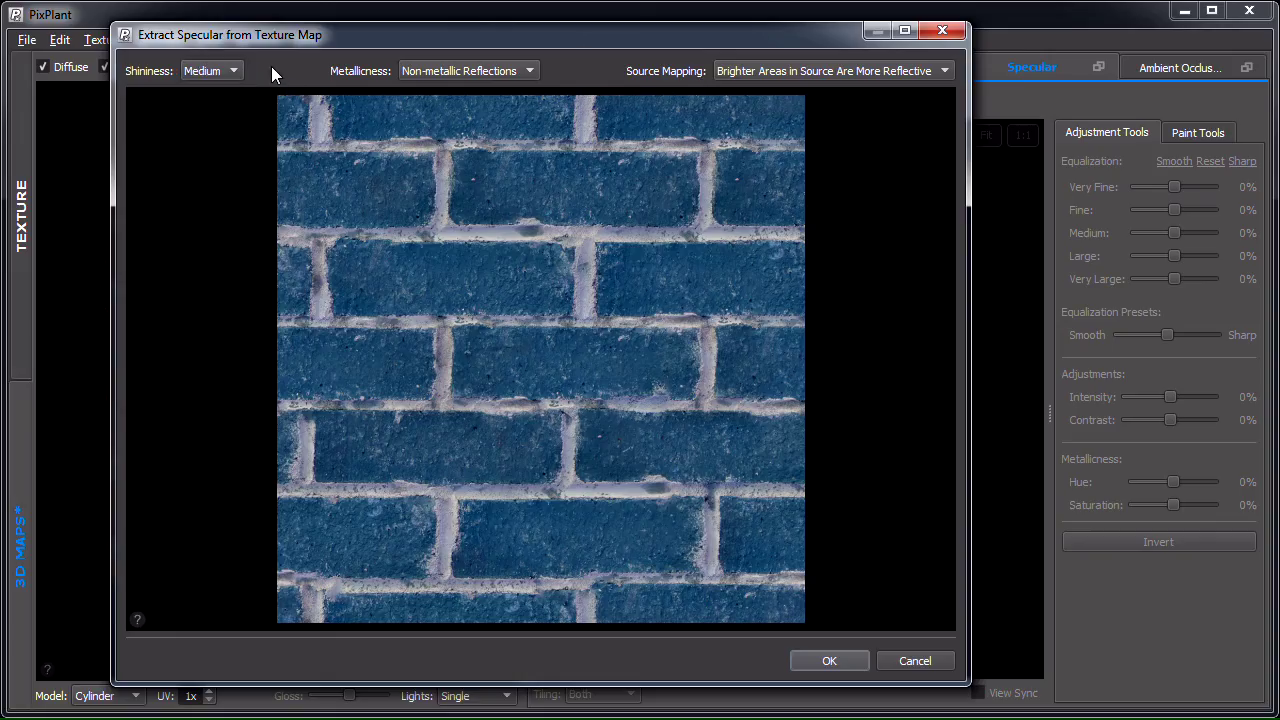
click(860, 661)
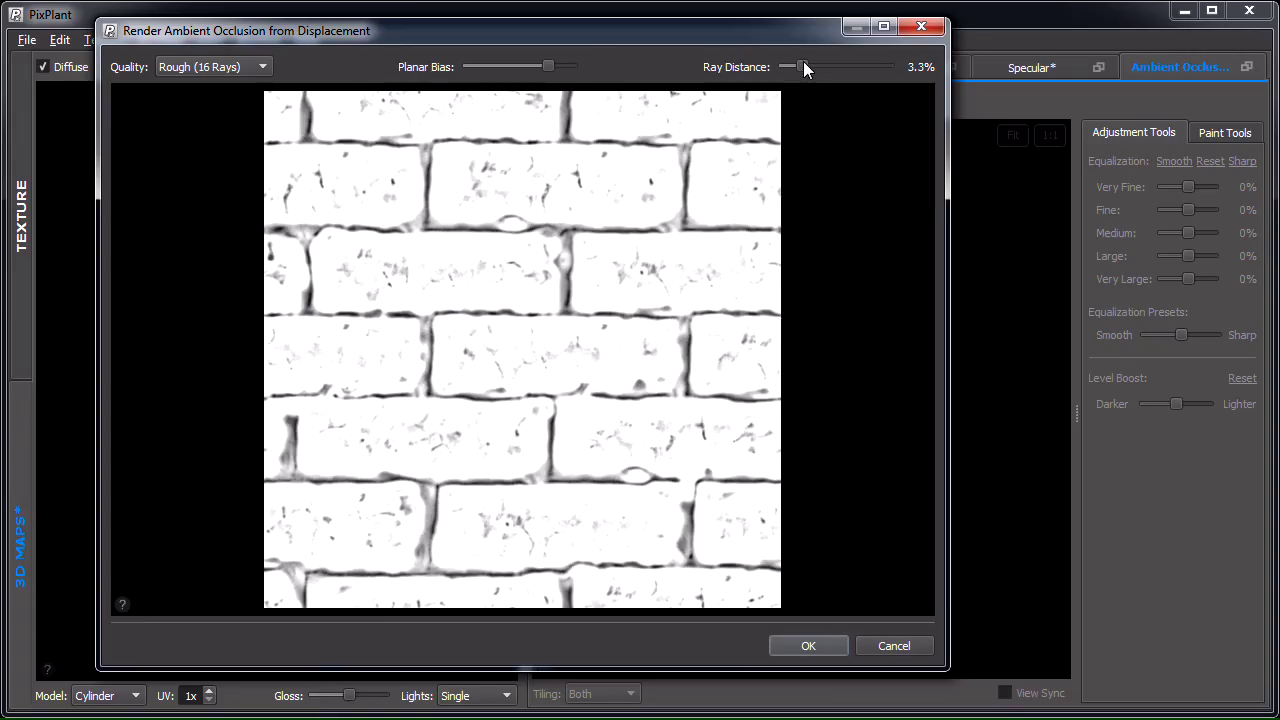
Step: Accept the ambient occlusion render with Rough (16 Rays) quality and a 3.3% Ray Distance
drag(803, 61, 803, 67)
click(820, 646)
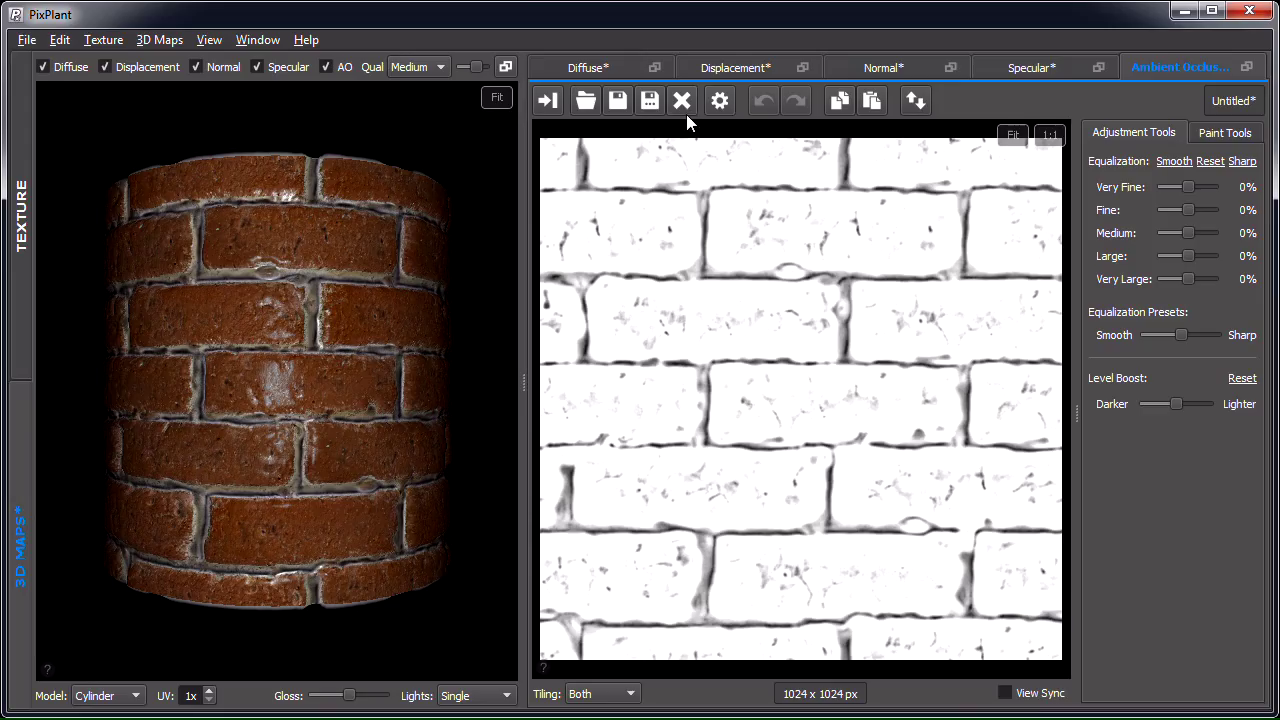
Step: Review the displacement and normal maps and examine the brick cylinder preview from different angles, distances and light directions
click(738, 66)
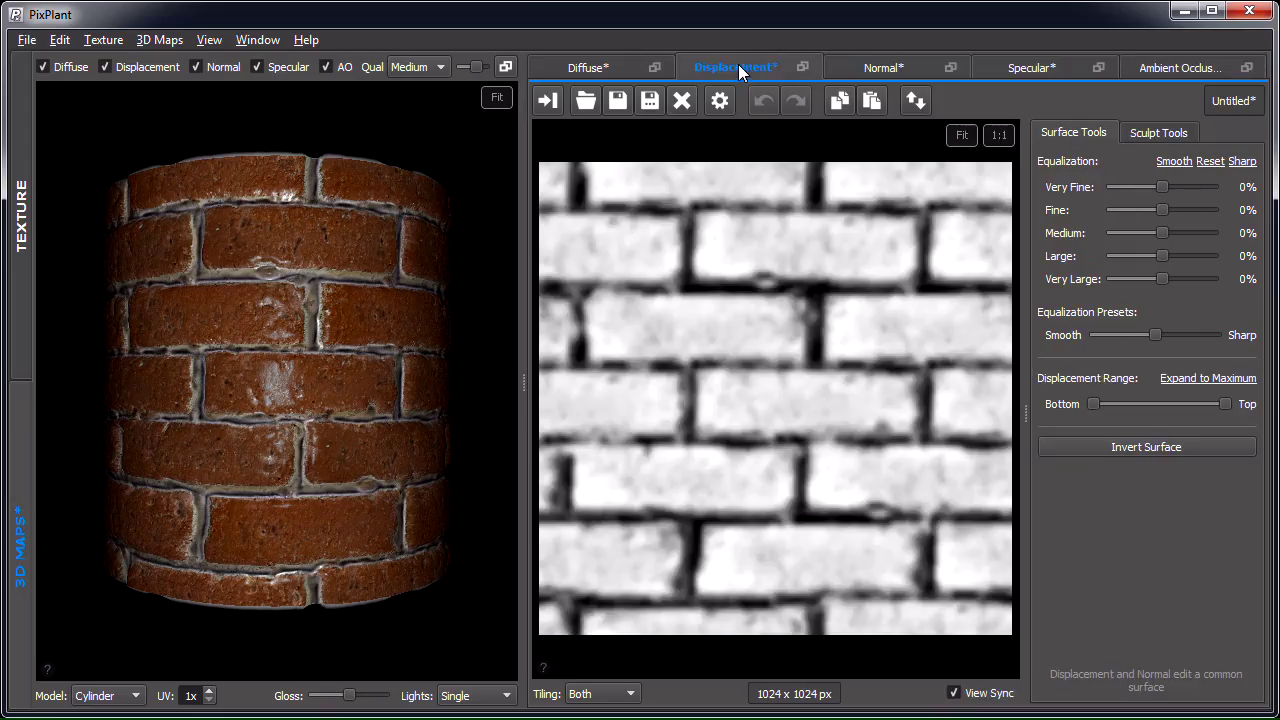
click(900, 67)
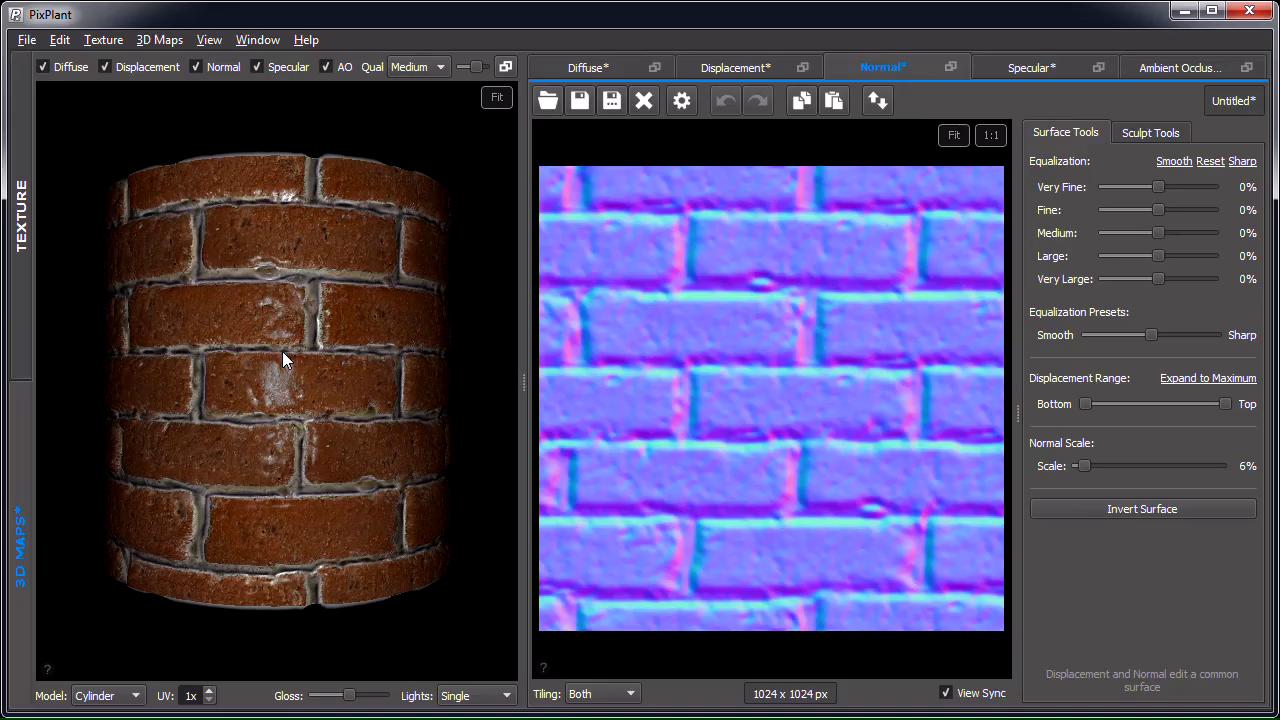
drag(244, 385, 310, 346)
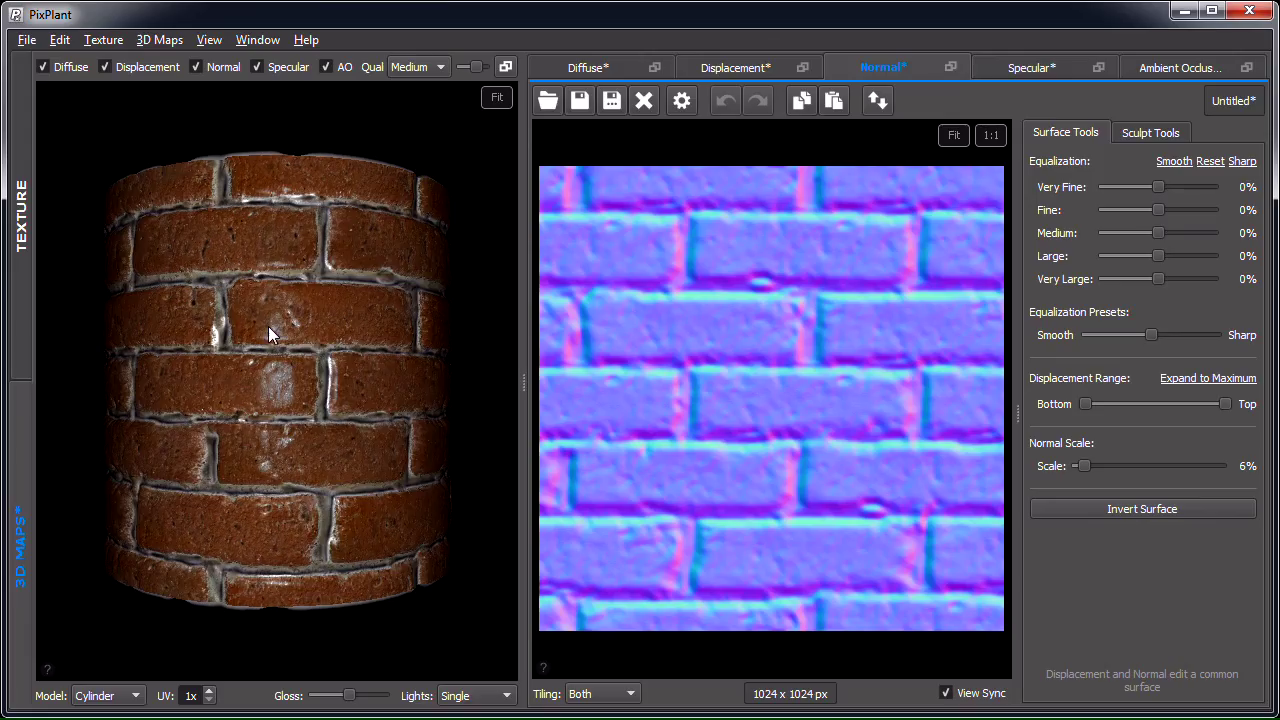
mouse_move(257, 297)
shift+mouse_down()
mouse_move(270, 264)
mouse_move(323, 294)
mouse_move(329, 343)
mouse_move(277, 318)
mouse_move(264, 376)
mouse_move(296, 372)
shift+mouse_up()
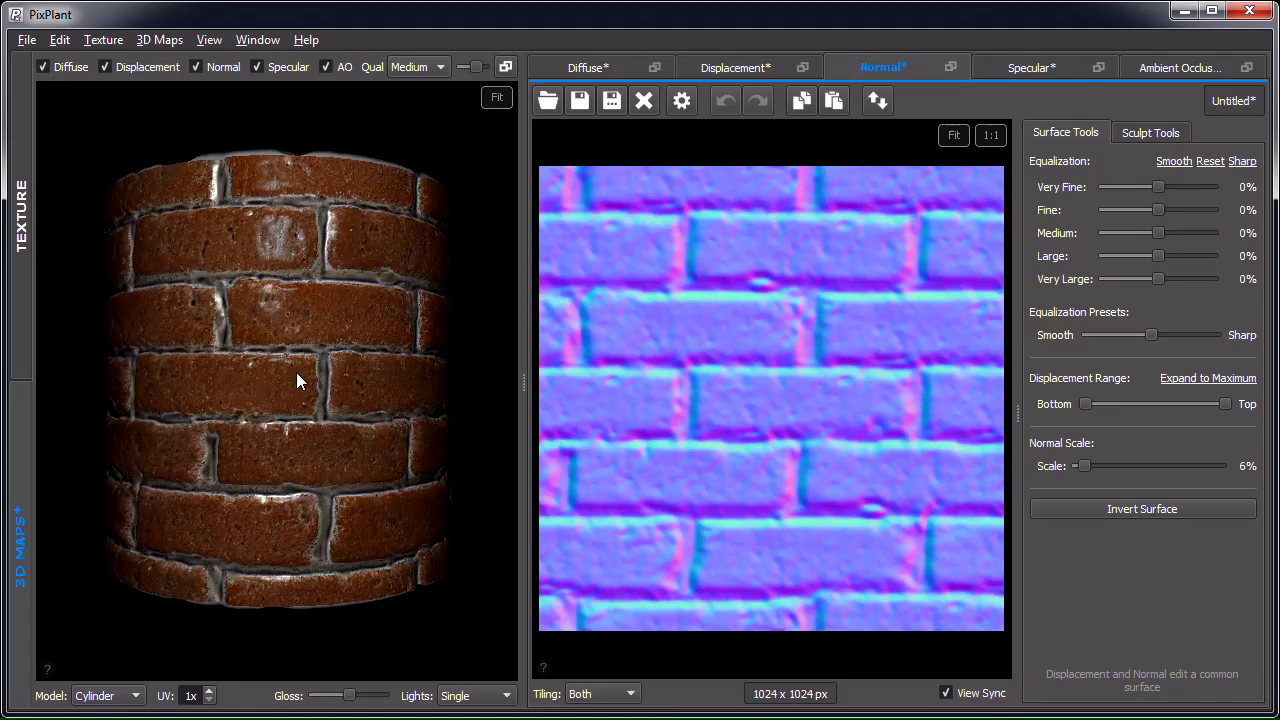
right_drag(265, 380, 305, 358)
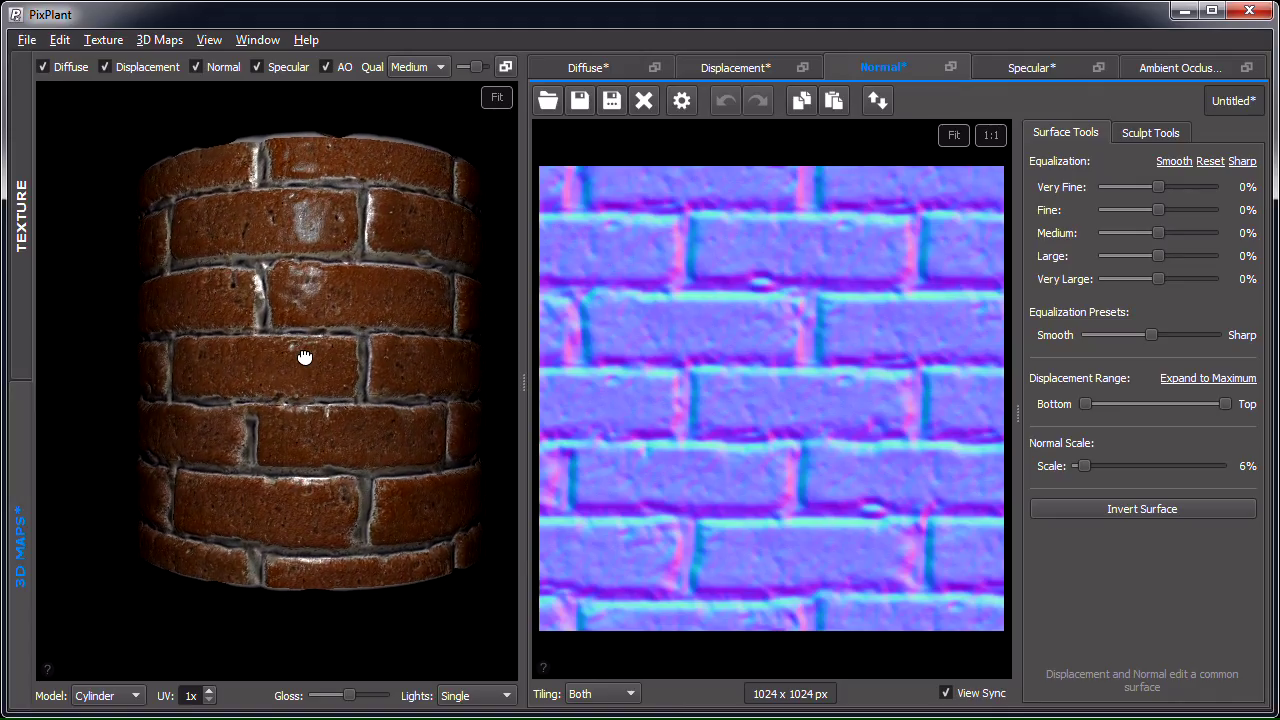
scroll(308, 355, up, 10)
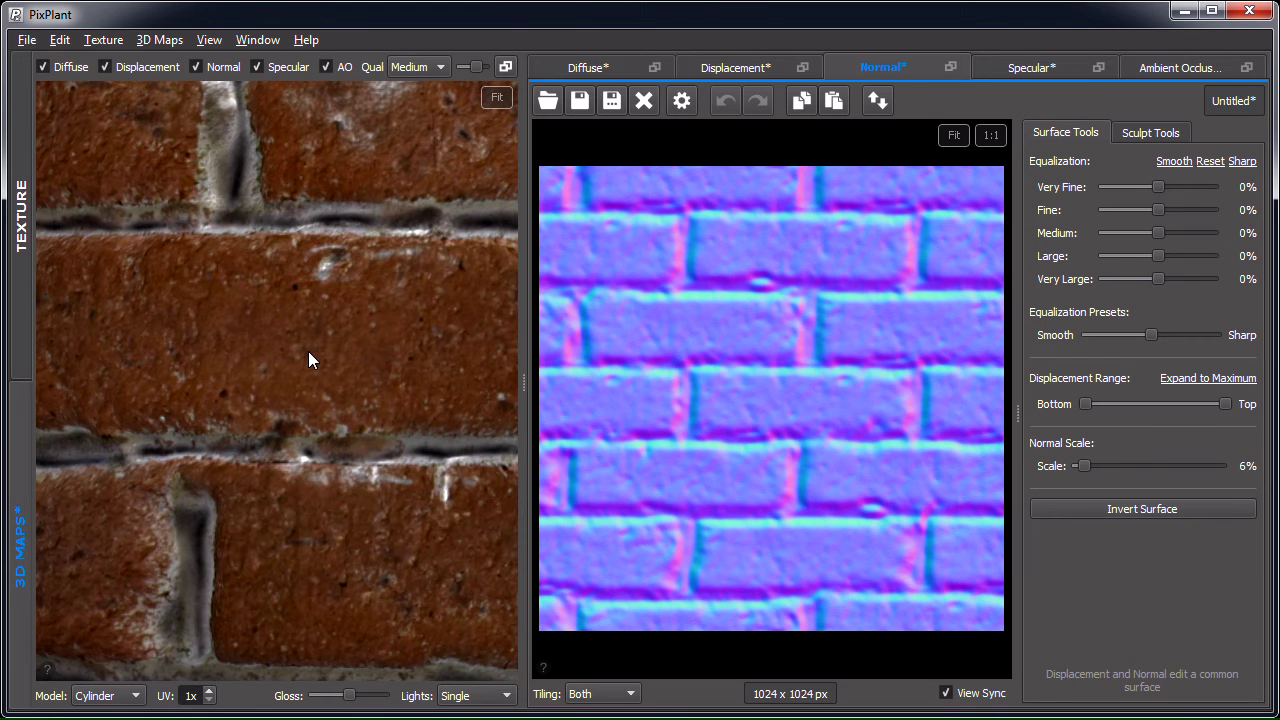
click(497, 103)
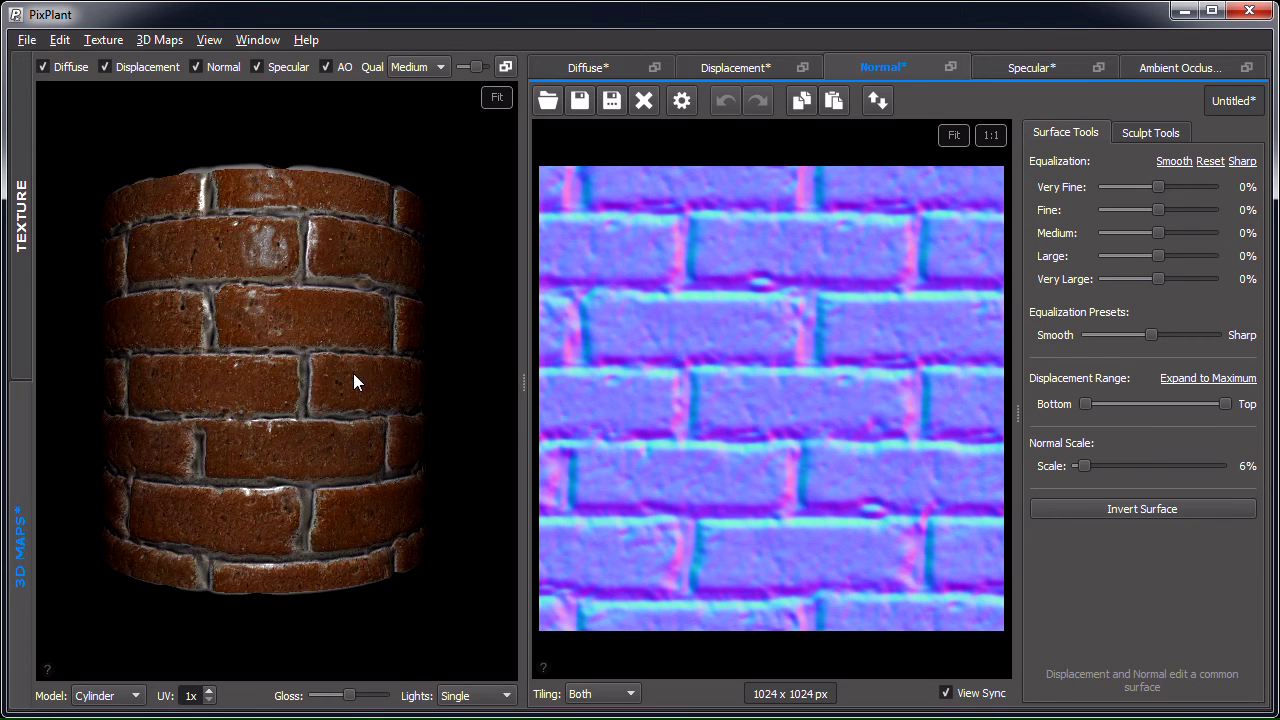
drag(307, 387, 319, 389)
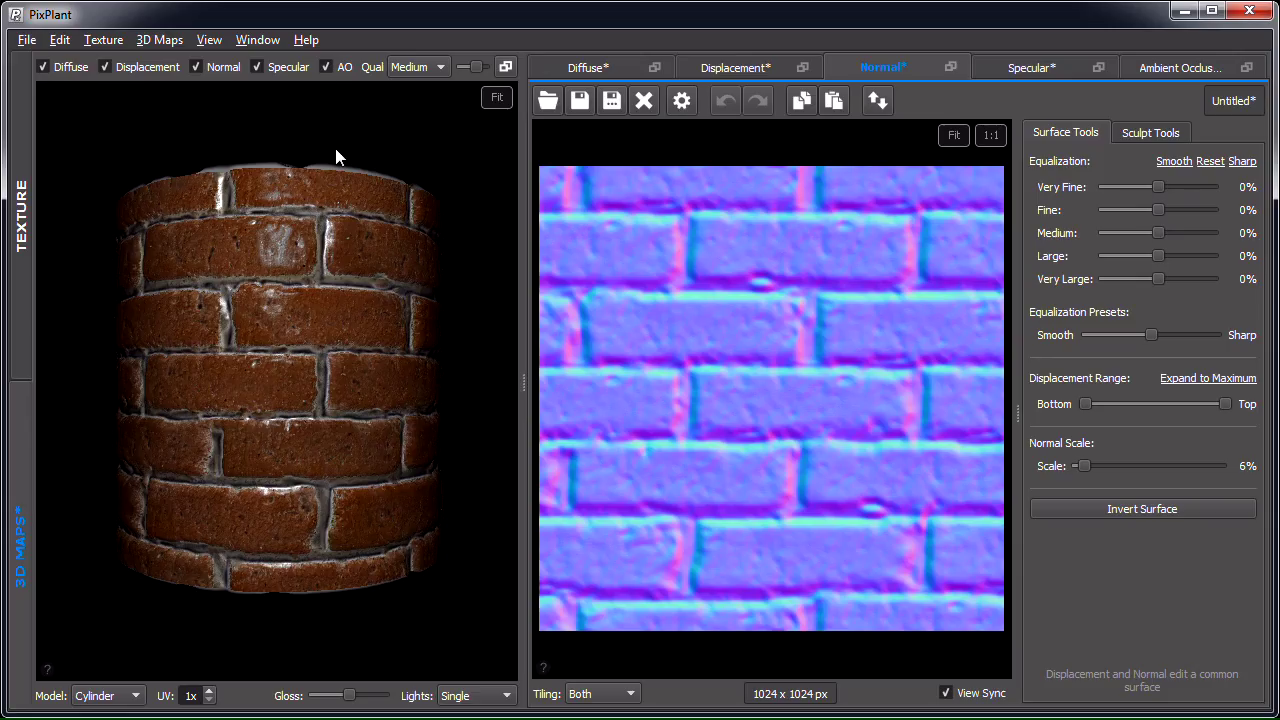
Step: Turn off the AO and Diffuse maps in the cylinder preview and shift the light to inspect the bare relief
scroll(332, 396, up, 5)
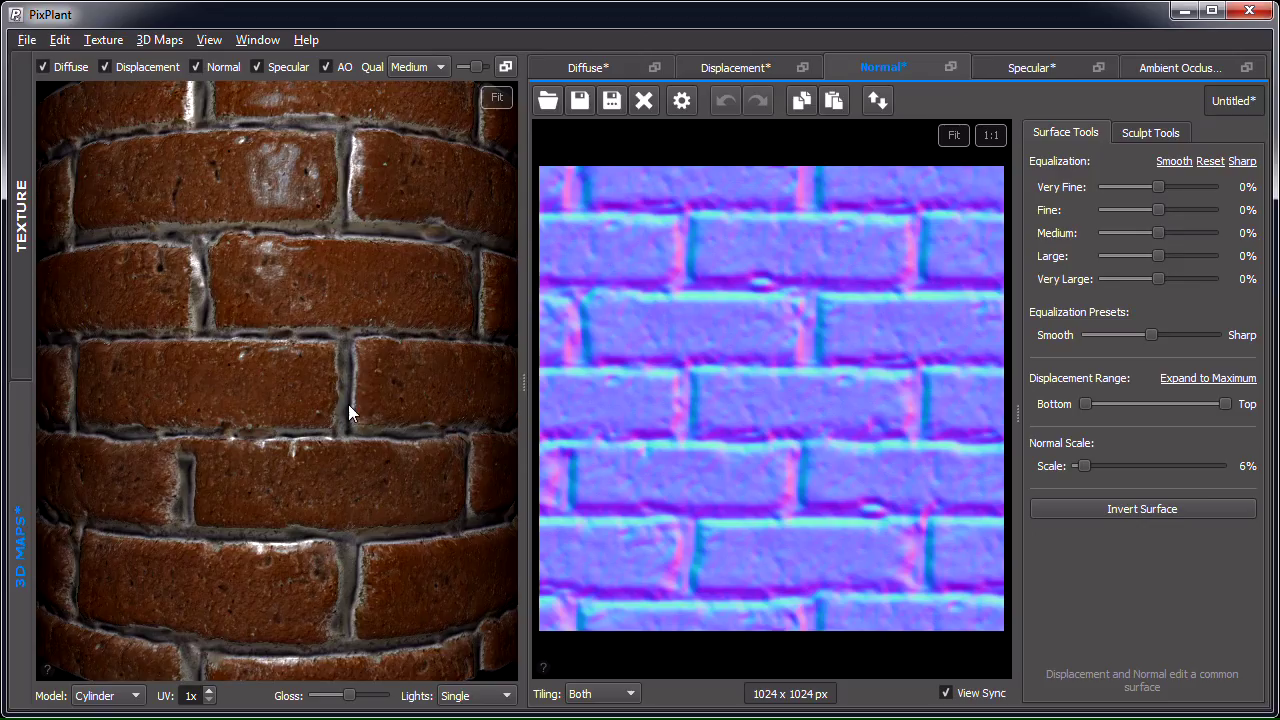
click(337, 68)
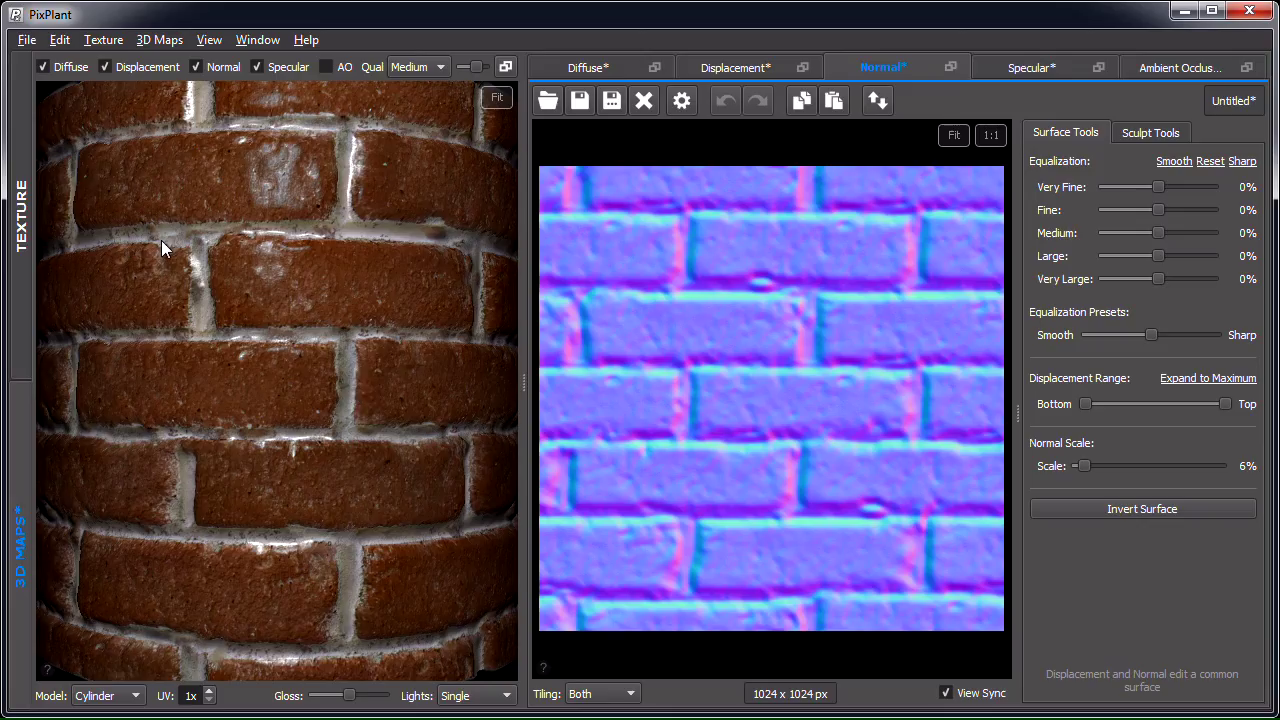
click(43, 67)
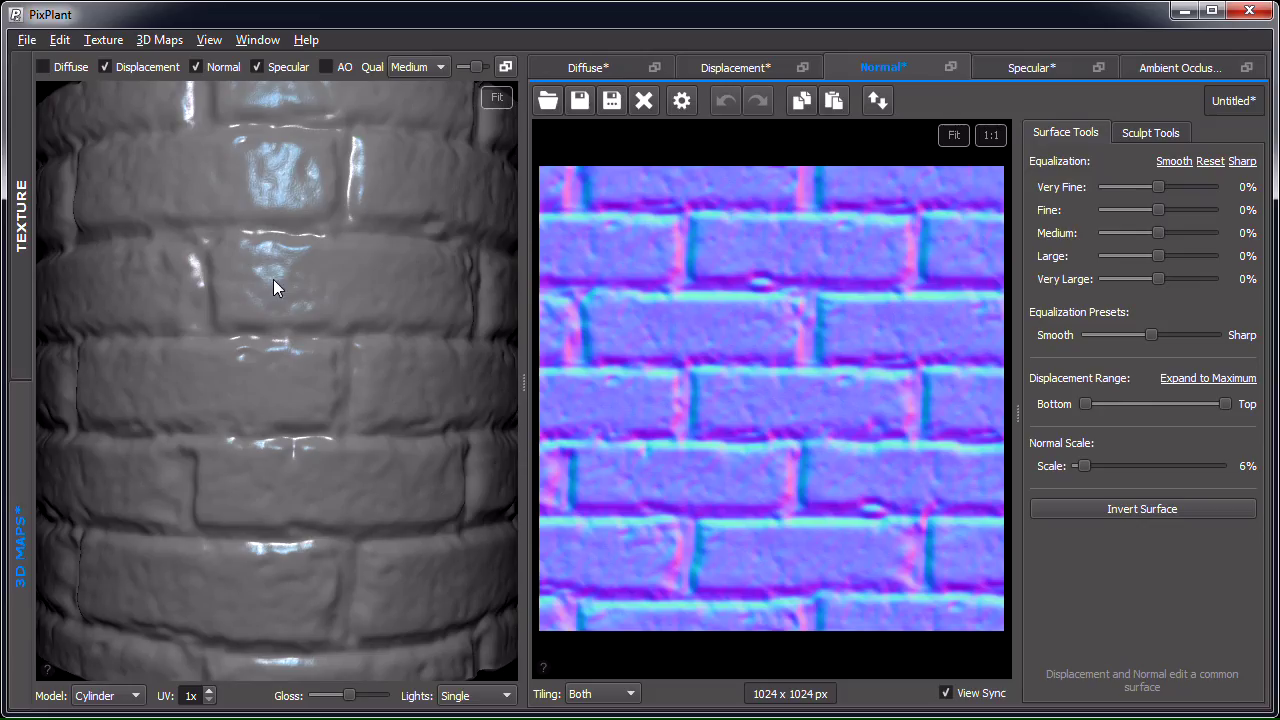
mouse_move(288, 290)
right_down()
mouse_move(267, 247)
mouse_move(274, 163)
mouse_move(277, 279)
right_up()
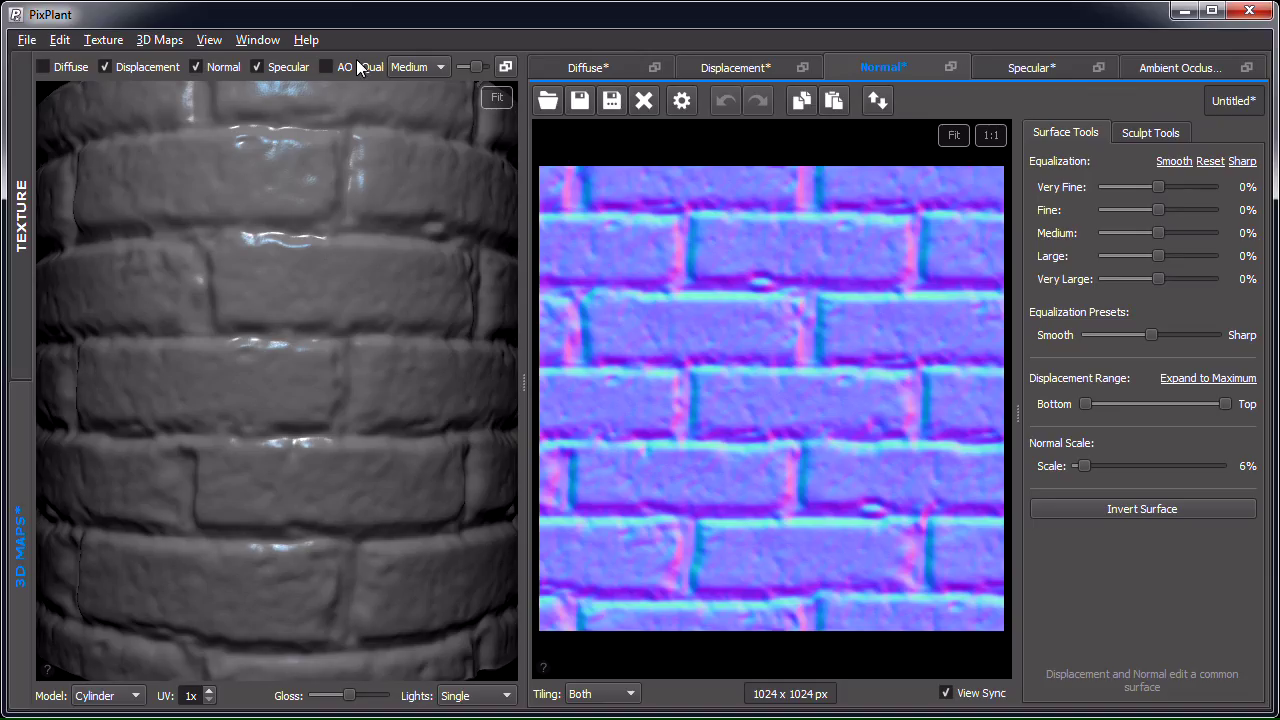
Step: Try the High quality setting for the 3D preview and return it to Medium
click(420, 66)
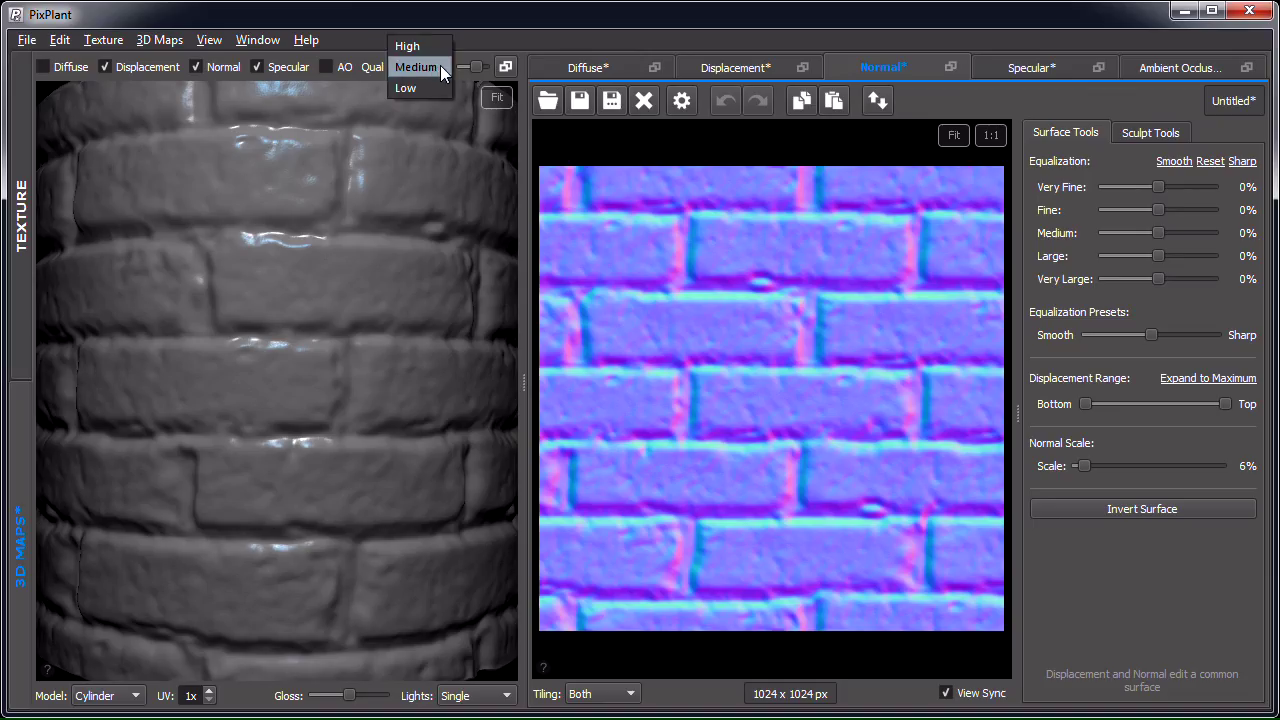
click(410, 46)
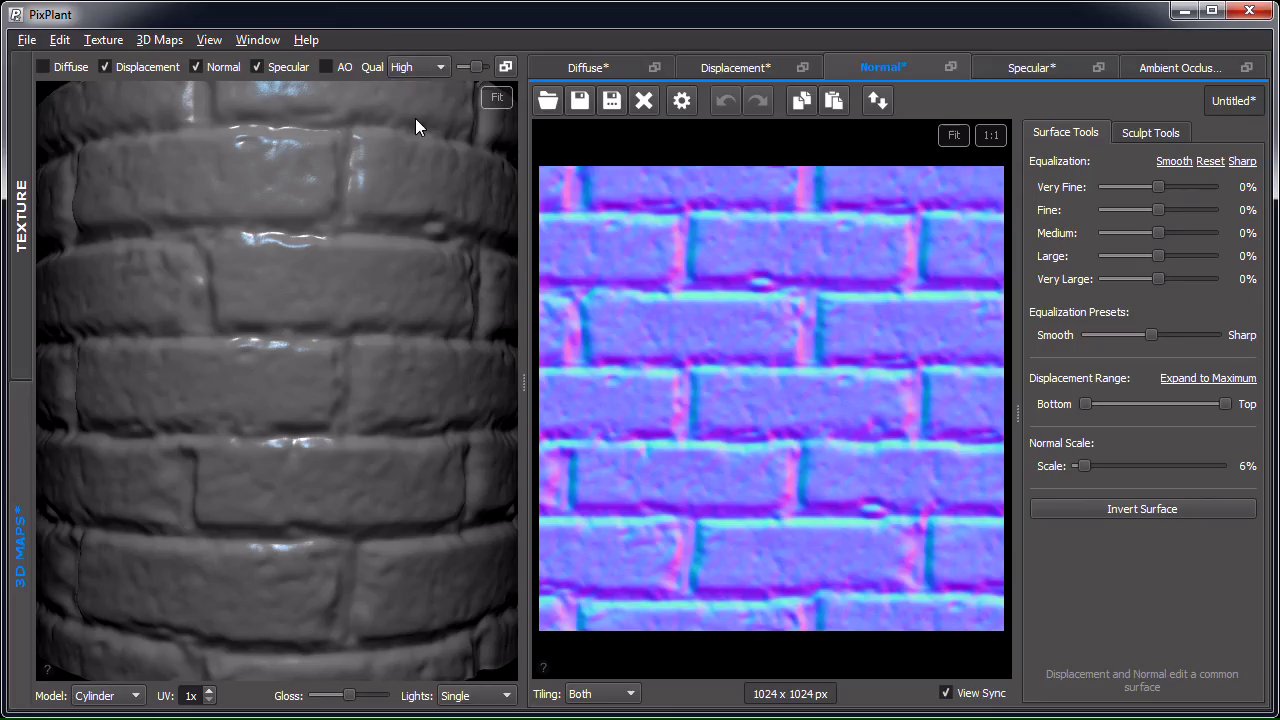
click(433, 63)
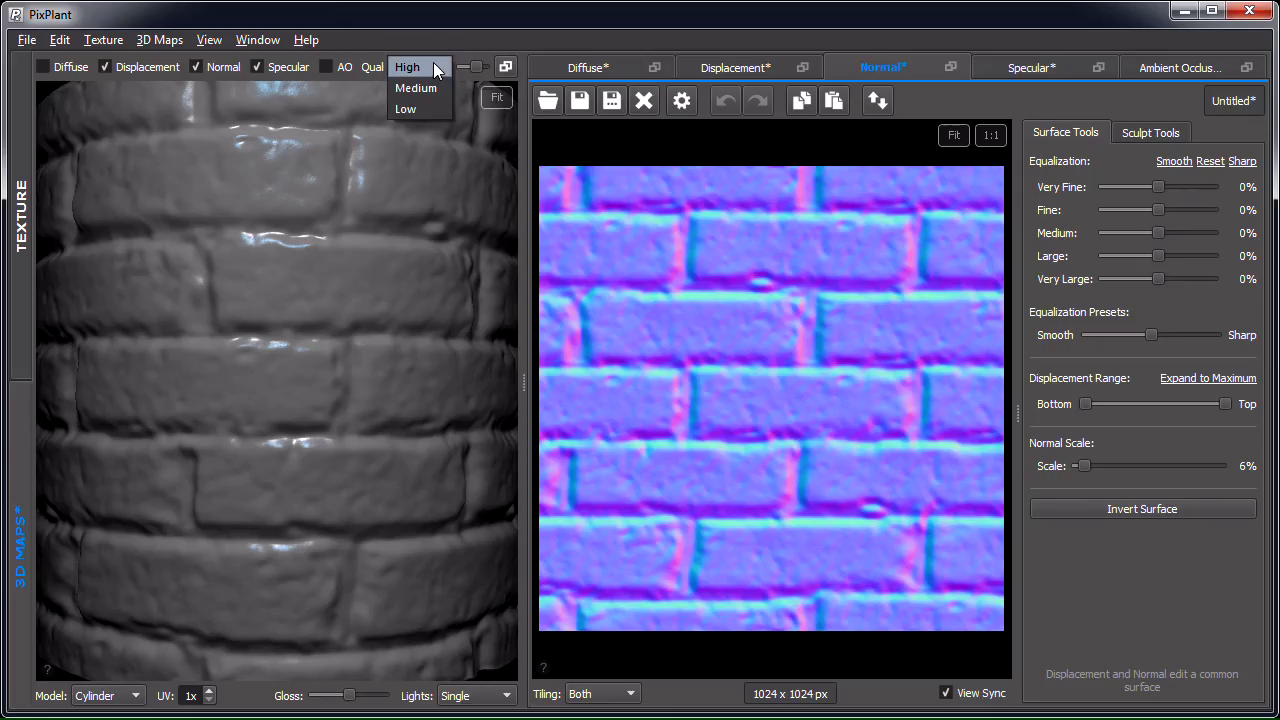
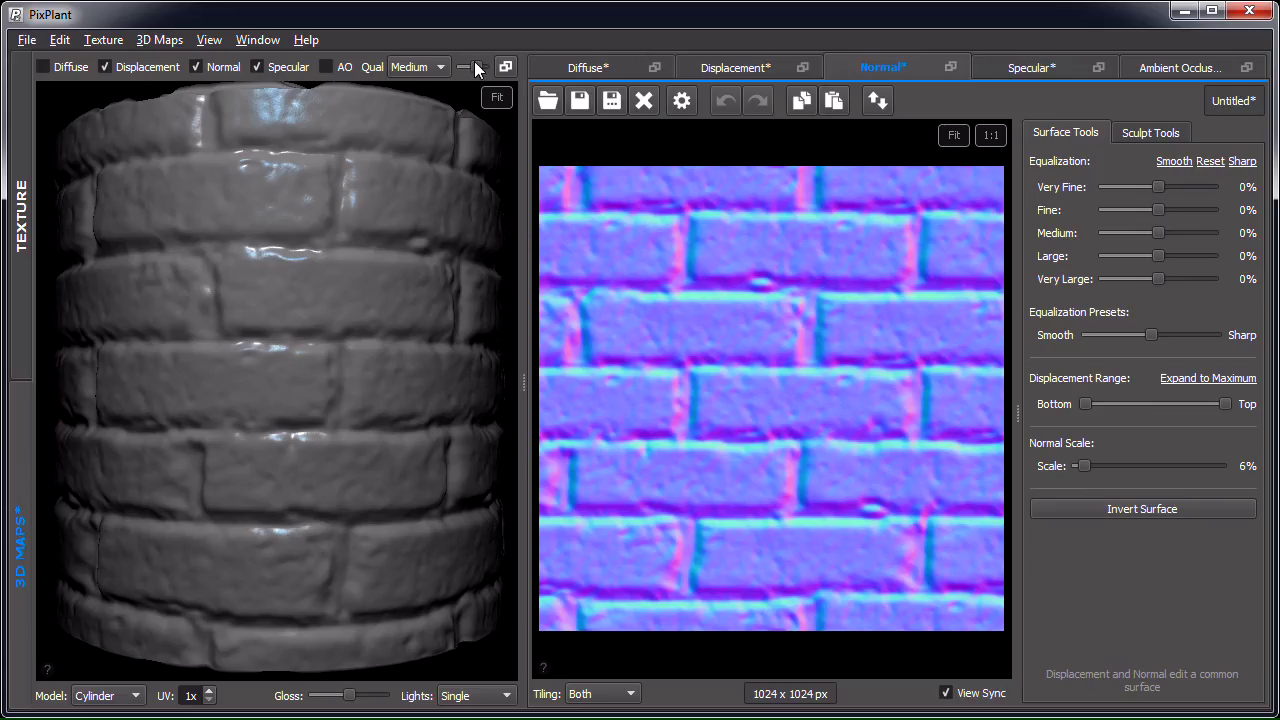
Step: Test a stronger displacement depth on the cylinder preview and settle on a slightly shallower relief
mouse_move(474, 63)
mouse_down()
mouse_move(459, 67)
mouse_move(483, 67)
mouse_up()
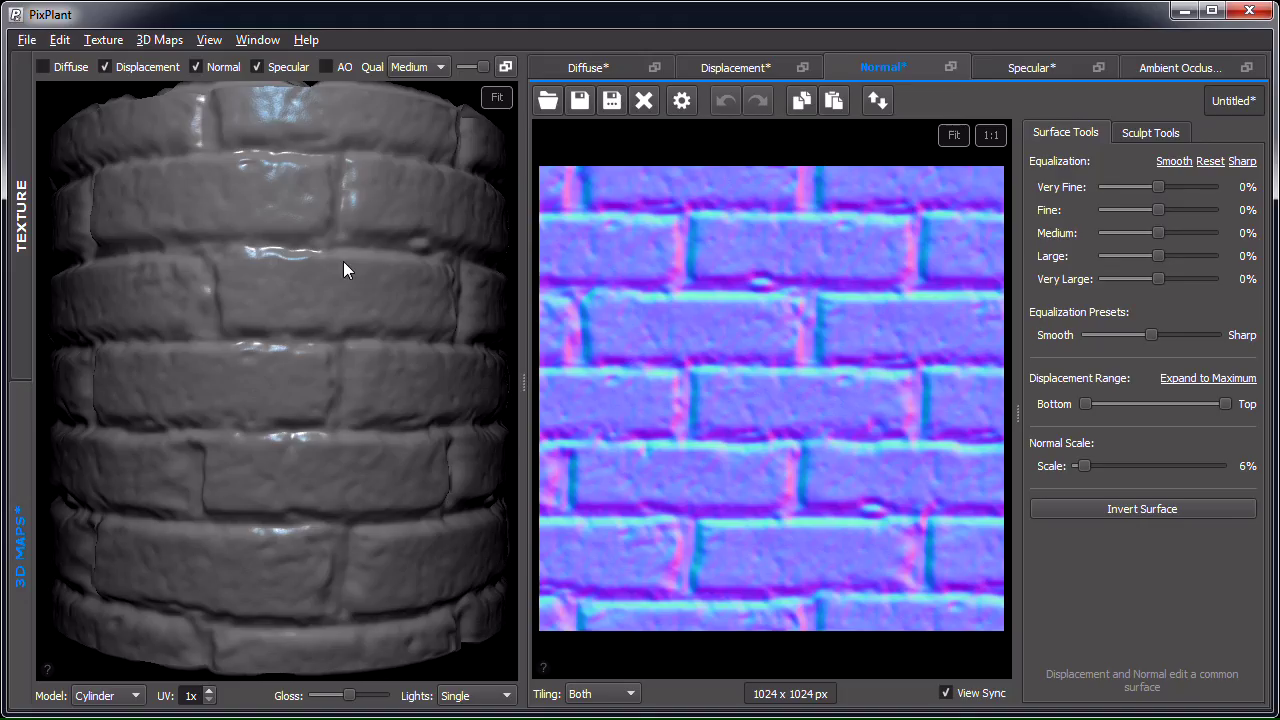
drag(479, 64, 472, 67)
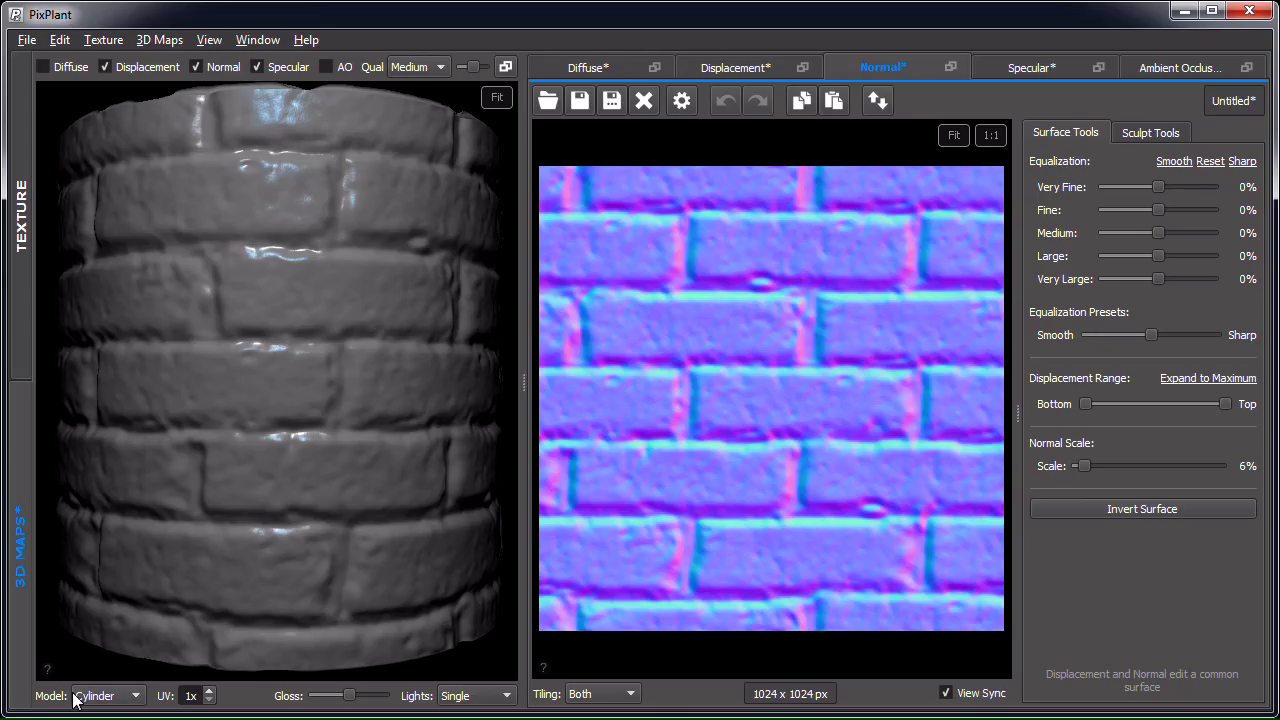
Step: Switch the preview model to Plane and turn it and its light until highlights reveal the brick surface
click(124, 700)
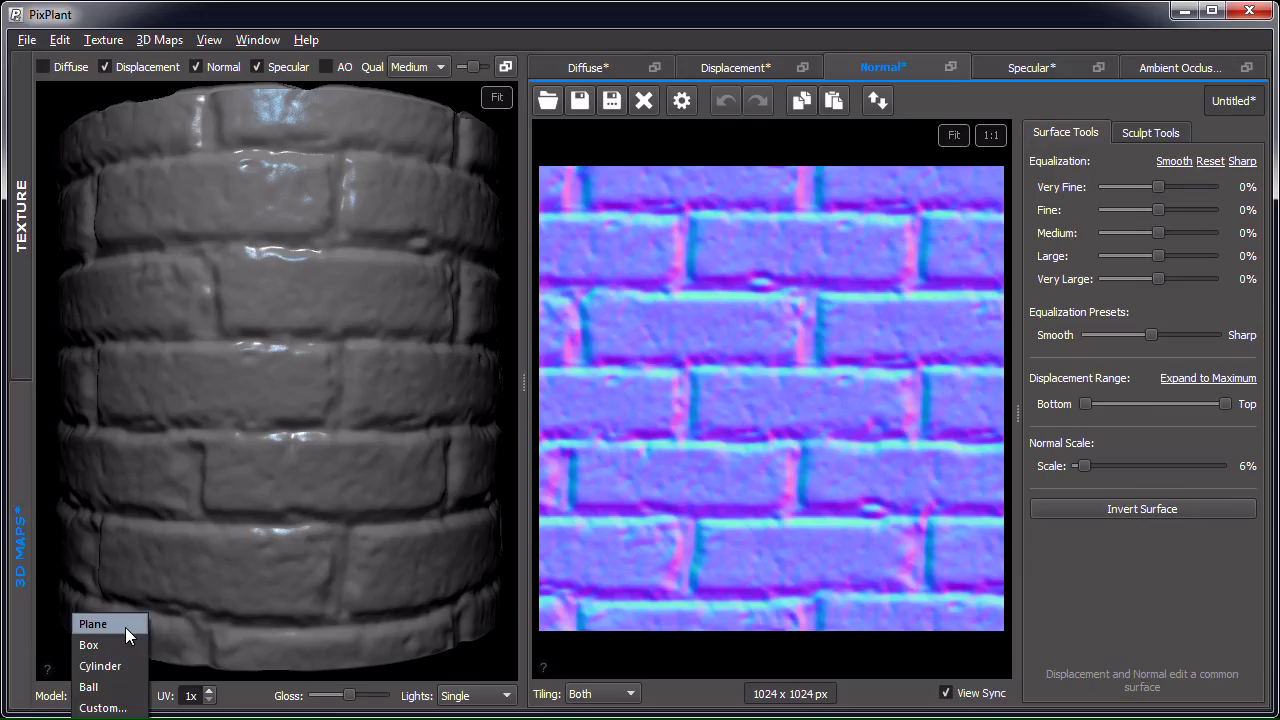
click(127, 625)
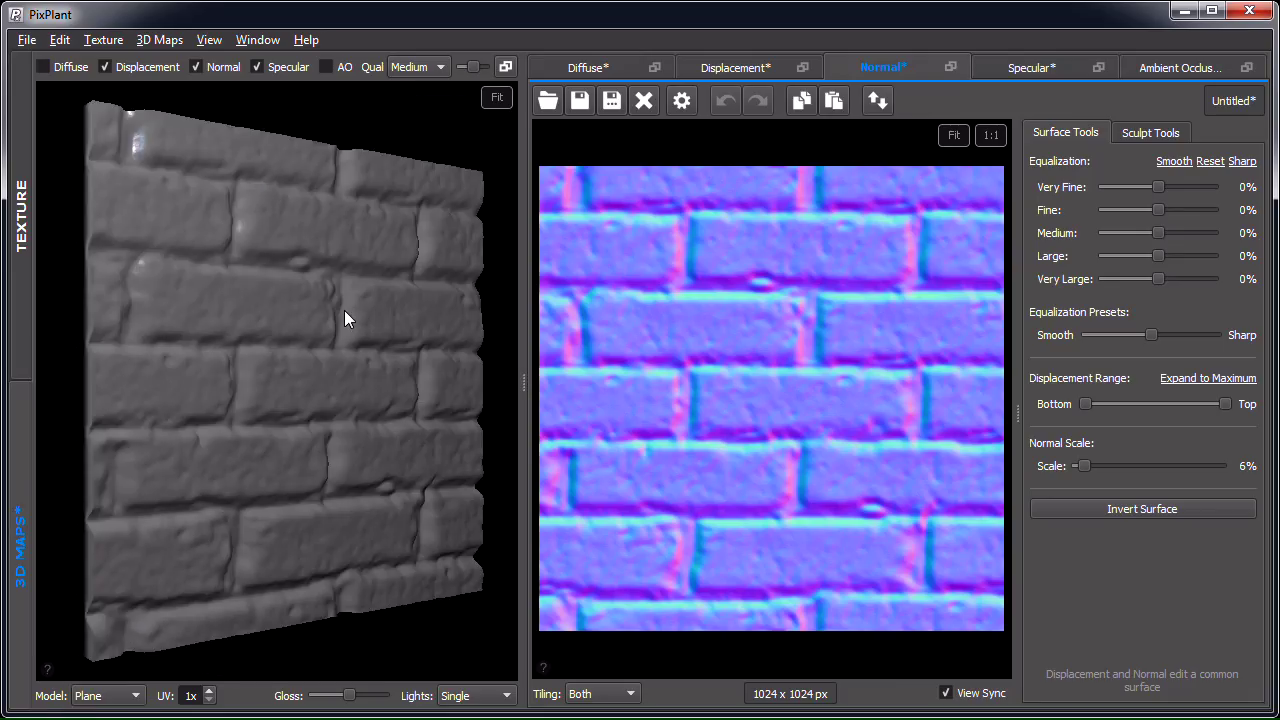
click(105, 697)
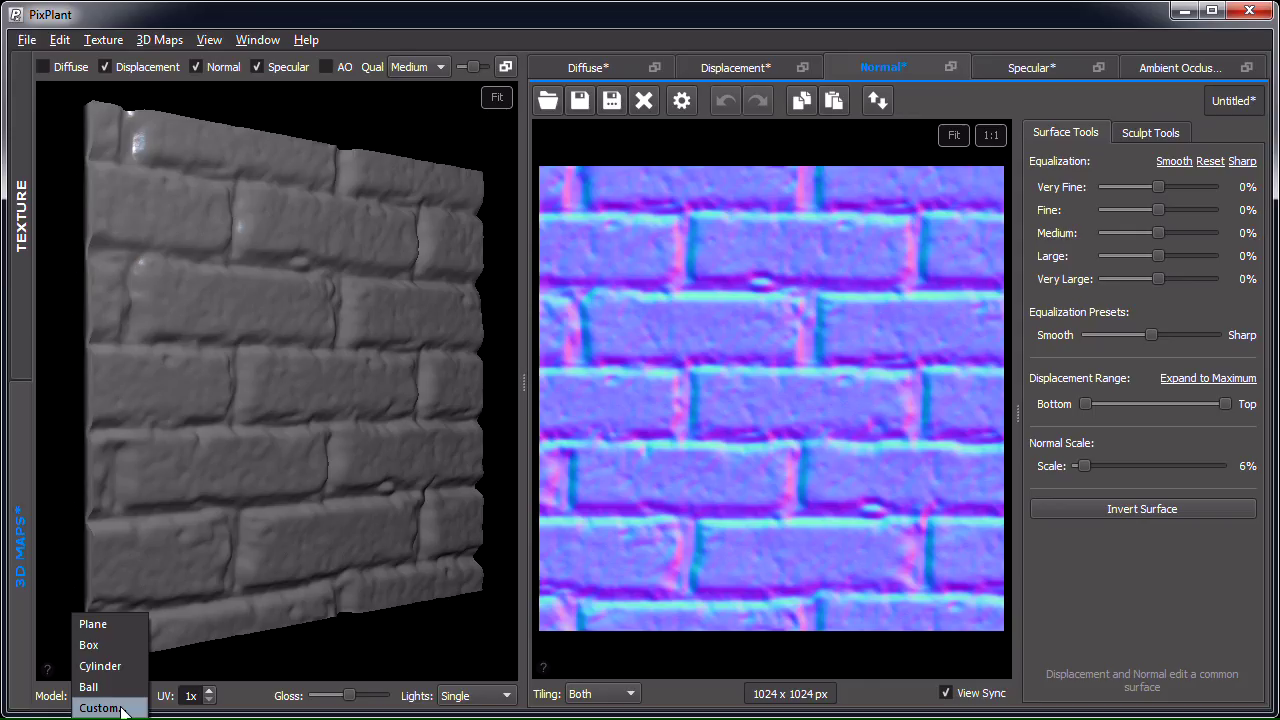
click(356, 421)
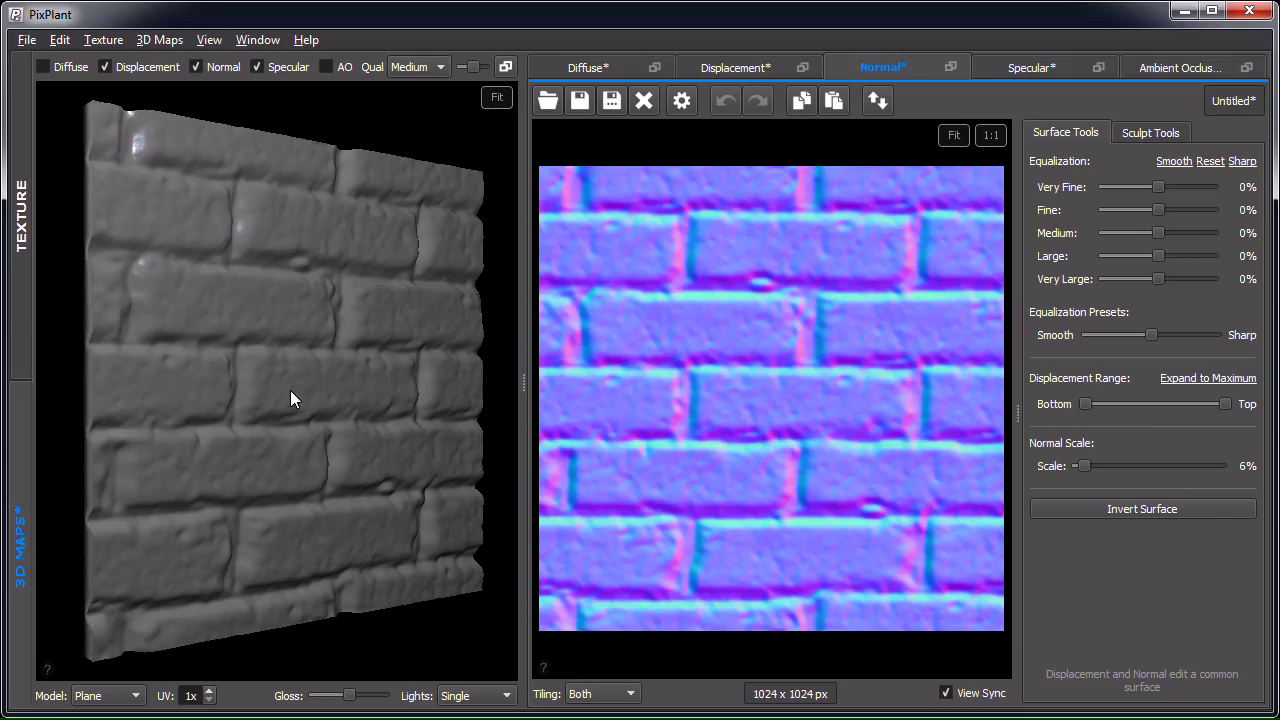
drag(290, 390, 244, 340)
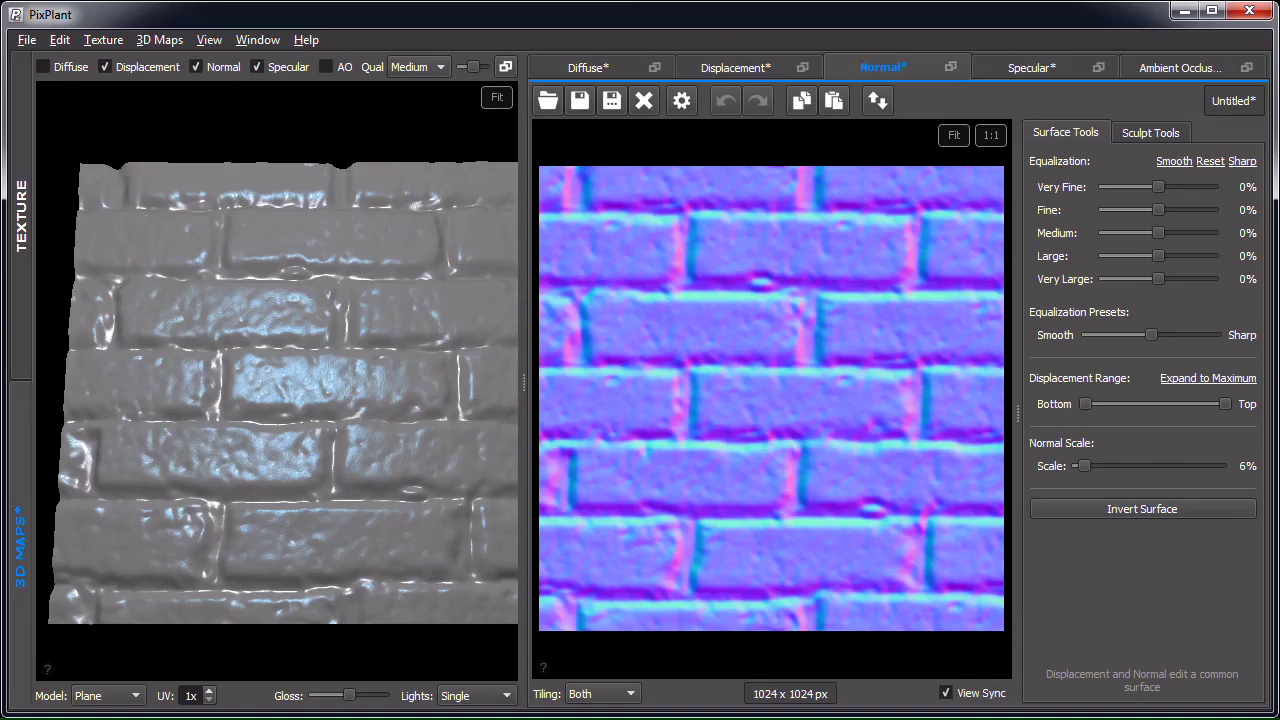
Step: Open the Displacement map and look through its sculpt tools before returning to the surface tools
click(759, 65)
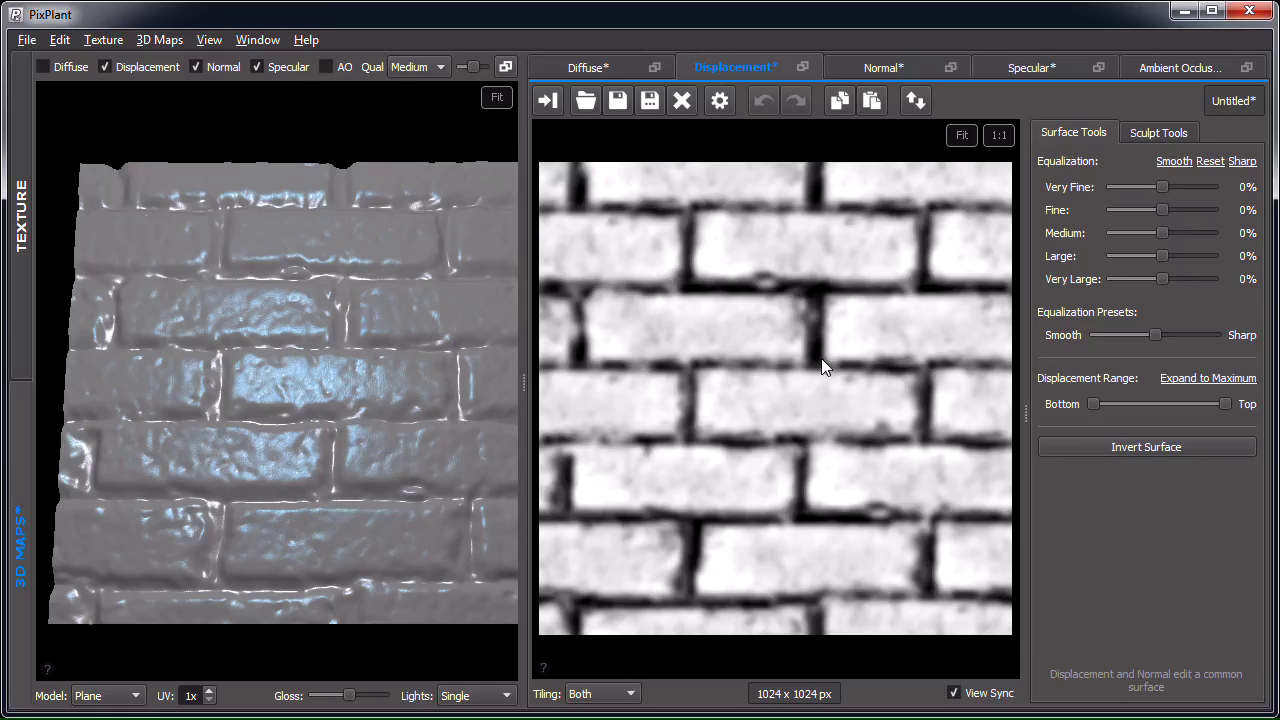
click(1165, 136)
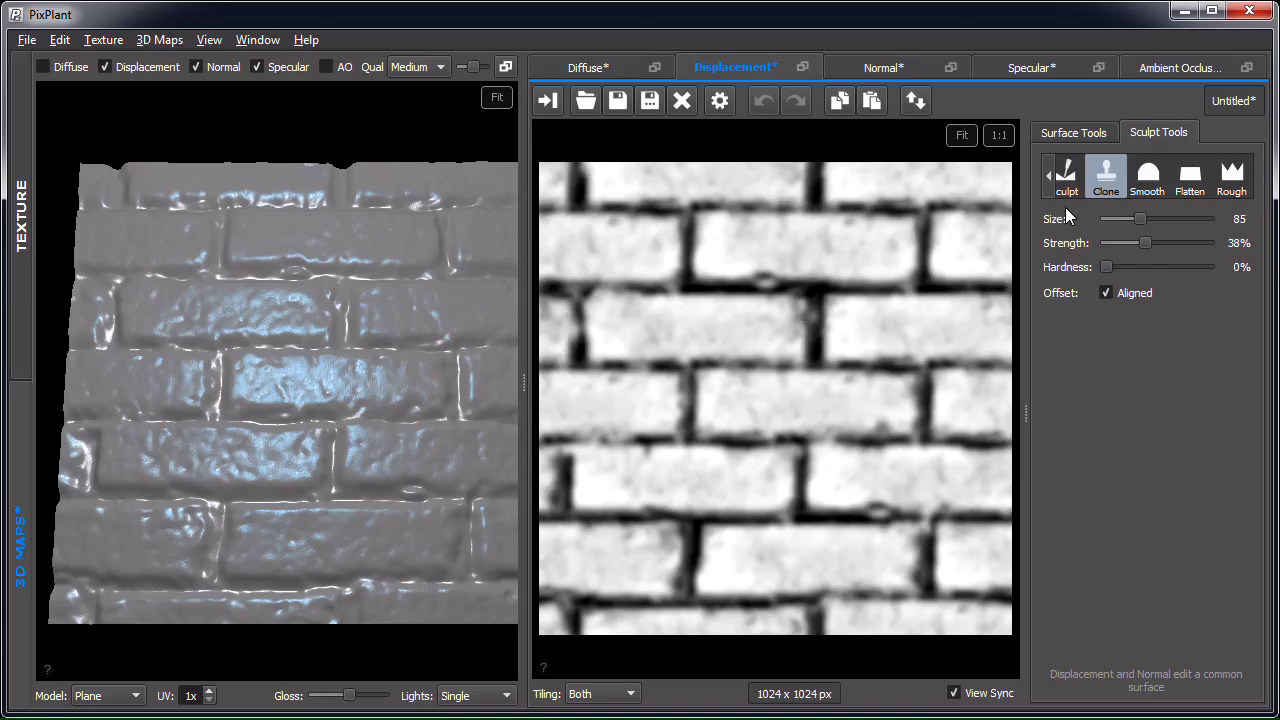
click(1045, 185)
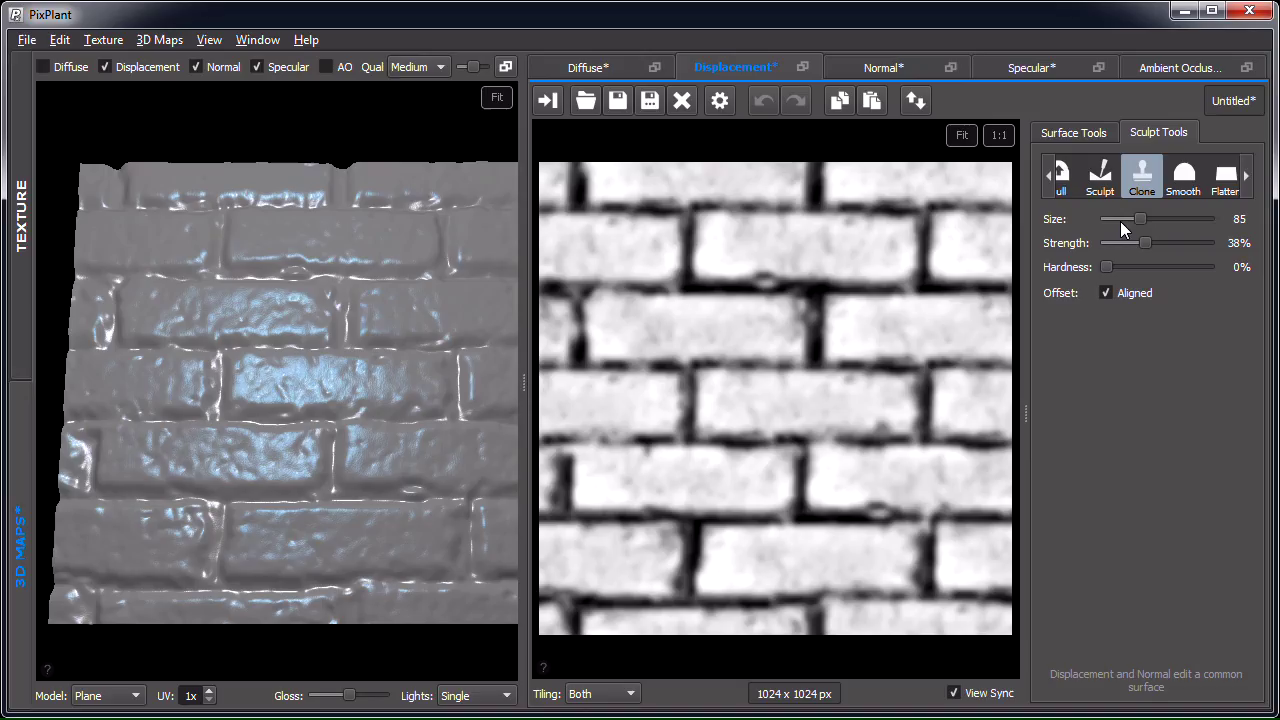
click(1050, 183)
click(1050, 183)
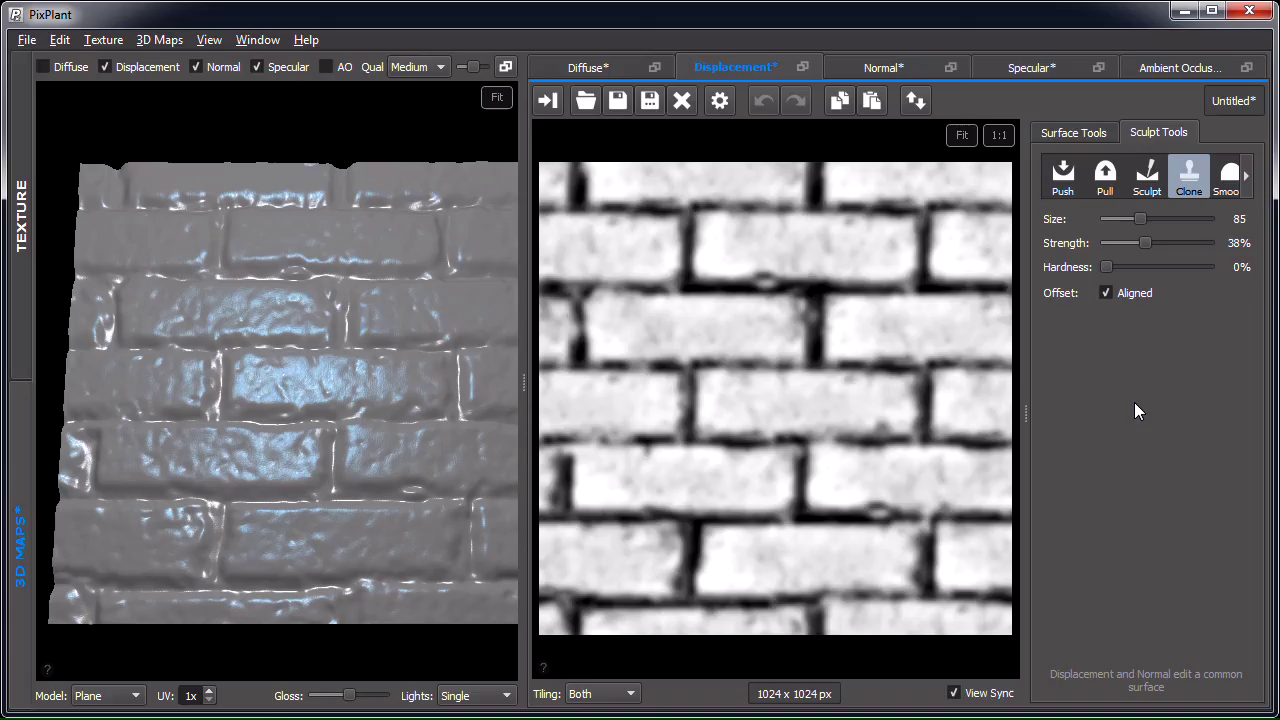
click(1067, 136)
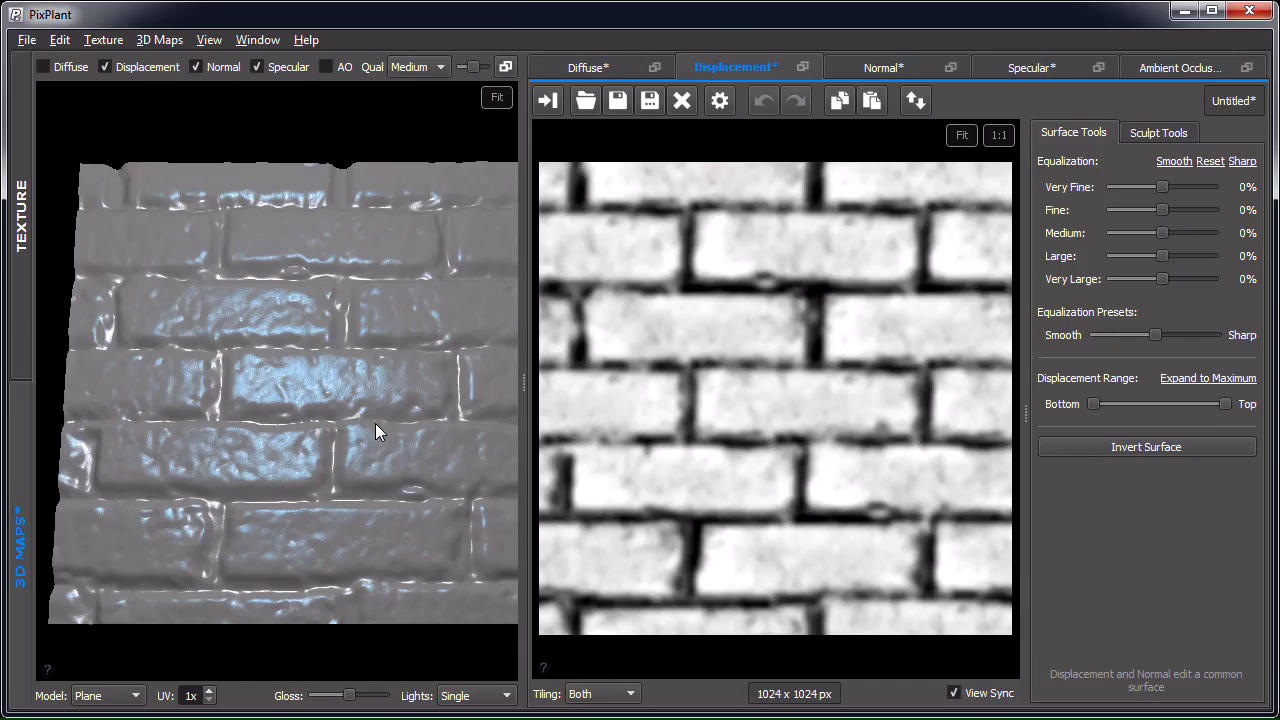
Step: Turn off the Specular map in the plane preview and tilt the model and light to bring out the relief up close
scroll(350, 431, up, 4)
drag(366, 439, 297, 419)
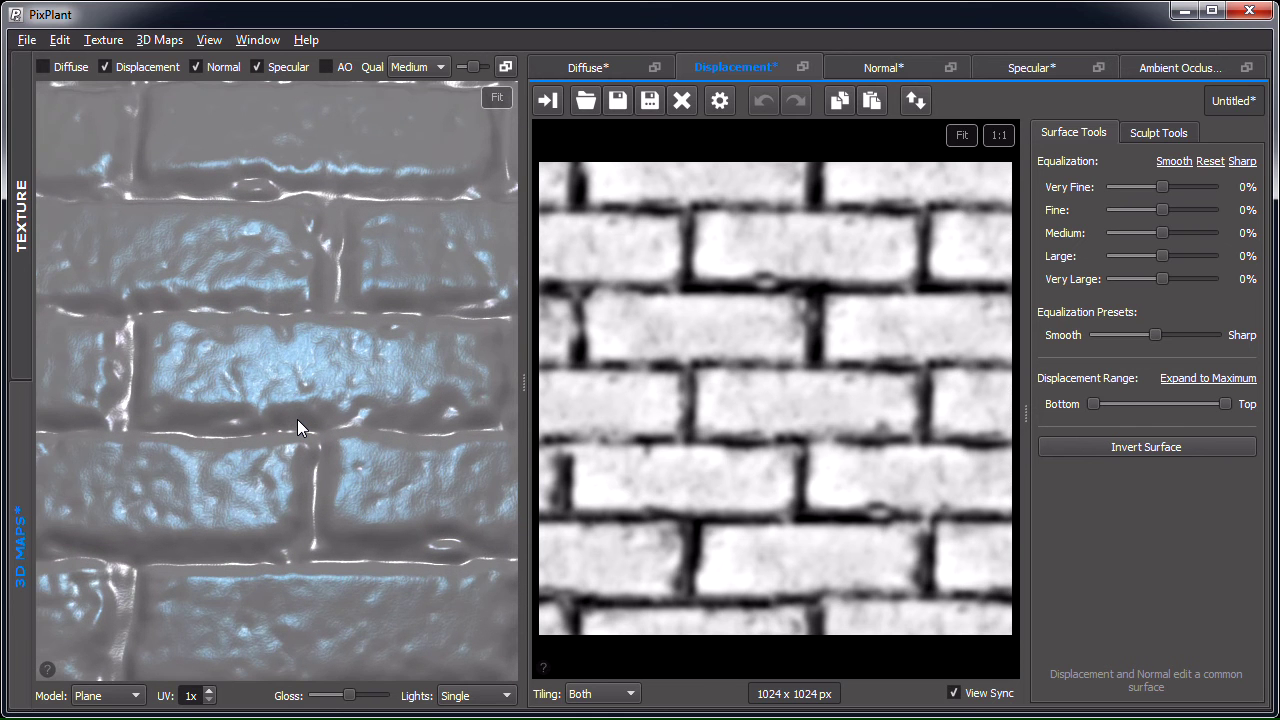
scroll(297, 419, up, 2)
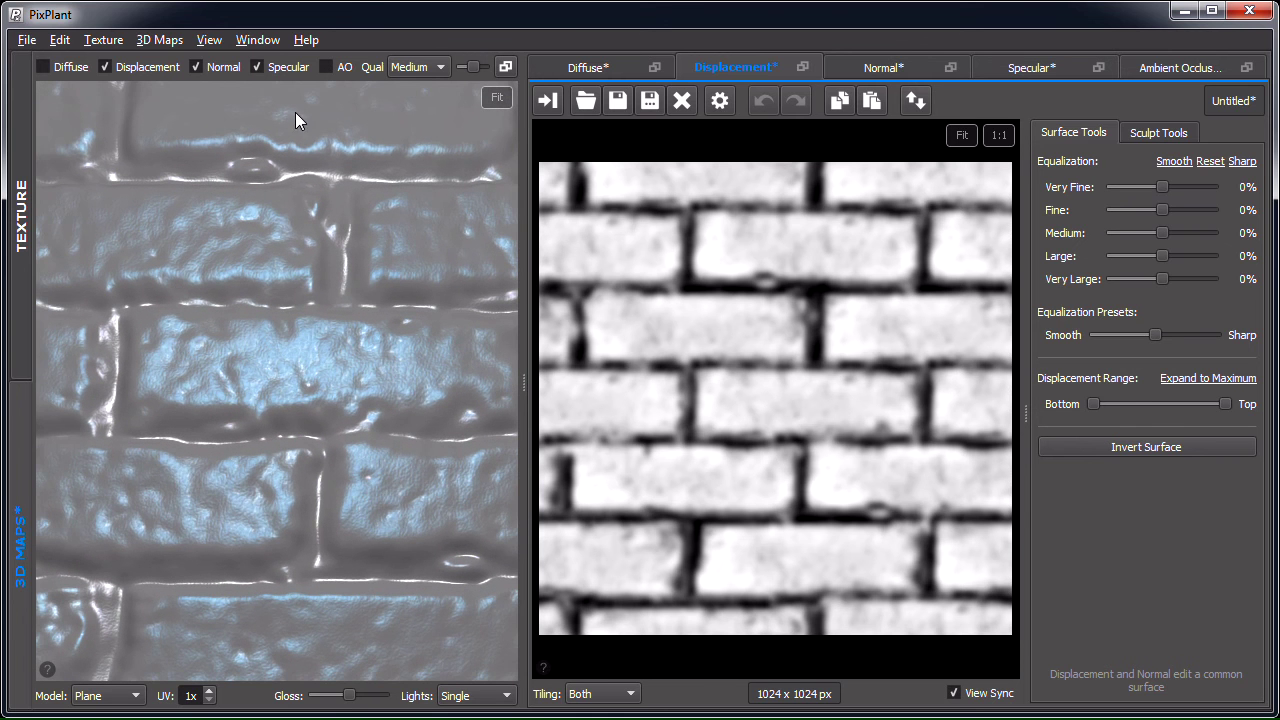
click(258, 67)
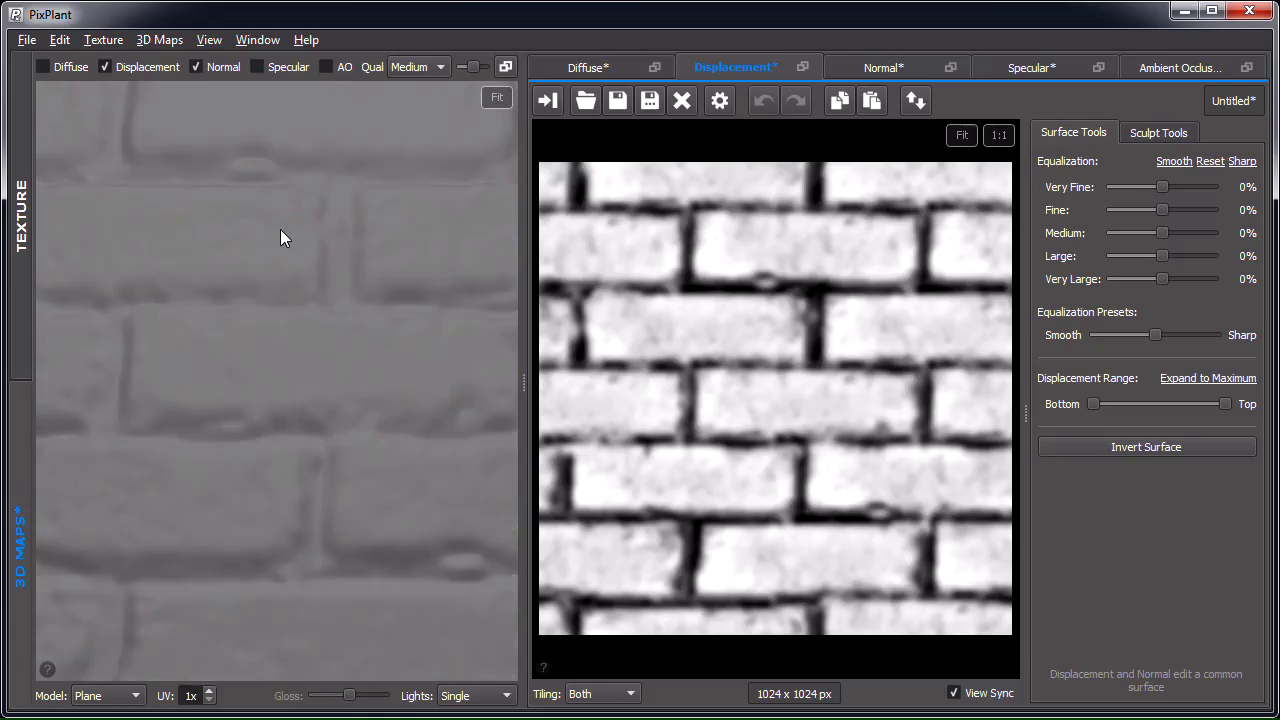
drag(309, 349, 317, 355)
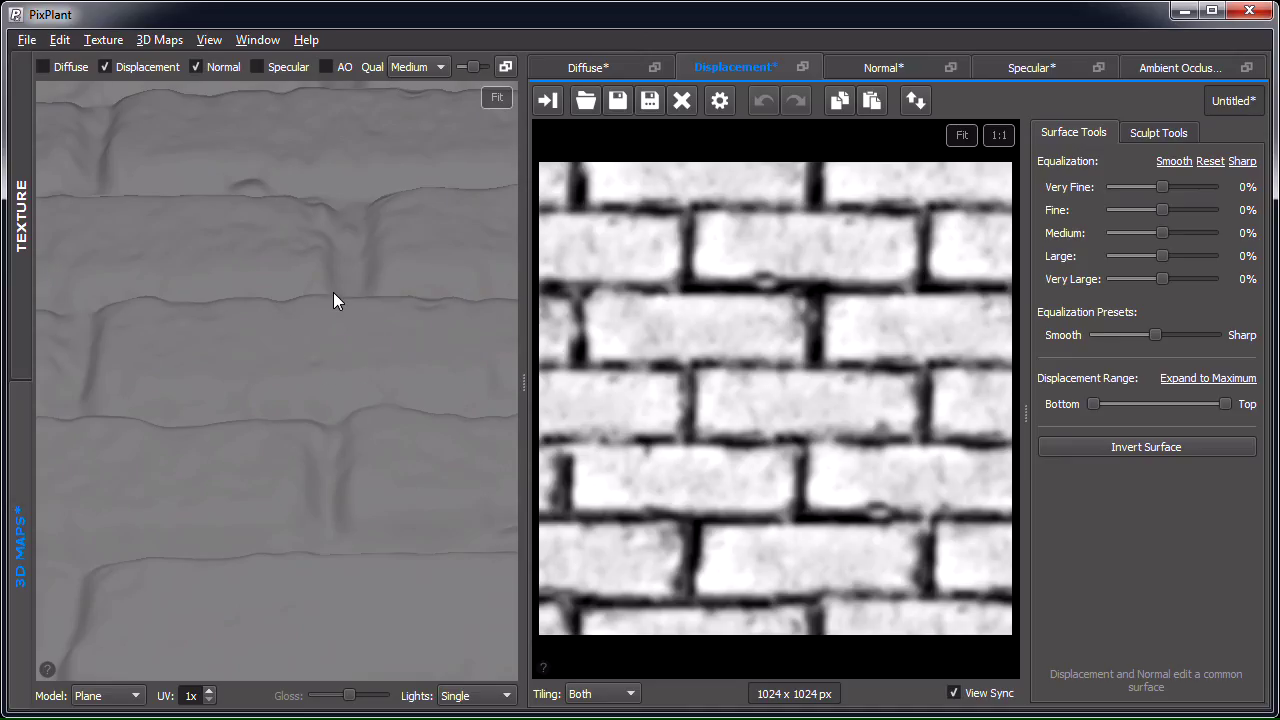
mouse_move(333, 293)
right_down()
mouse_move(311, 131)
mouse_move(309, 153)
right_up()
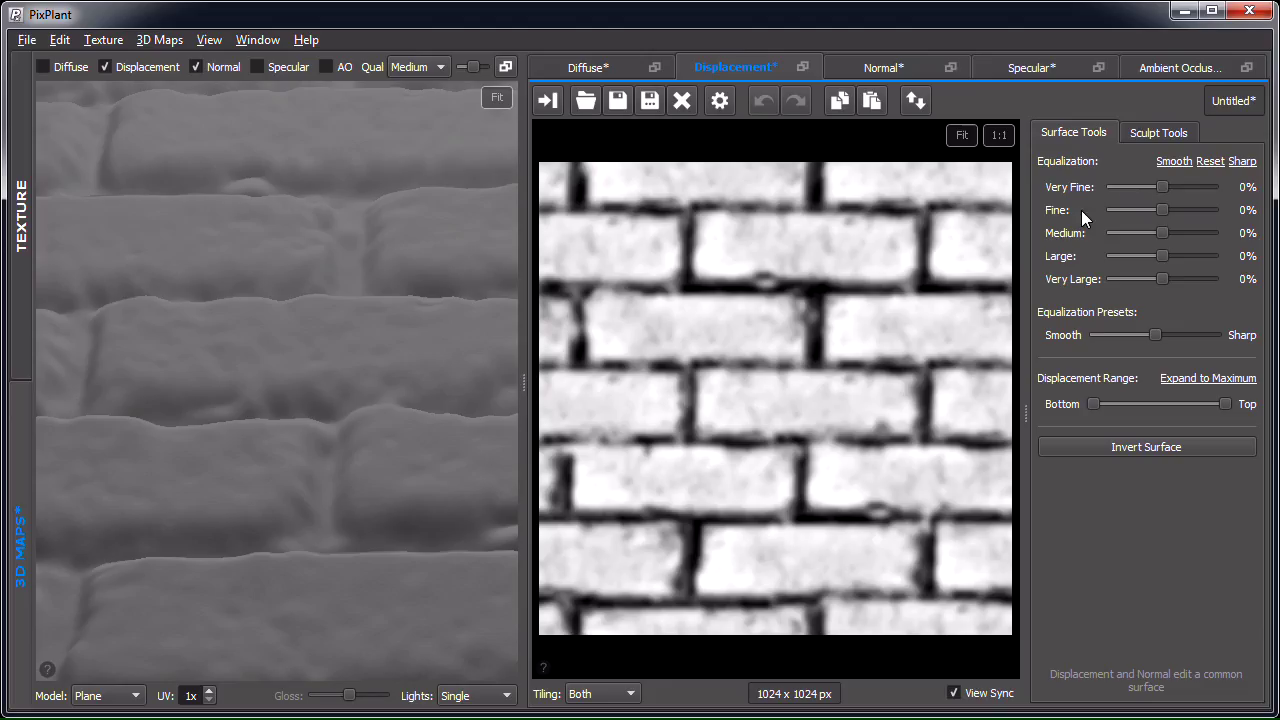
Step: Smooth the displacement map by setting equalization to -100% Very Fine, -96% Fine and -61% Medium
click(1163, 187)
scroll(787, 355, up, 4)
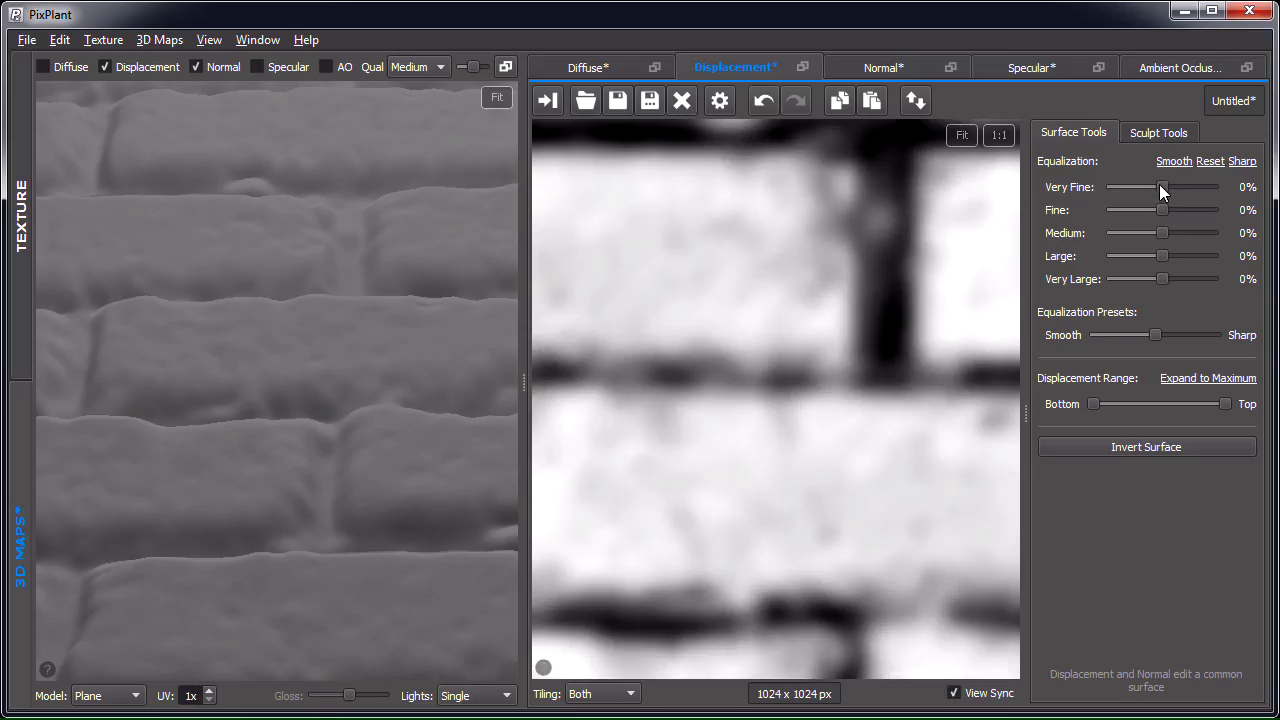
scroll(875, 328, down, 4)
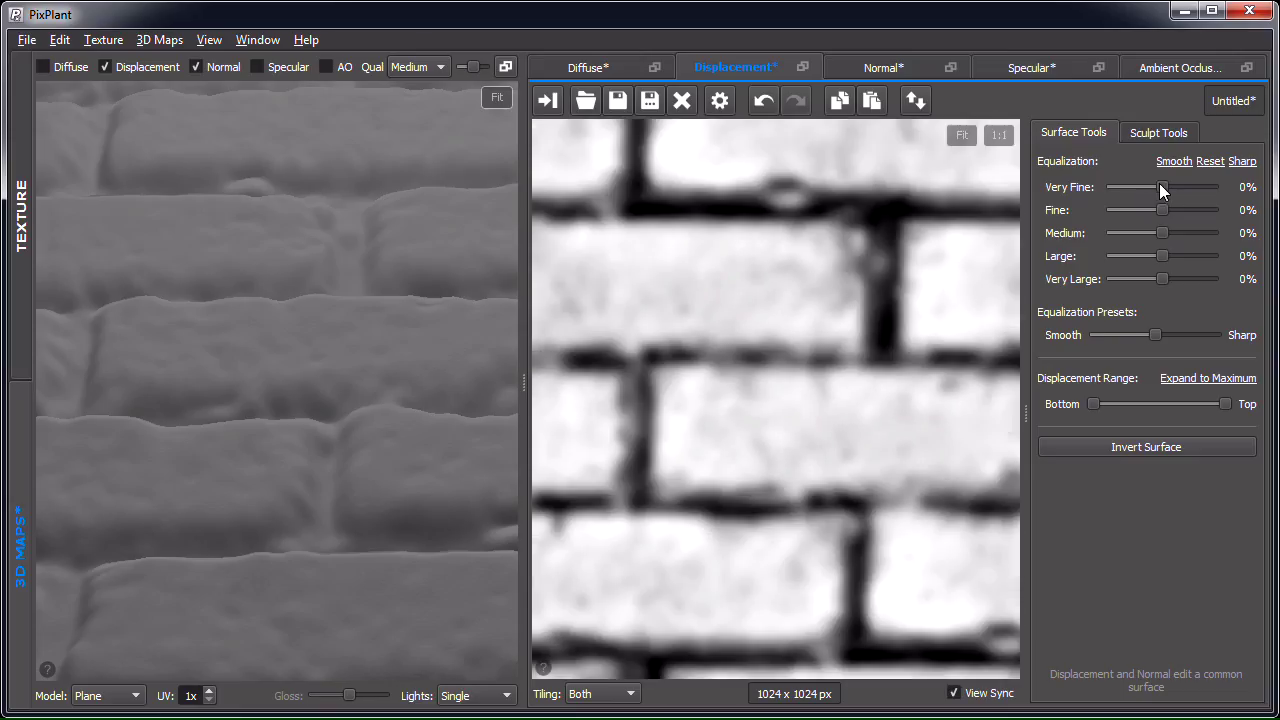
drag(1161, 185, 1128, 230)
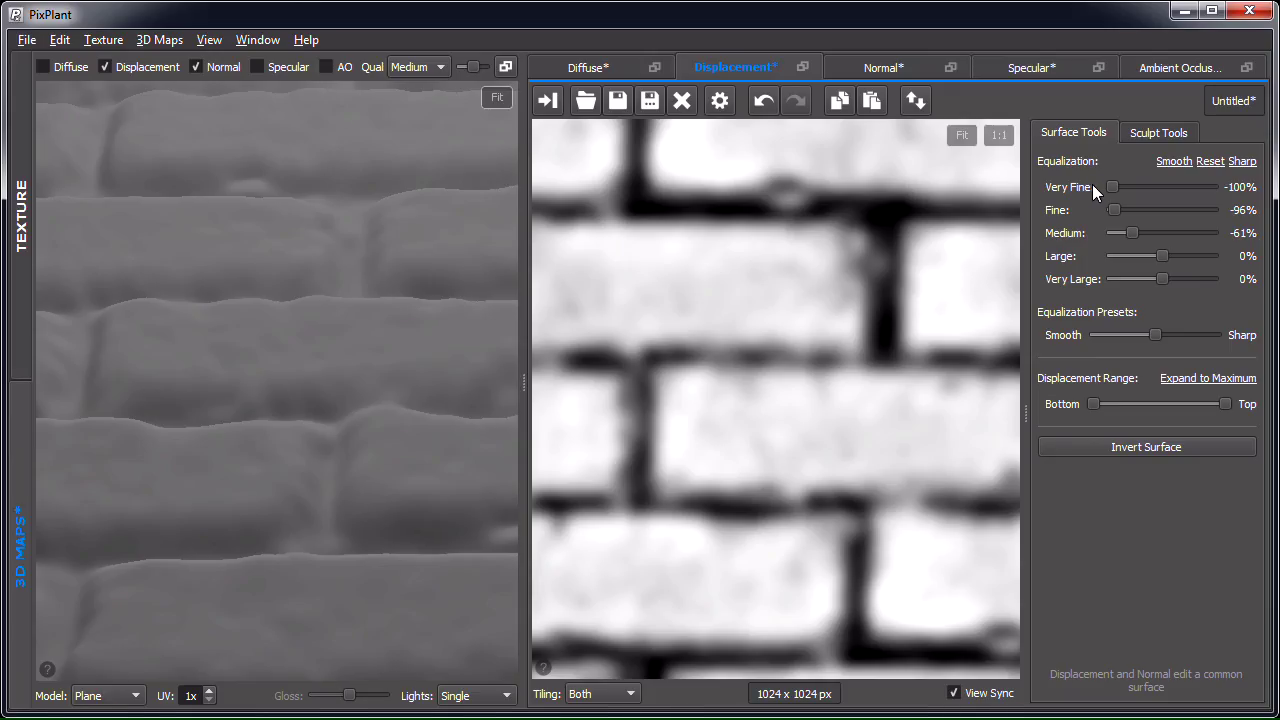
Step: Try the sharpest and smoothest equalization presets on the displacement map and reset the equalization
click(1155, 335)
drag(1149, 338, 1229, 341)
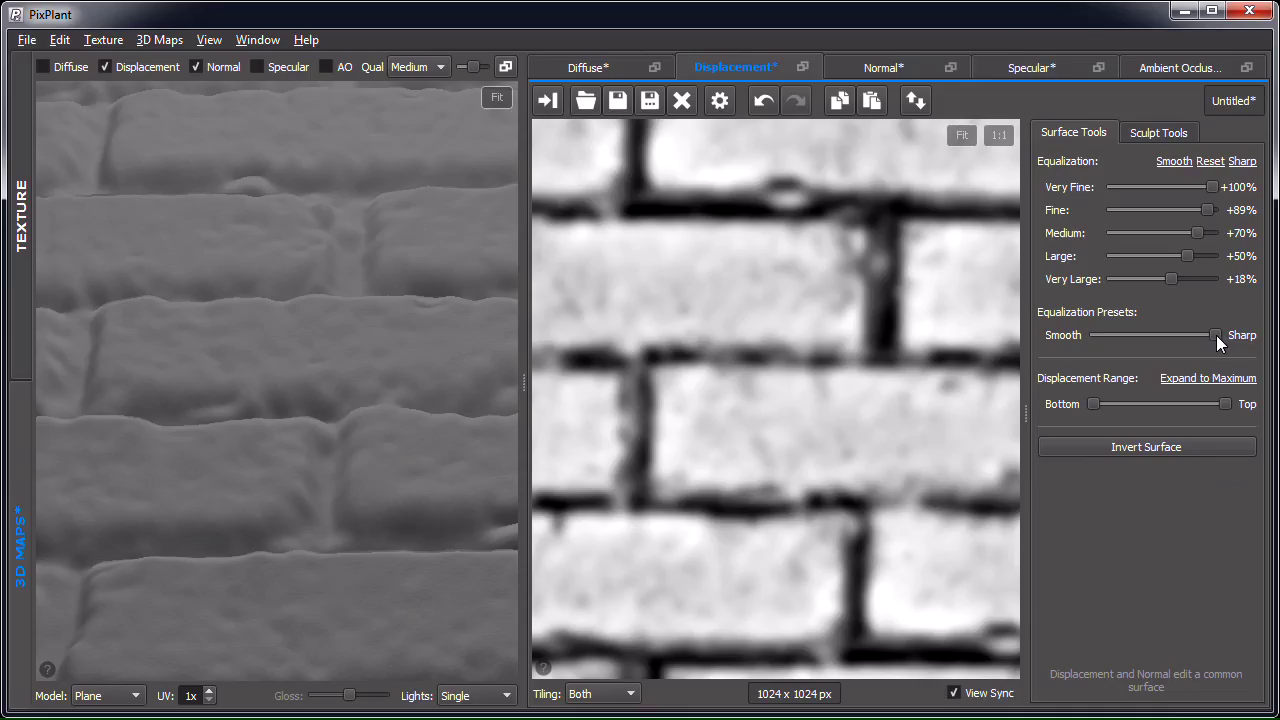
drag(1216, 335, 1093, 331)
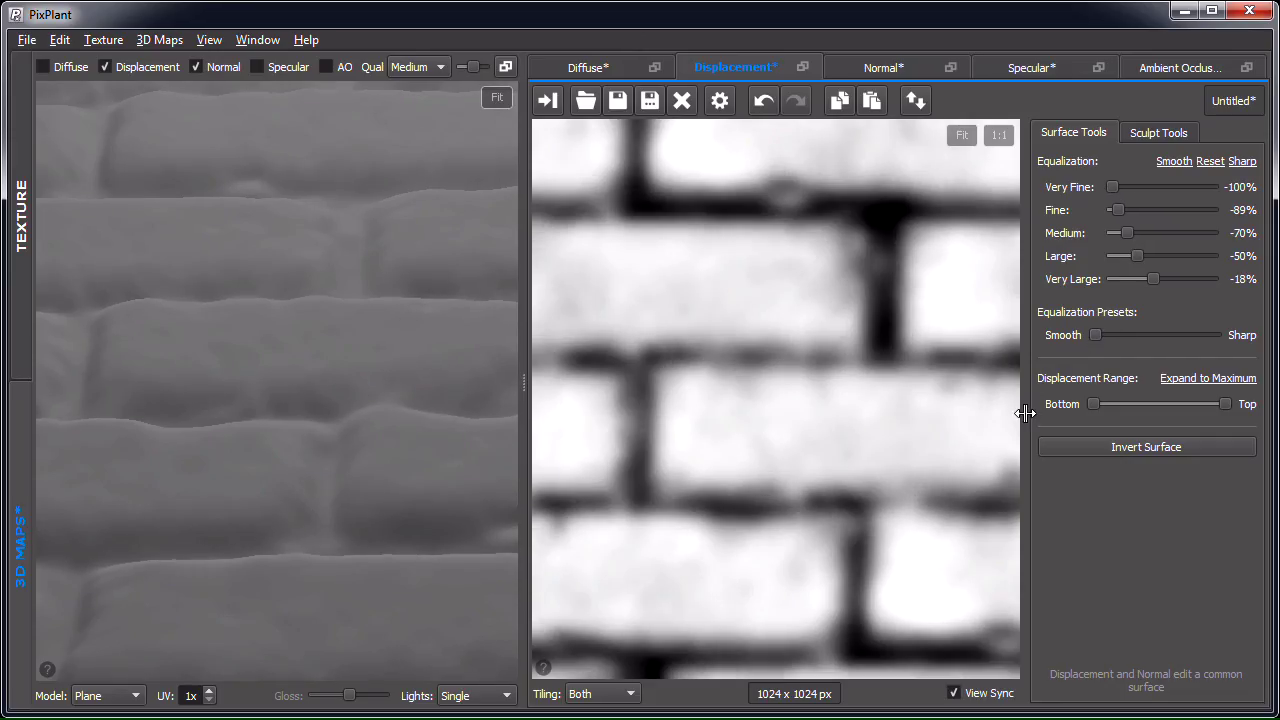
click(1210, 162)
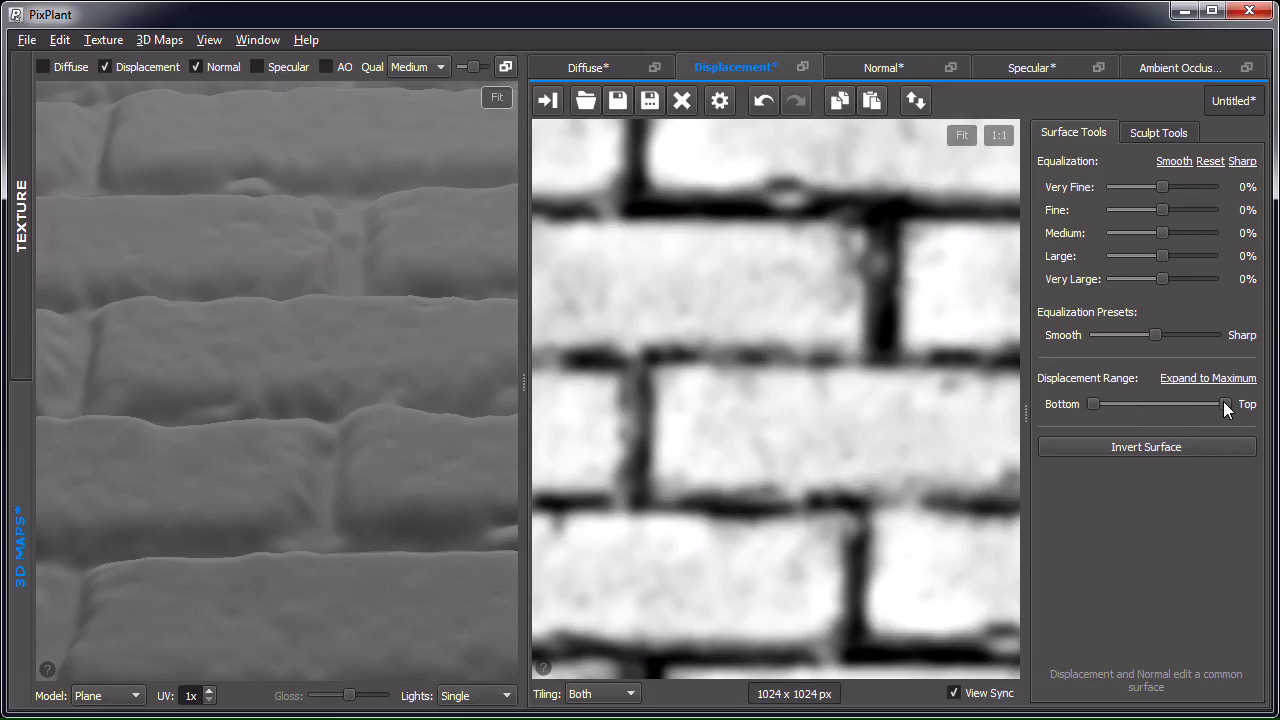
Step: Test the displacement range with its top at about half, set it slightly below maximum and check the relief on the plane
drag(1213, 402, 1211, 402)
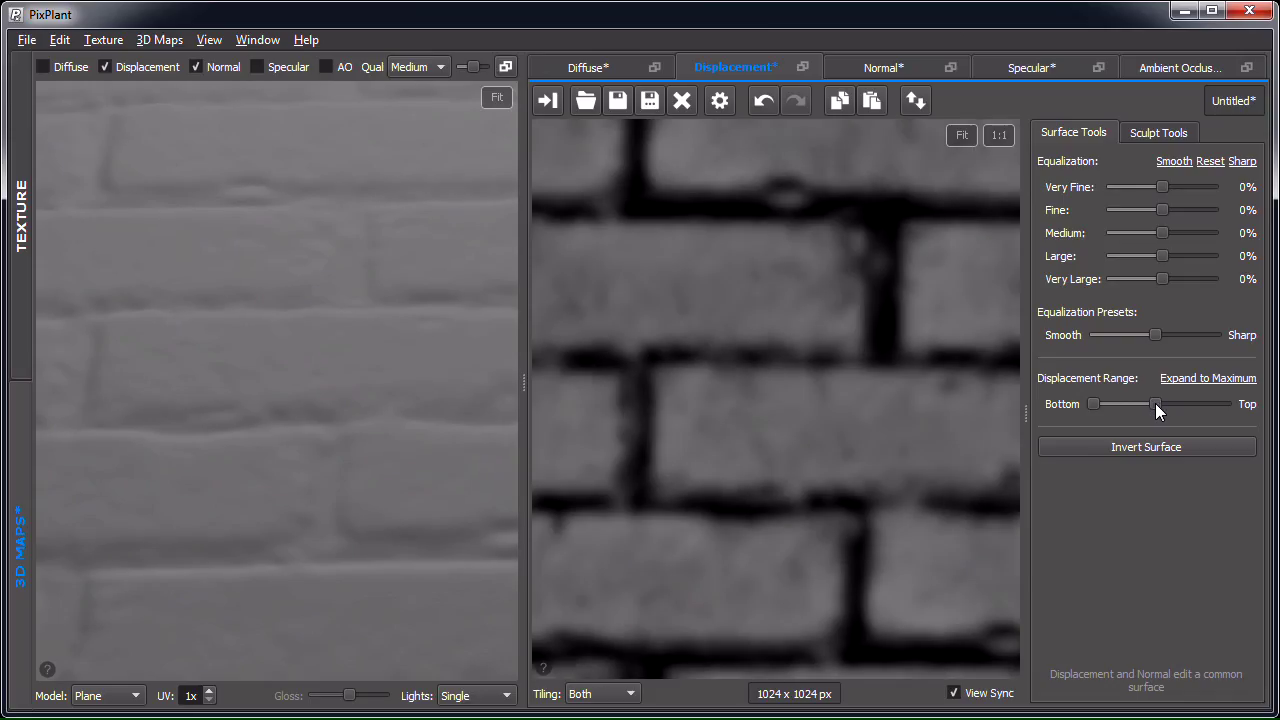
drag(1159, 403, 1243, 405)
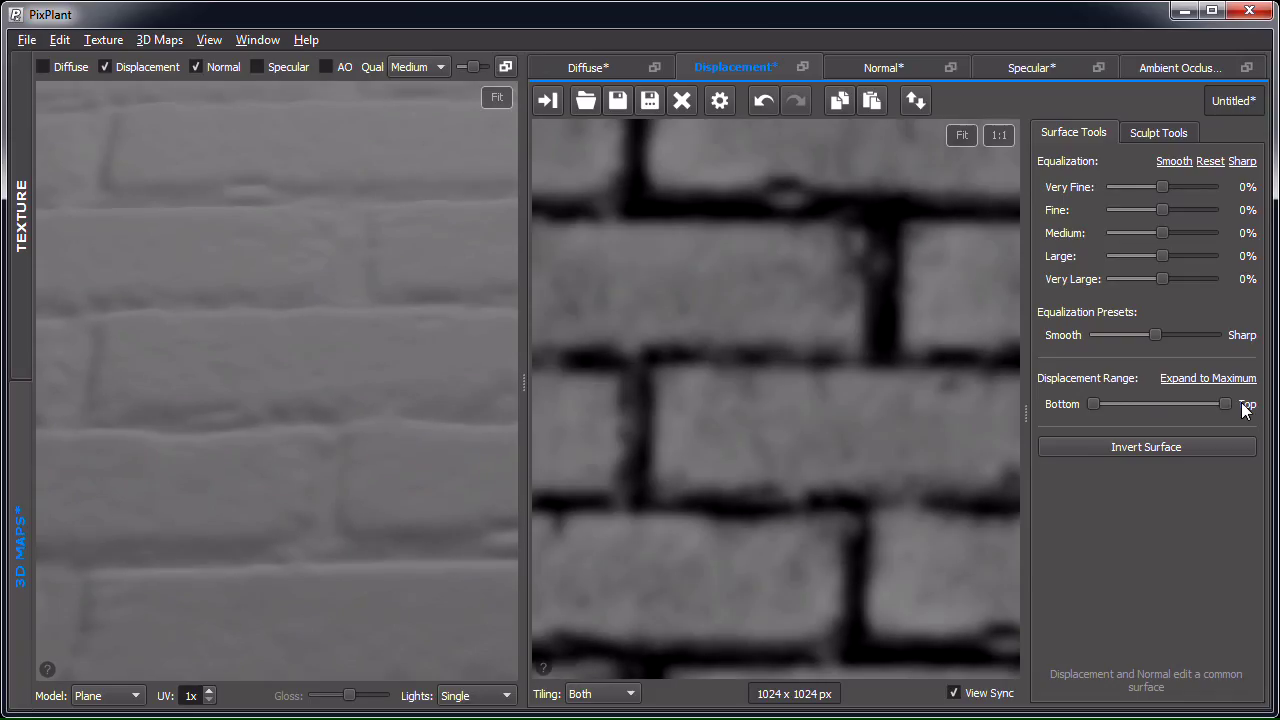
mouse_move(327, 449)
mouse_down()
mouse_move(343, 478)
mouse_move(331, 526)
mouse_move(329, 432)
mouse_move(335, 458)
mouse_up()
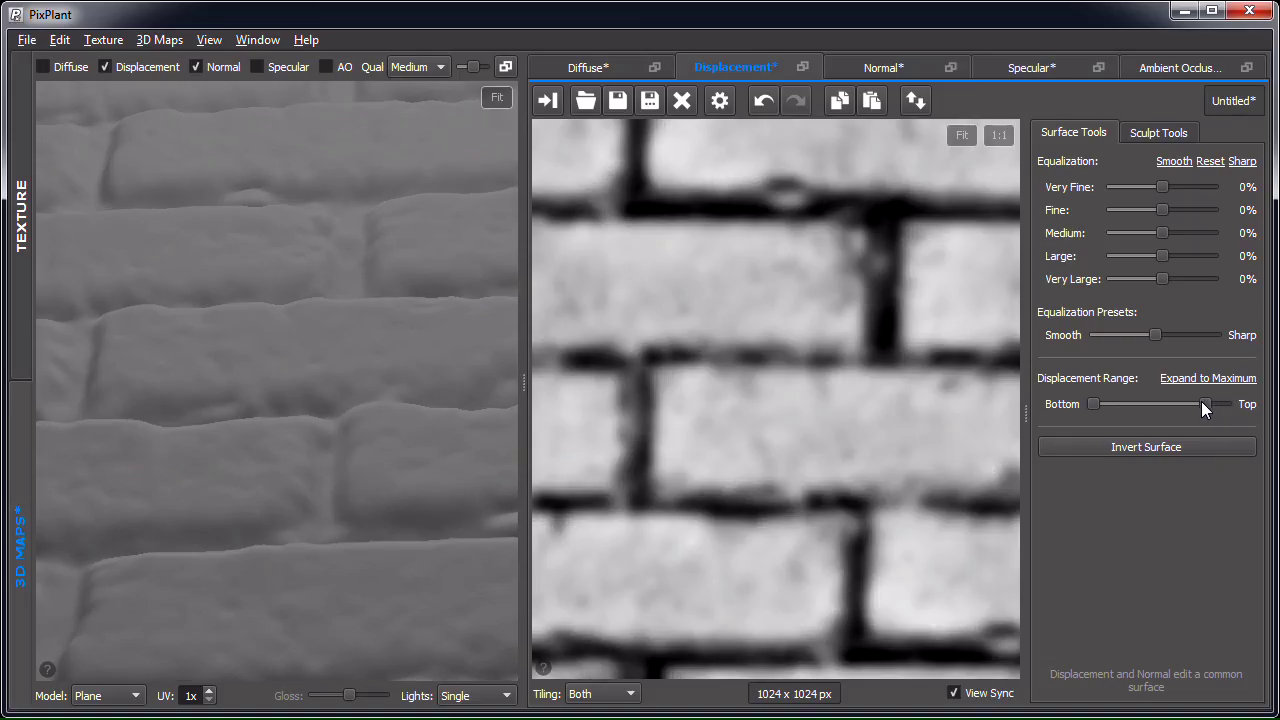
mouse_move(415, 457)
mouse_down()
mouse_move(421, 491)
mouse_move(414, 467)
mouse_up()
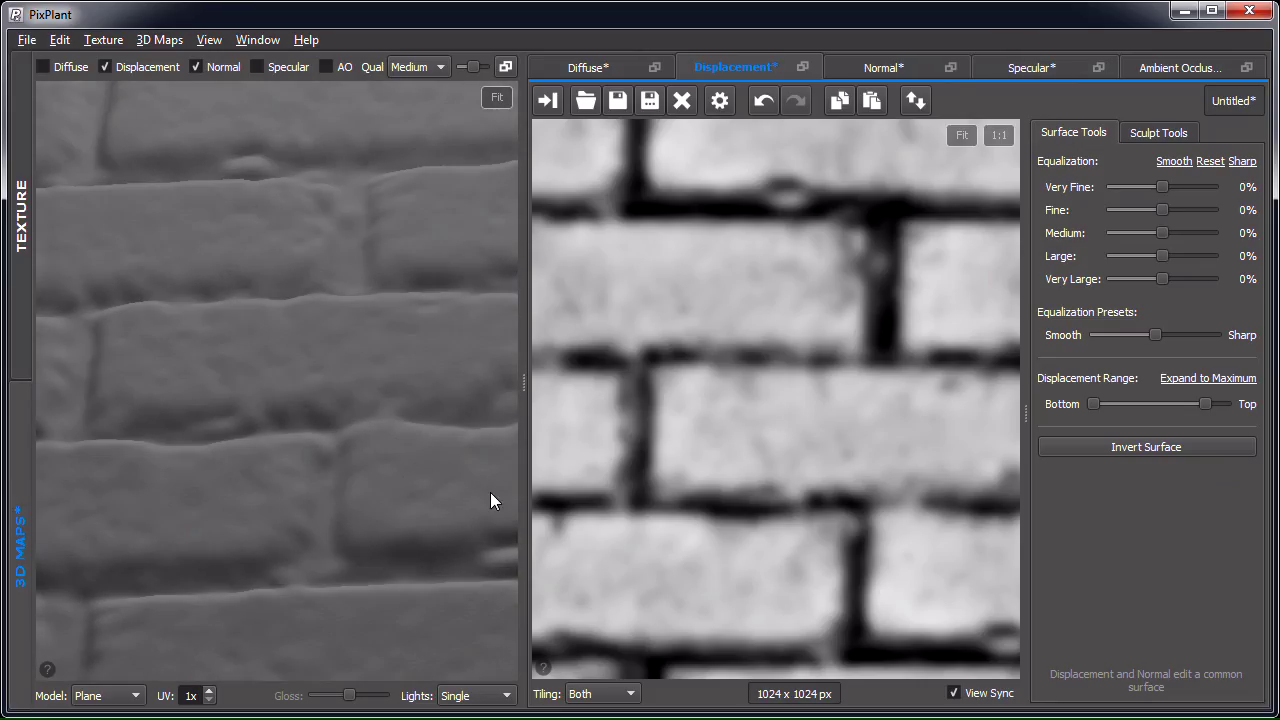
Step: Open the sculpt tools and examine the small bump in the horizontal mortar joint of the displacement map up close
click(1172, 142)
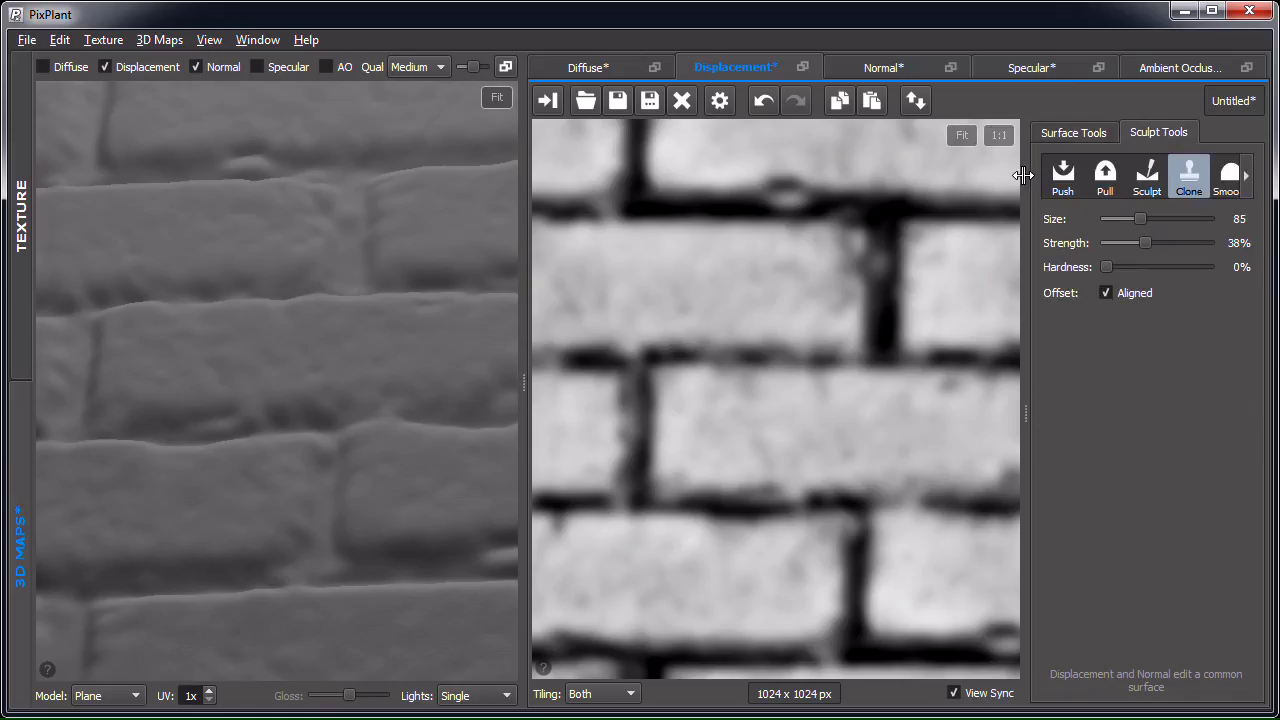
click(999, 135)
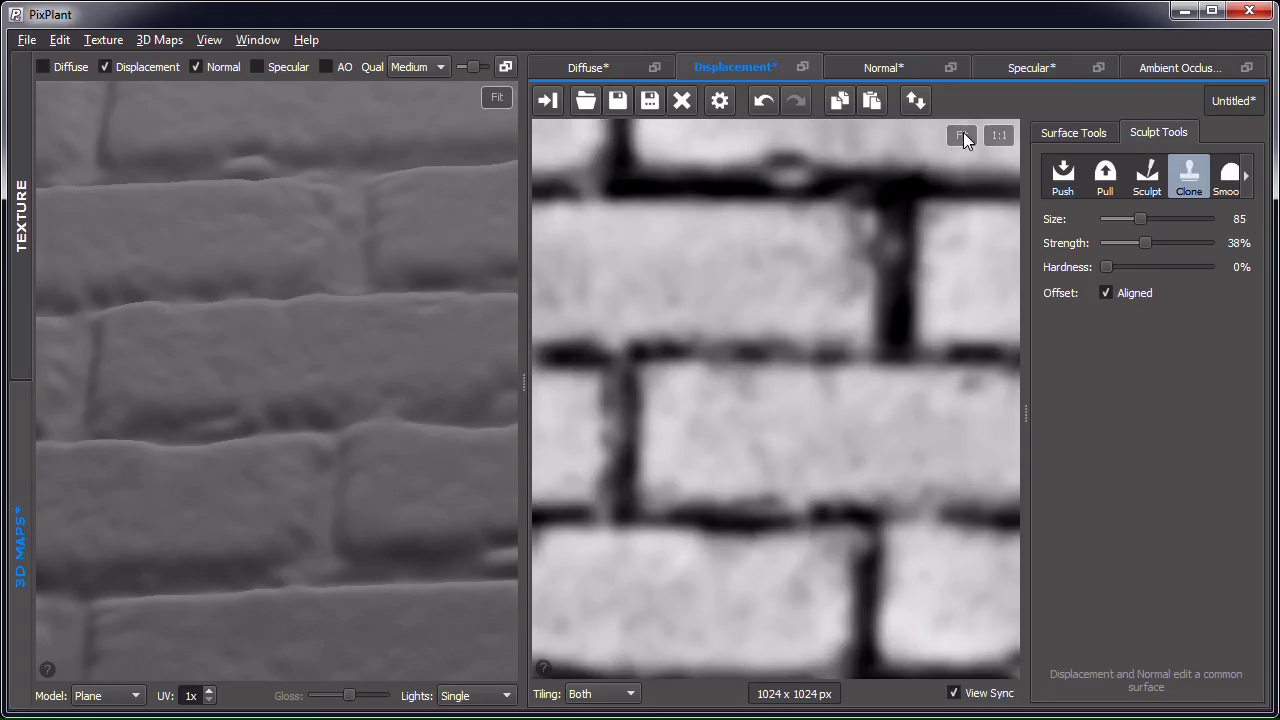
click(962, 135)
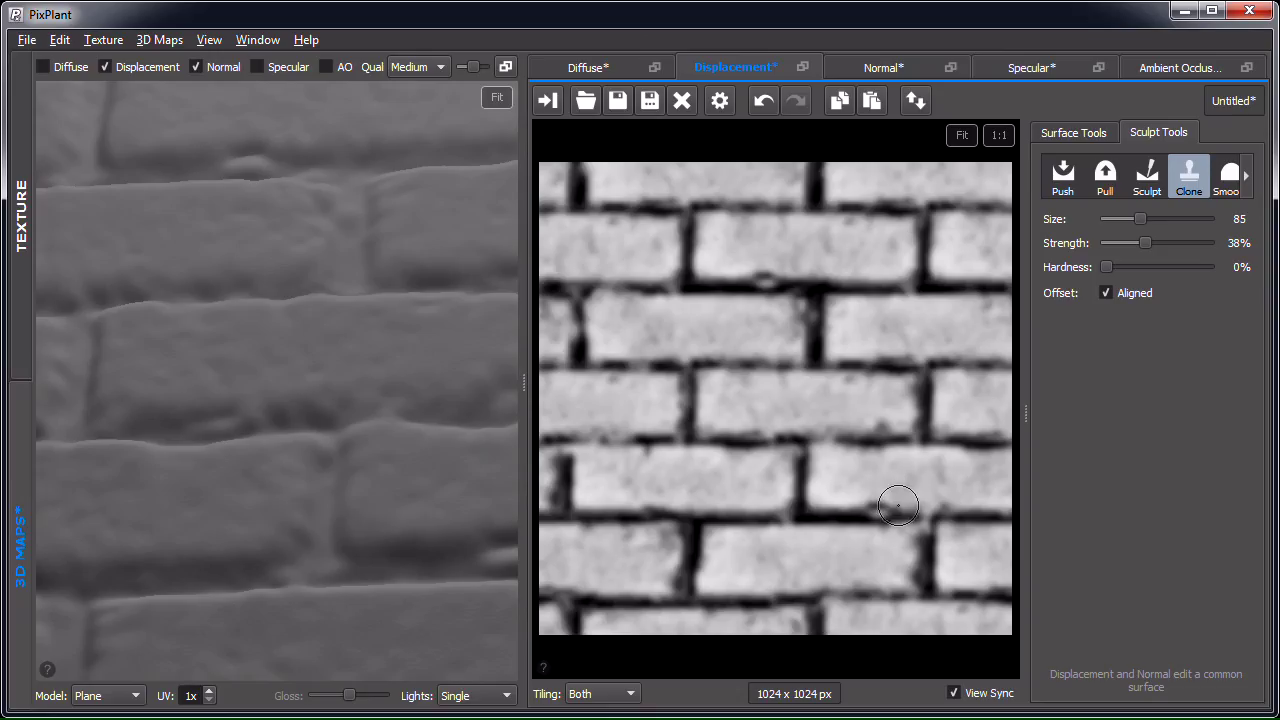
scroll(888, 527, up, 2)
scroll(888, 527, up, 4)
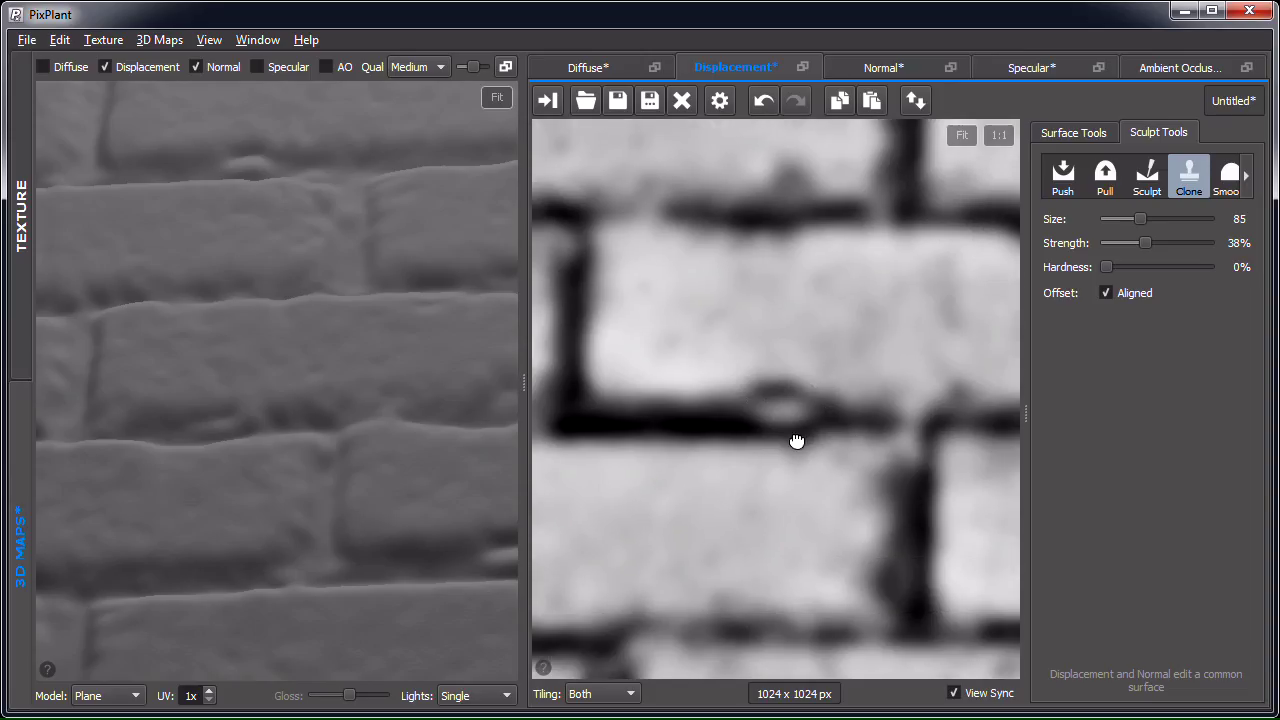
scroll(812, 430, down, 3)
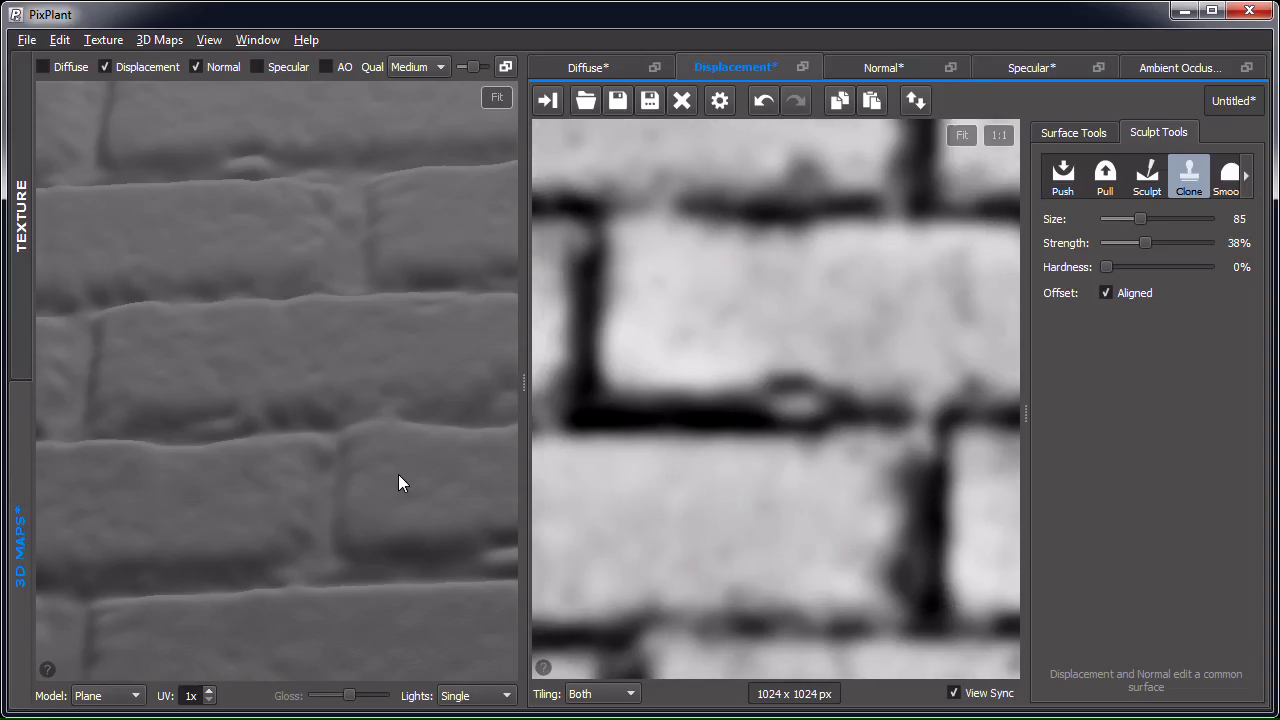
Step: Examine the same mortar joint bump on the plane in the 3D preview, tilting the model for a clearer angle
scroll(398, 474, down, 3)
scroll(405, 478, down, 2)
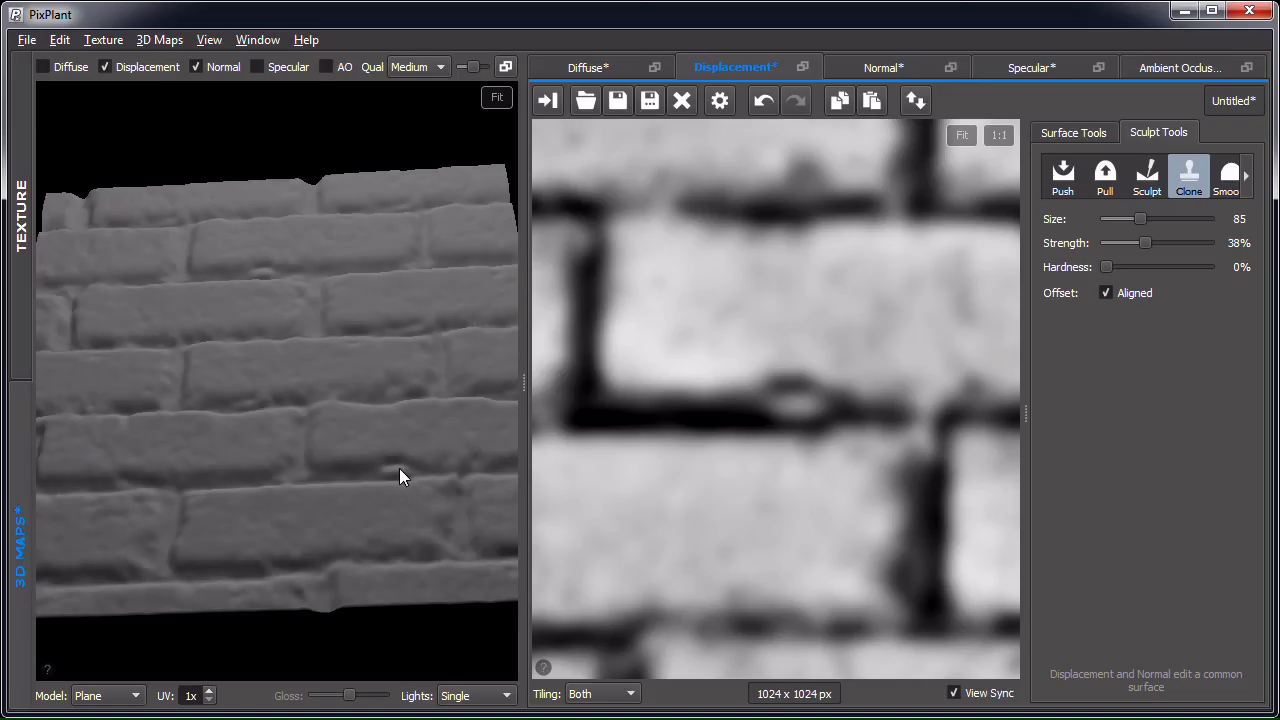
scroll(420, 486, up, 4)
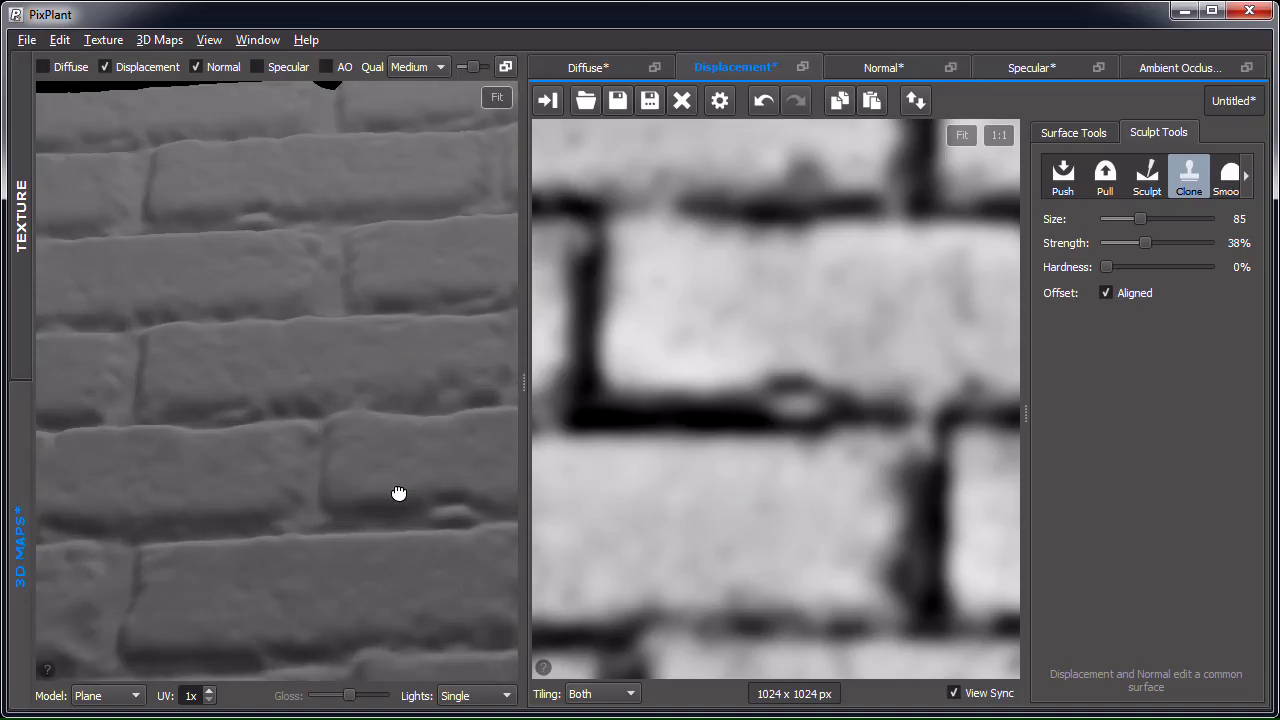
scroll(298, 476, up, 2)
scroll(300, 485, up, 2)
scroll(360, 537, up, 2)
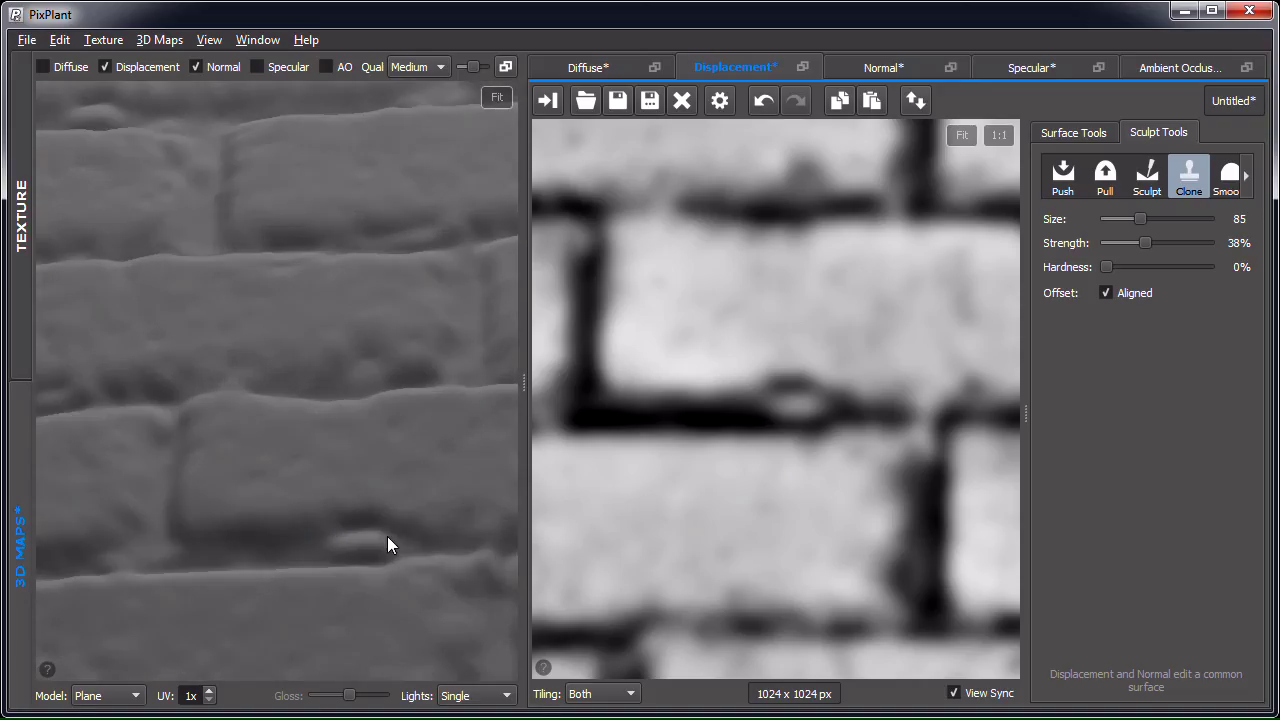
scroll(340, 500, up, 2)
scroll(296, 425, up, 2)
drag(296, 425, 295, 375)
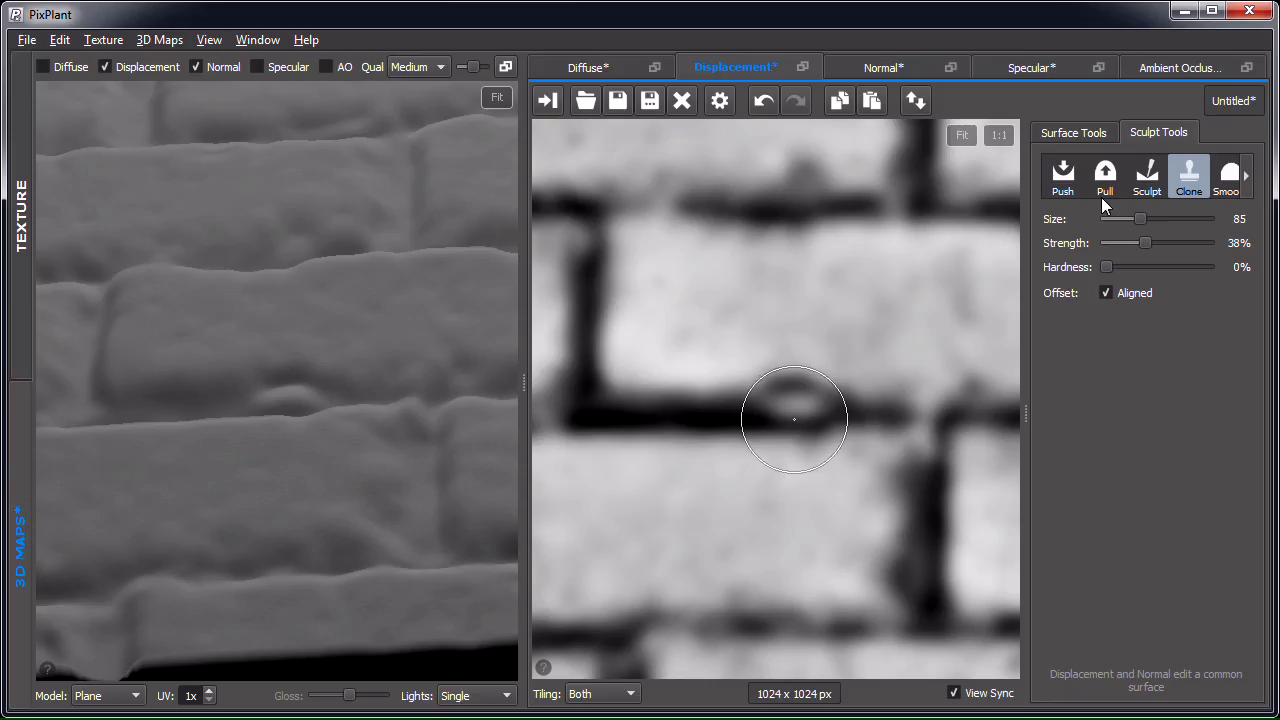
Step: Look through the available sculpting brushes, including the options of Sculpt, Push and Rough
click(1147, 176)
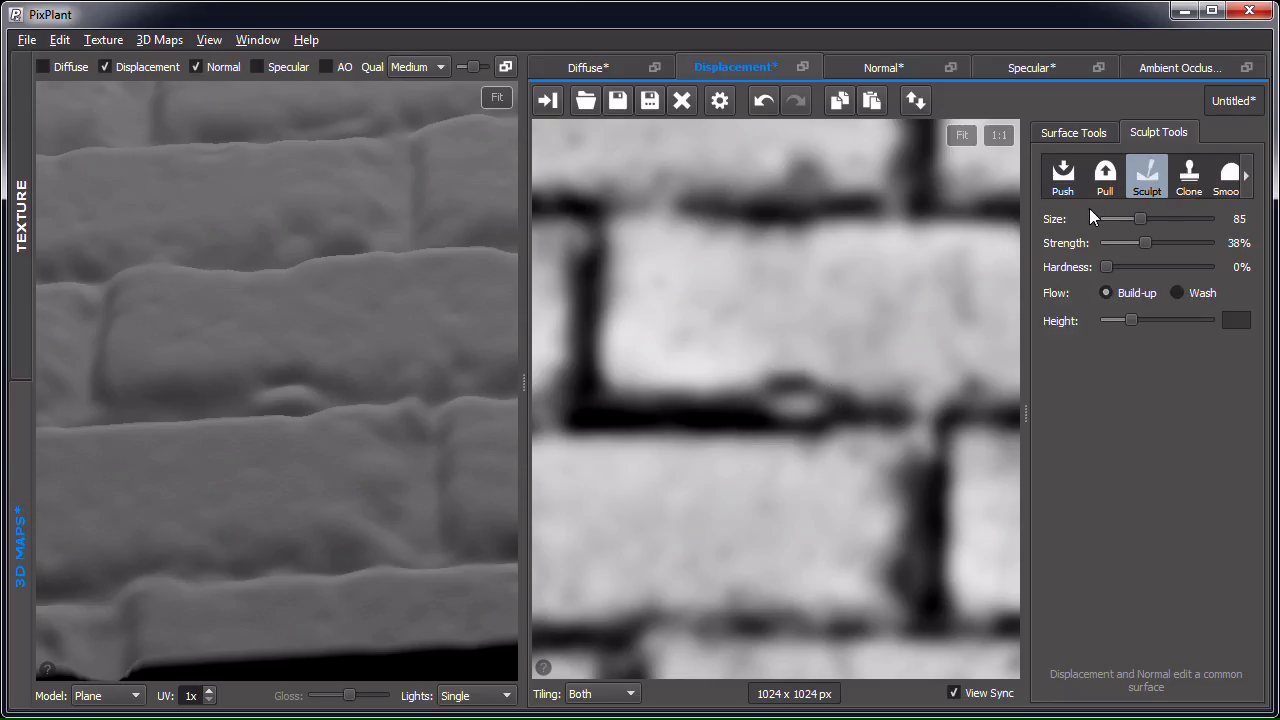
click(1249, 174)
click(1253, 173)
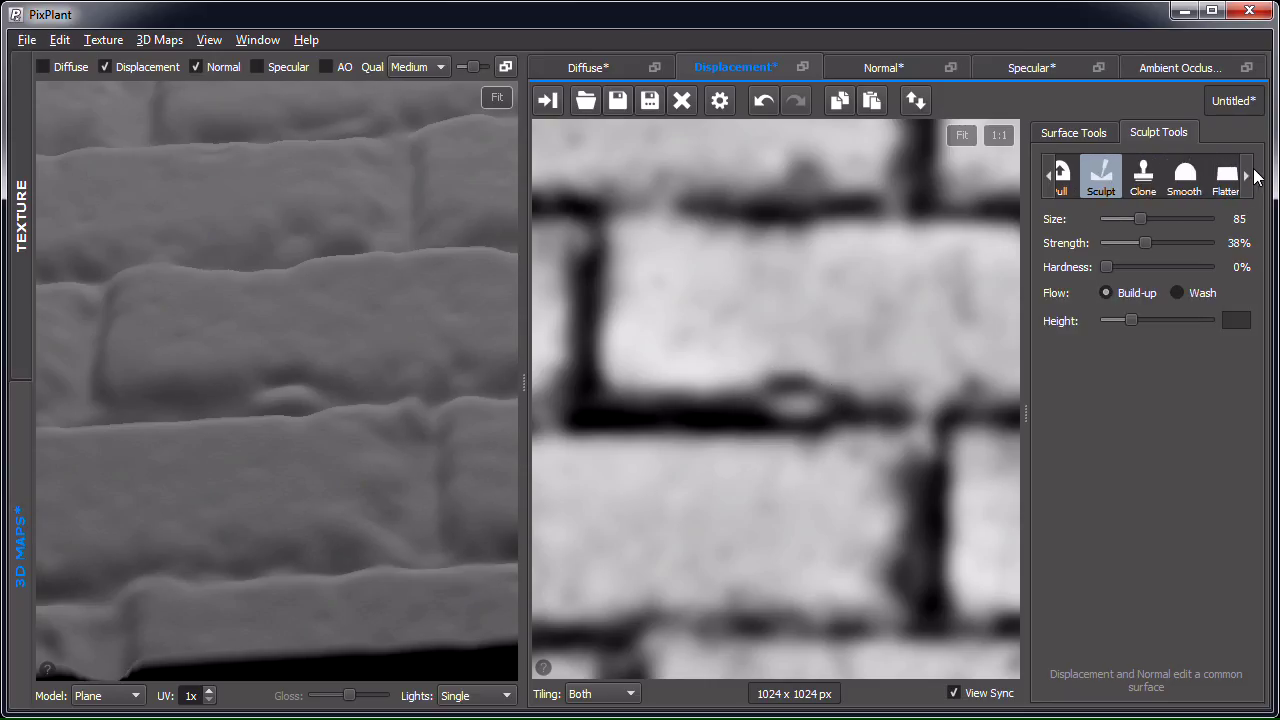
click(1253, 175)
click(1228, 176)
click(1074, 184)
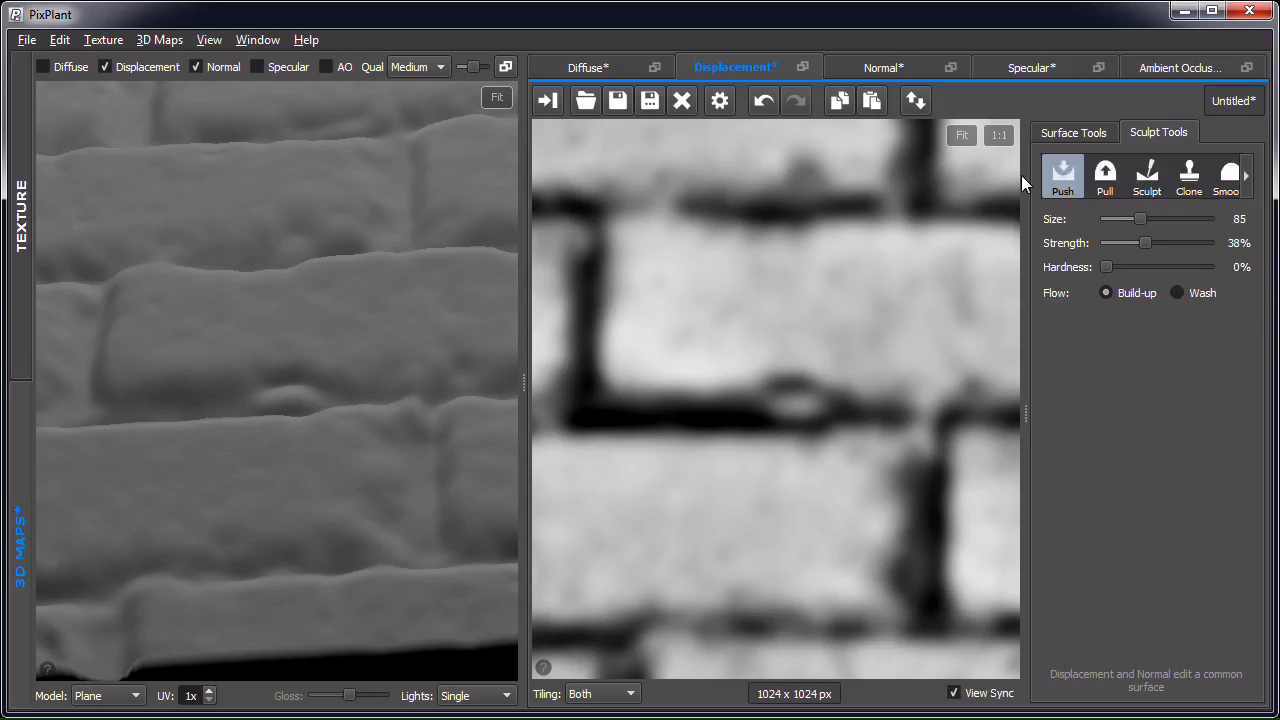
click(1151, 188)
click(1246, 176)
click(1247, 177)
click(1248, 183)
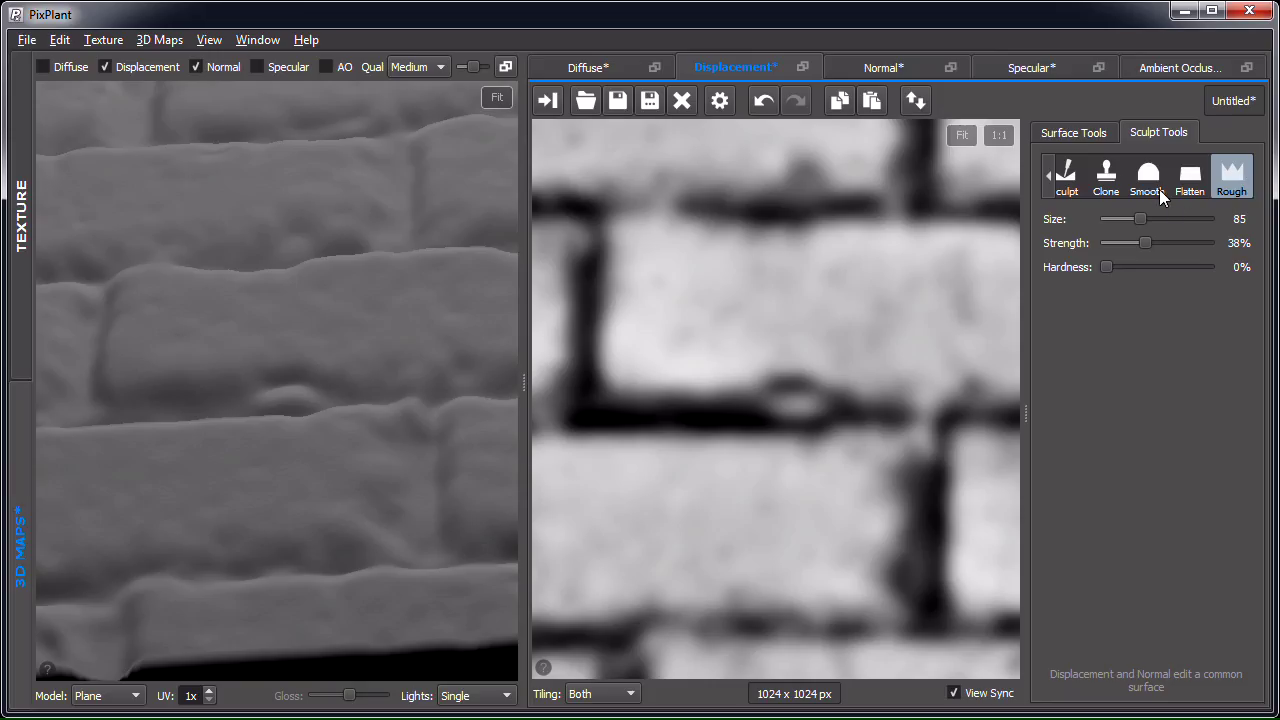
Step: Choose the Clone brush and adjust it to size 65 and strength 39%
click(1106, 180)
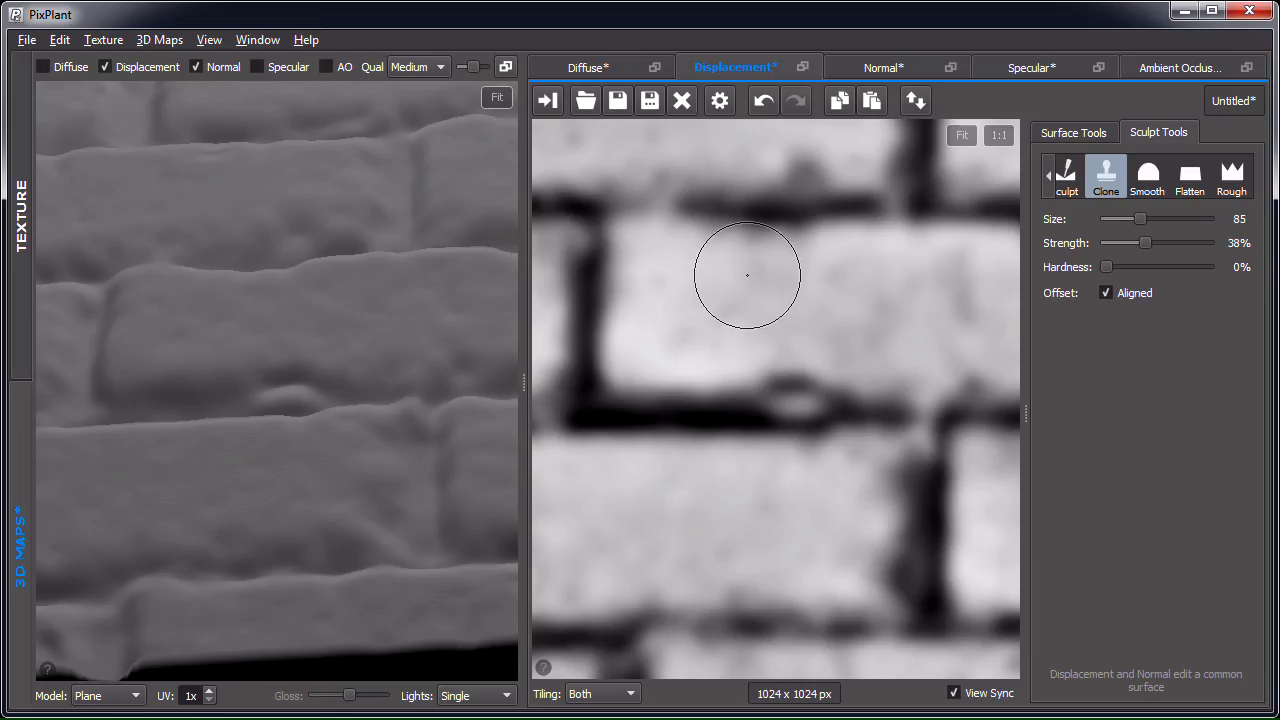
key(bracketleft)
key(bracketleft)
key(bracketleft)
key(bracketleft)
key(bracketleft)
key(bracketleft)
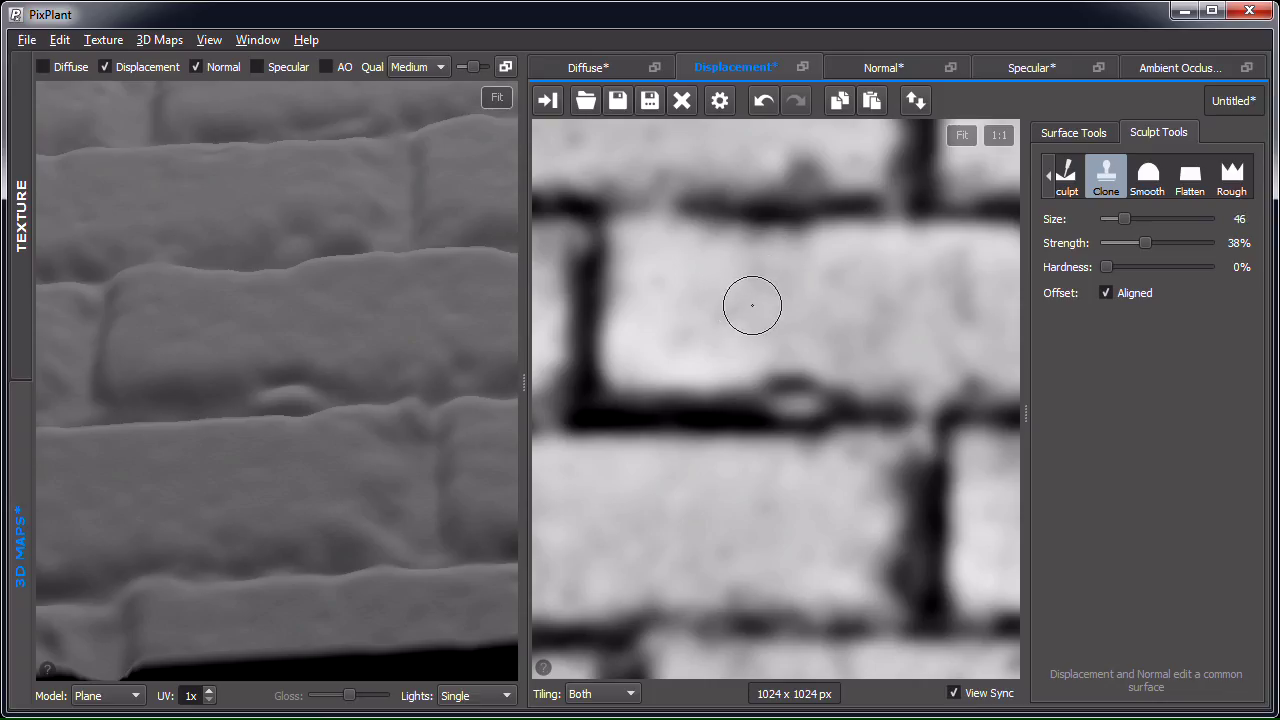
key(bracketright)
key(bracketright)
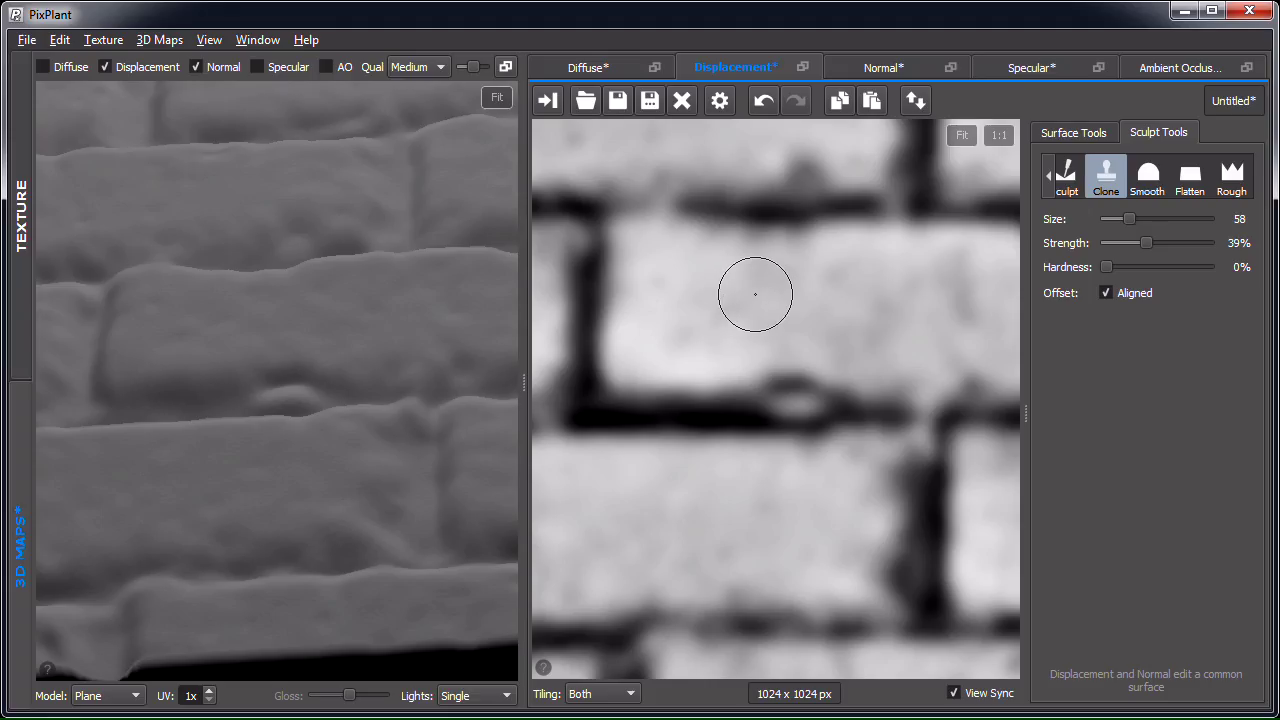
right_drag(755, 294, 743, 286)
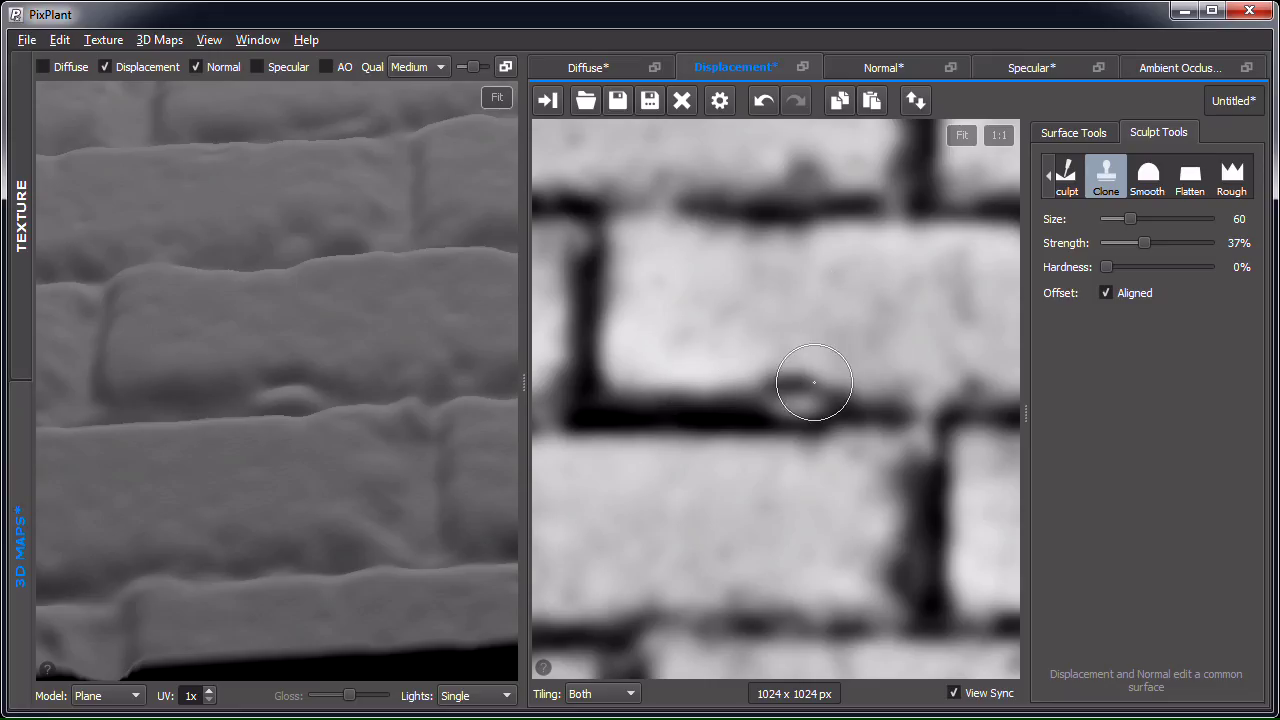
mouse_move(809, 366)
right_down()
mouse_move(811, 266)
mouse_move(820, 363)
mouse_move(831, 260)
mouse_move(834, 363)
mouse_move(877, 317)
right_up()
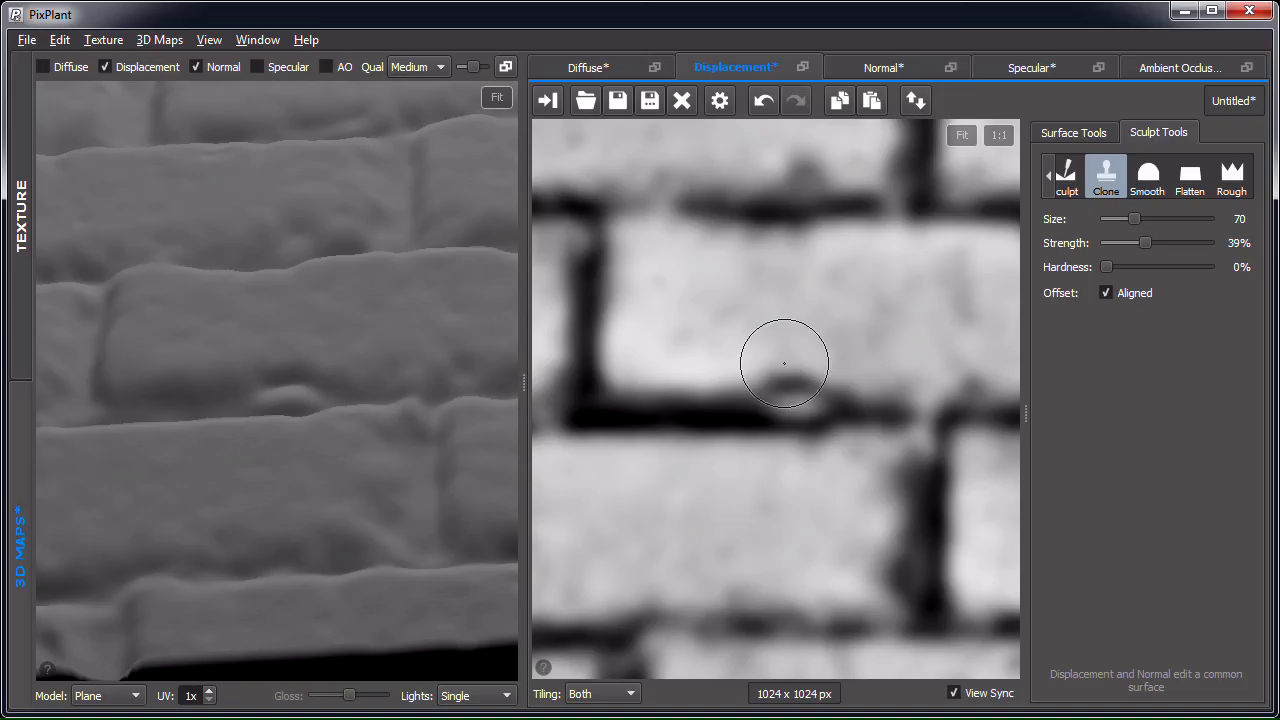
right_drag(779, 363, 689, 406)
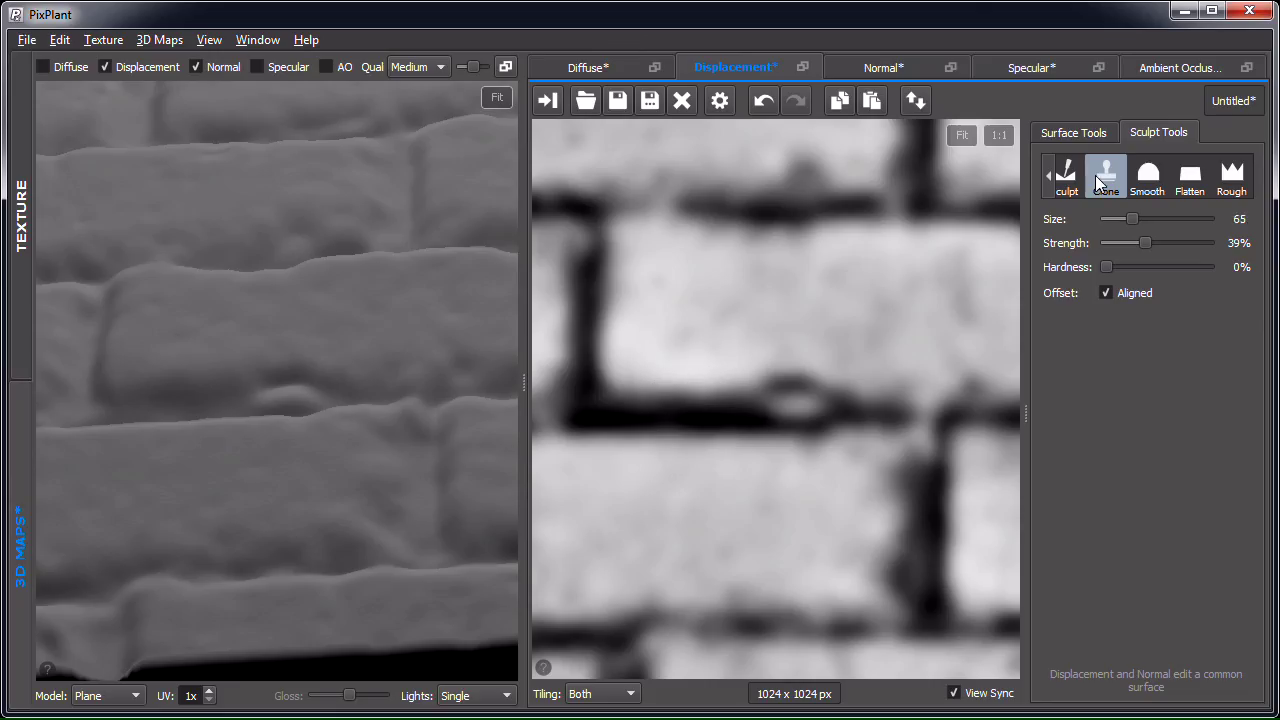
Step: Clone clean dark mortar from further along the horizontal joint over the bump to remove it
ctrl+click(663, 412)
mouse_move(779, 408)
mouse_down()
mouse_move(763, 409)
mouse_move(829, 417)
mouse_move(580, 414)
mouse_up()
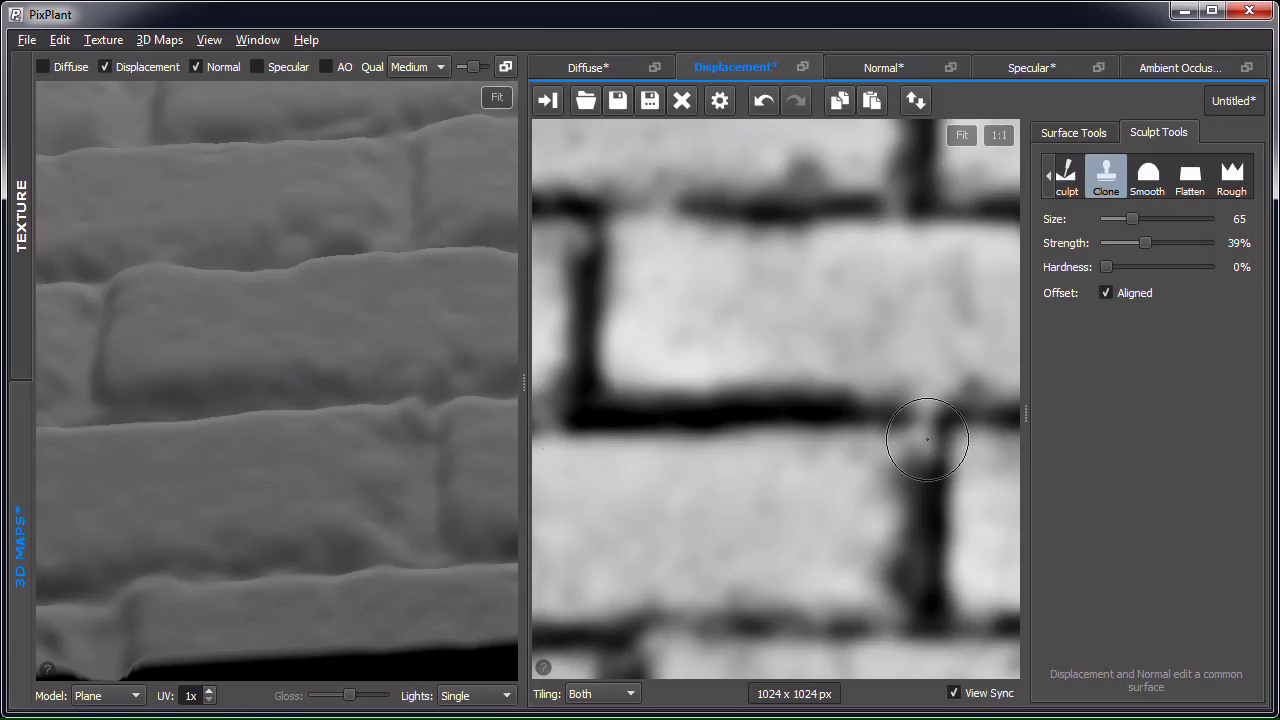
drag(968, 443, 894, 443)
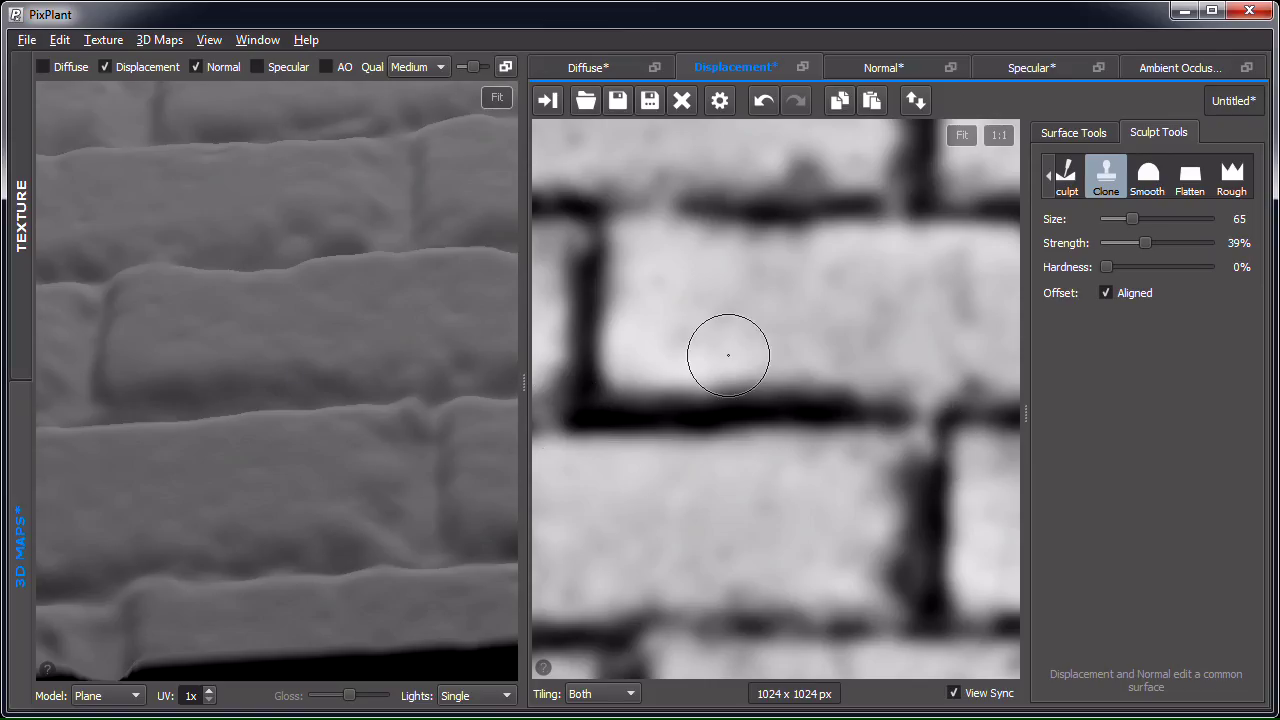
Step: Find the similar bump in another horizontal mortar joint and paint it out with the Clone brush
drag(323, 256, 274, 234)
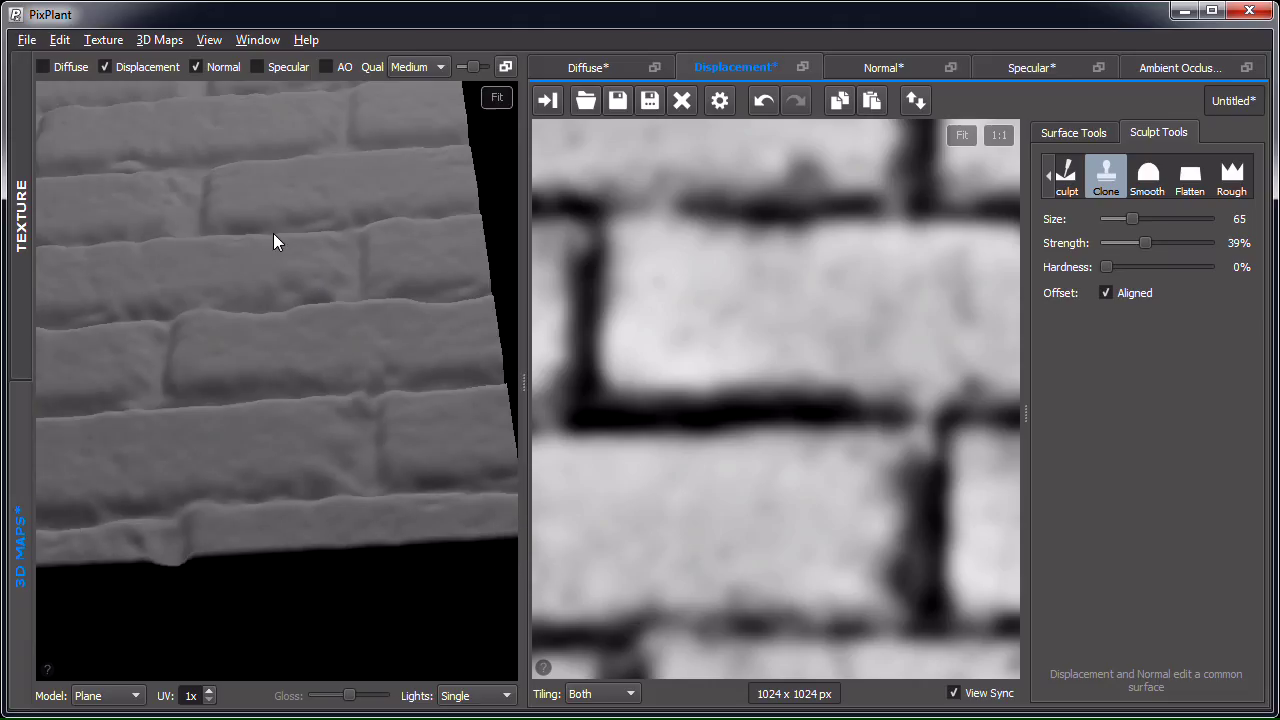
drag(190, 242, 288, 334)
scroll(232, 360, up, 2)
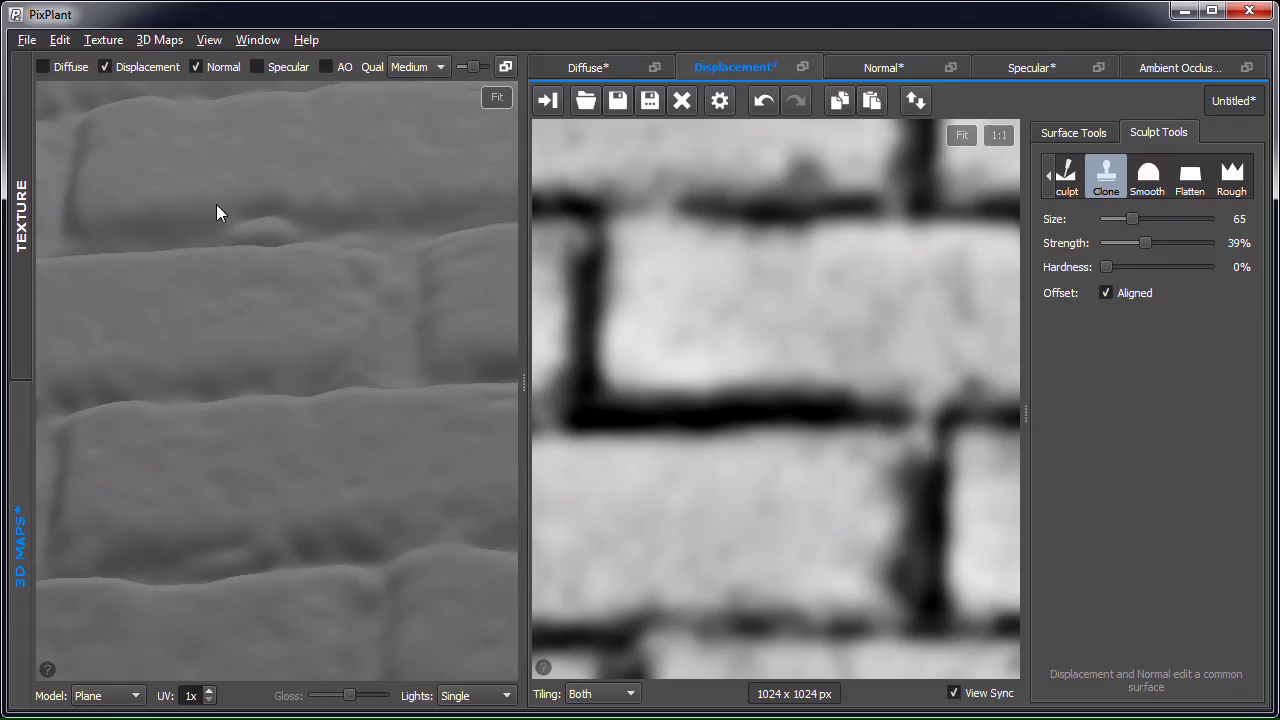
scroll(803, 360, down, 5)
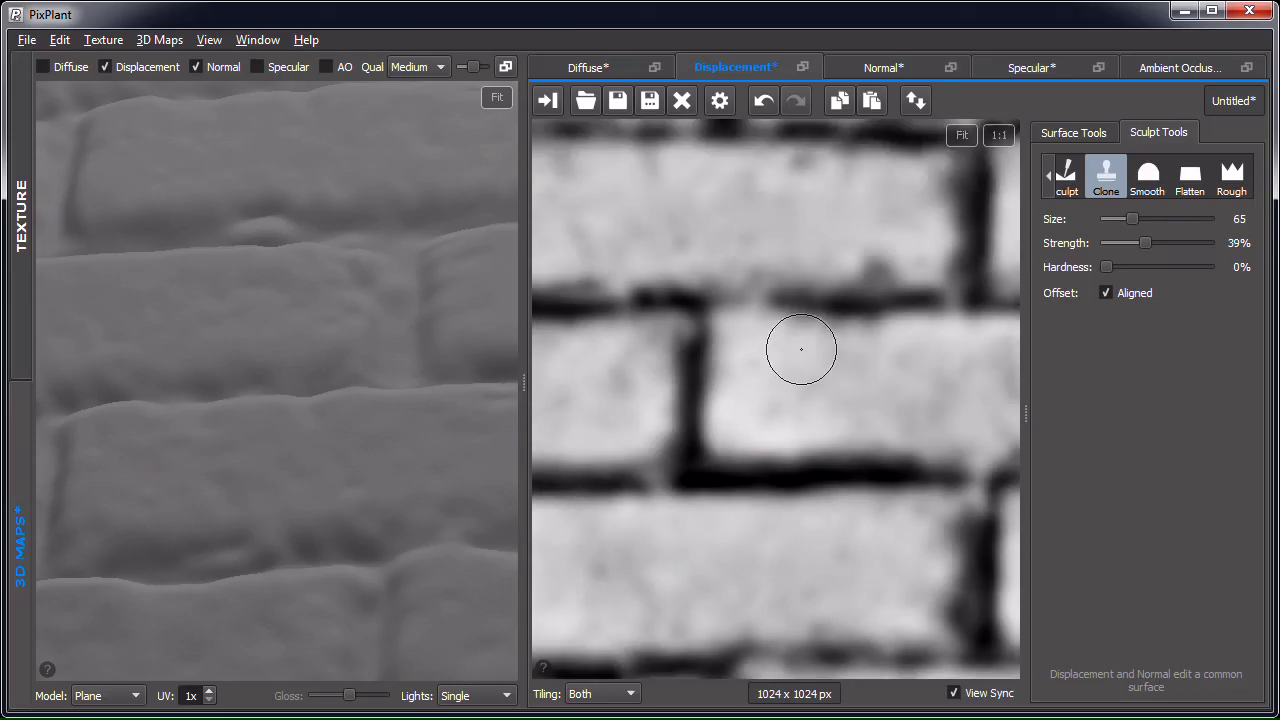
scroll(758, 288, up, 5)
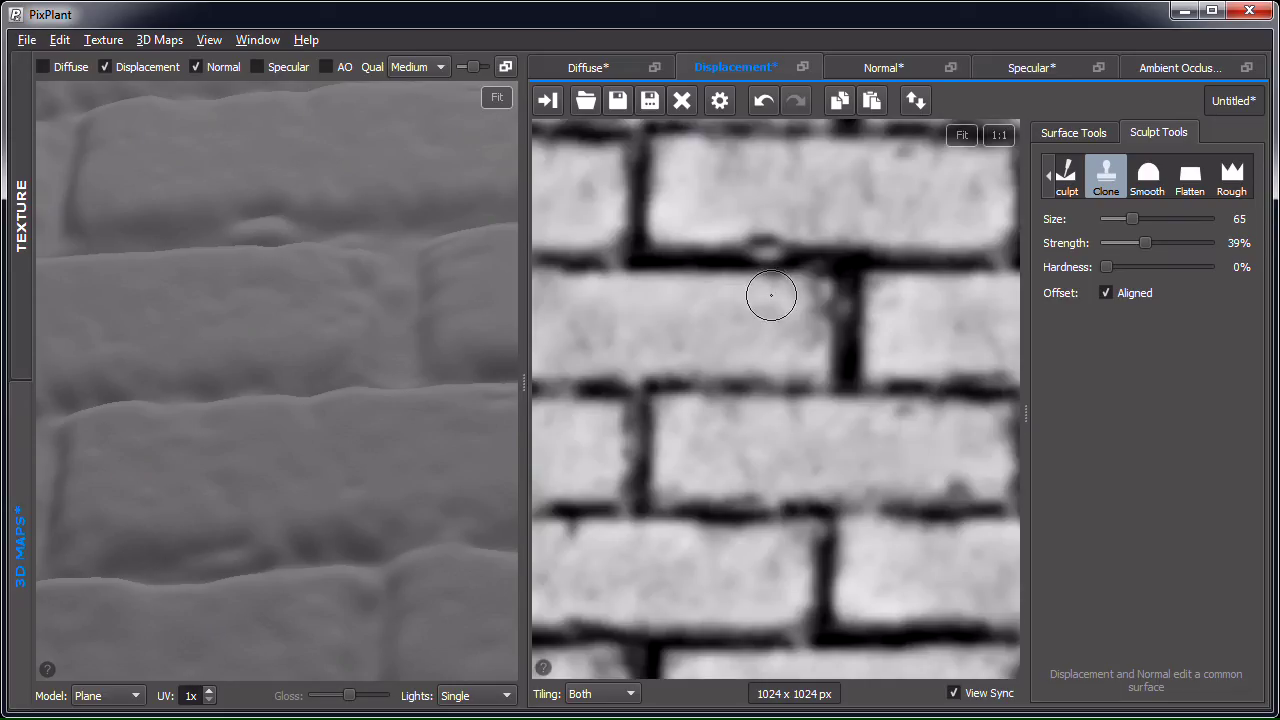
scroll(770, 430, down, 3)
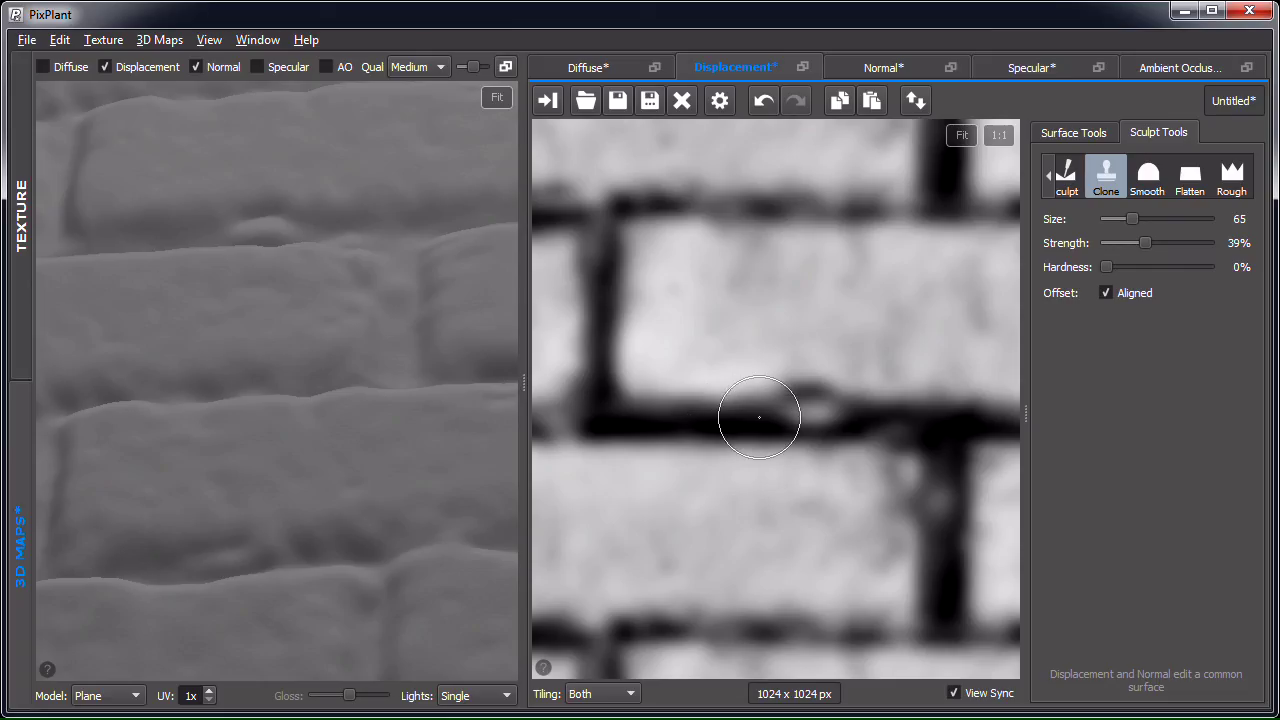
drag(757, 414, 854, 418)
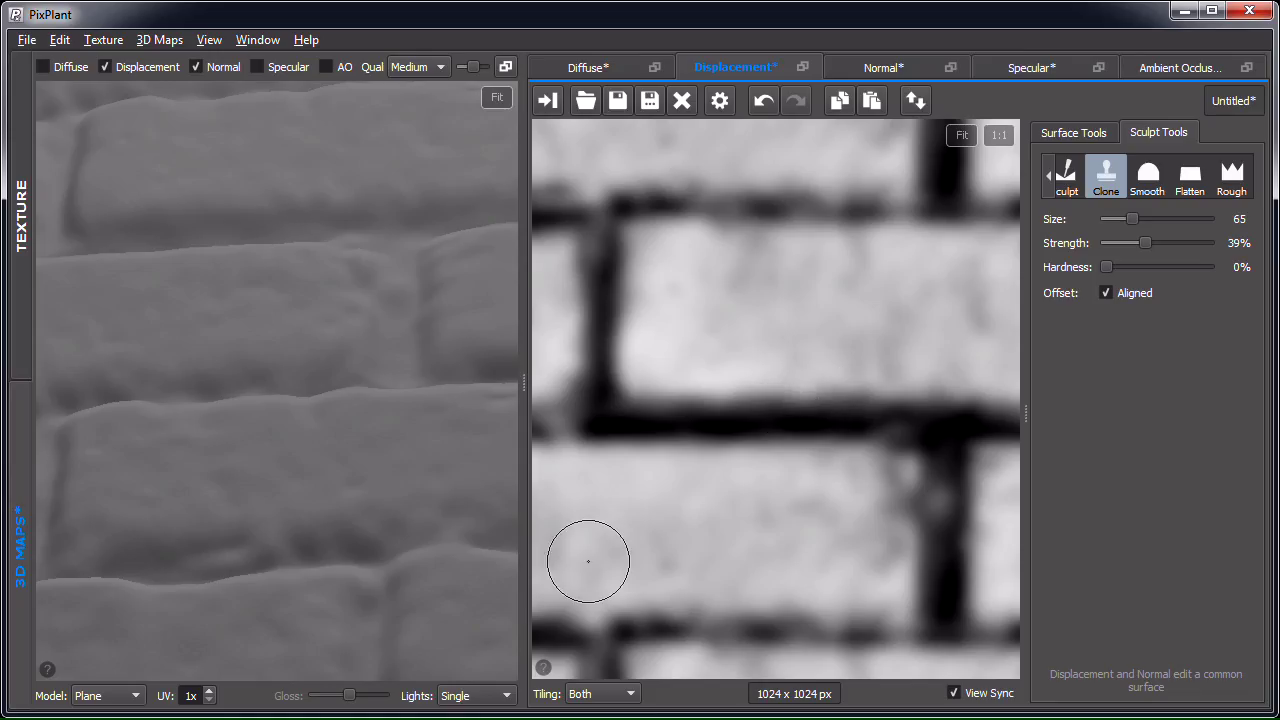
Step: Carve a horizontal groove across the middle of a brick with the Push brush at size 65 and strength 30%
scroll(663, 400, down, 2)
scroll(672, 400, down, 1)
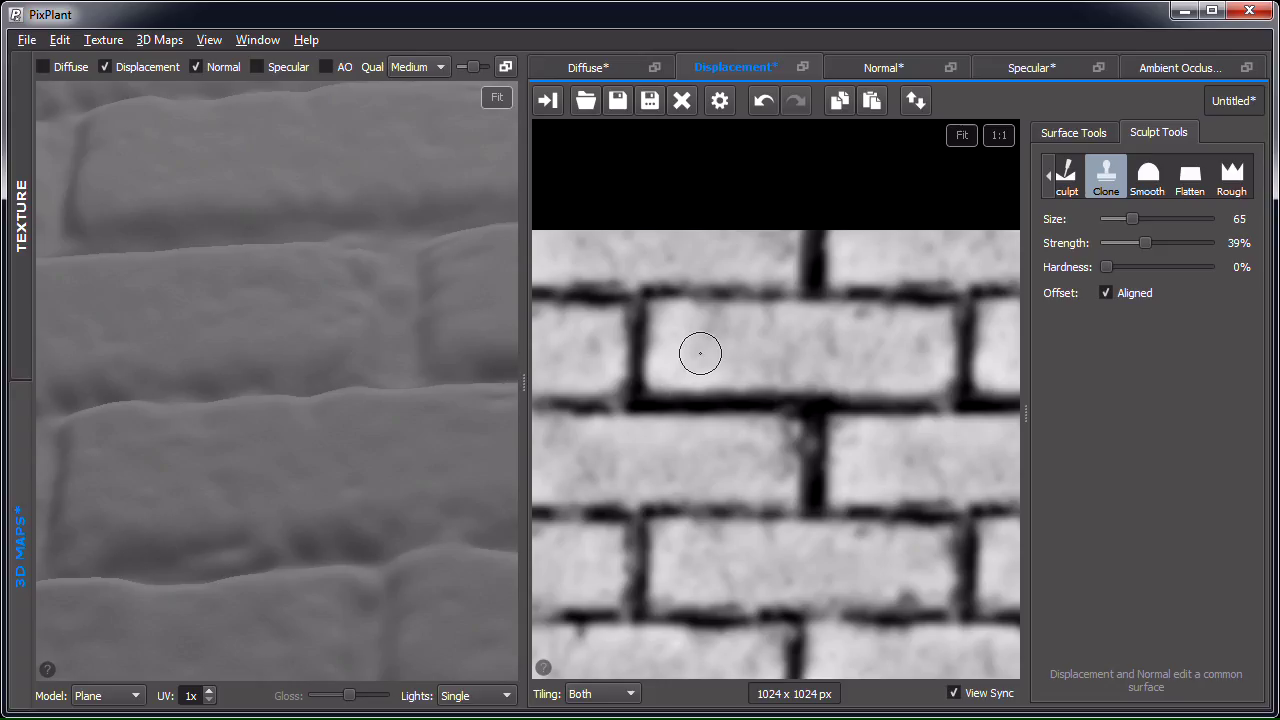
click(1049, 176)
click(1050, 180)
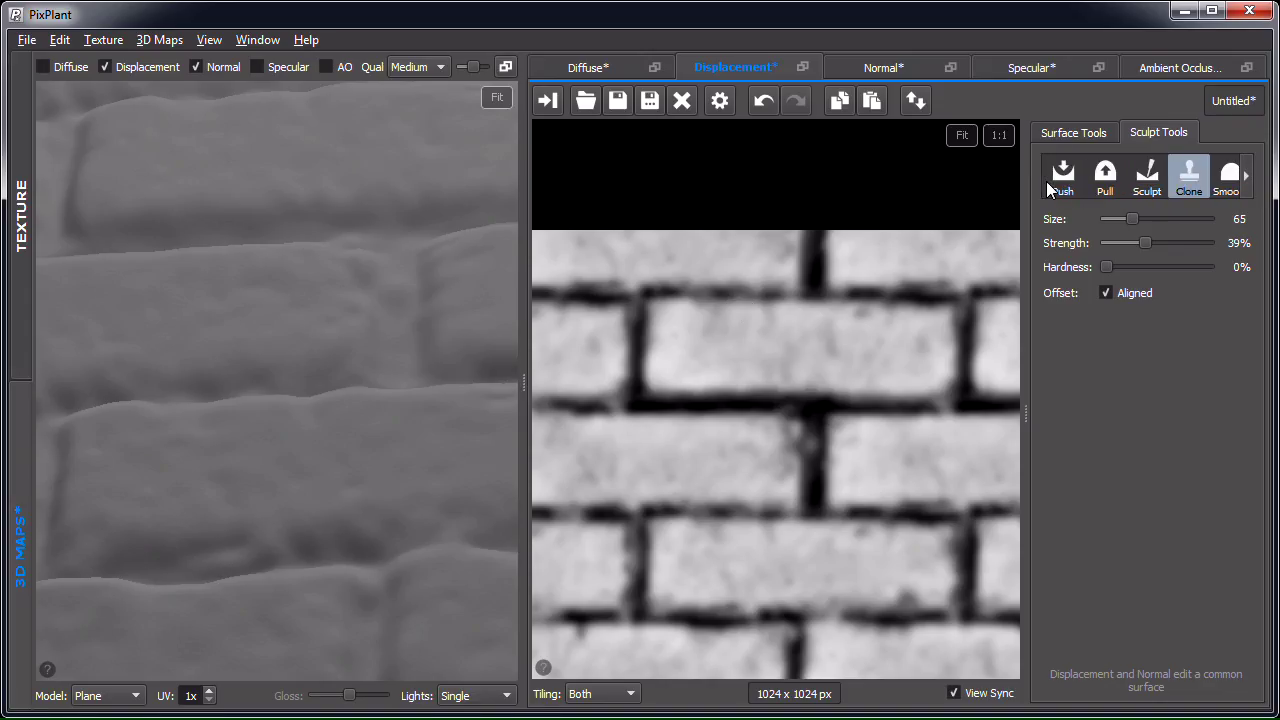
click(1050, 183)
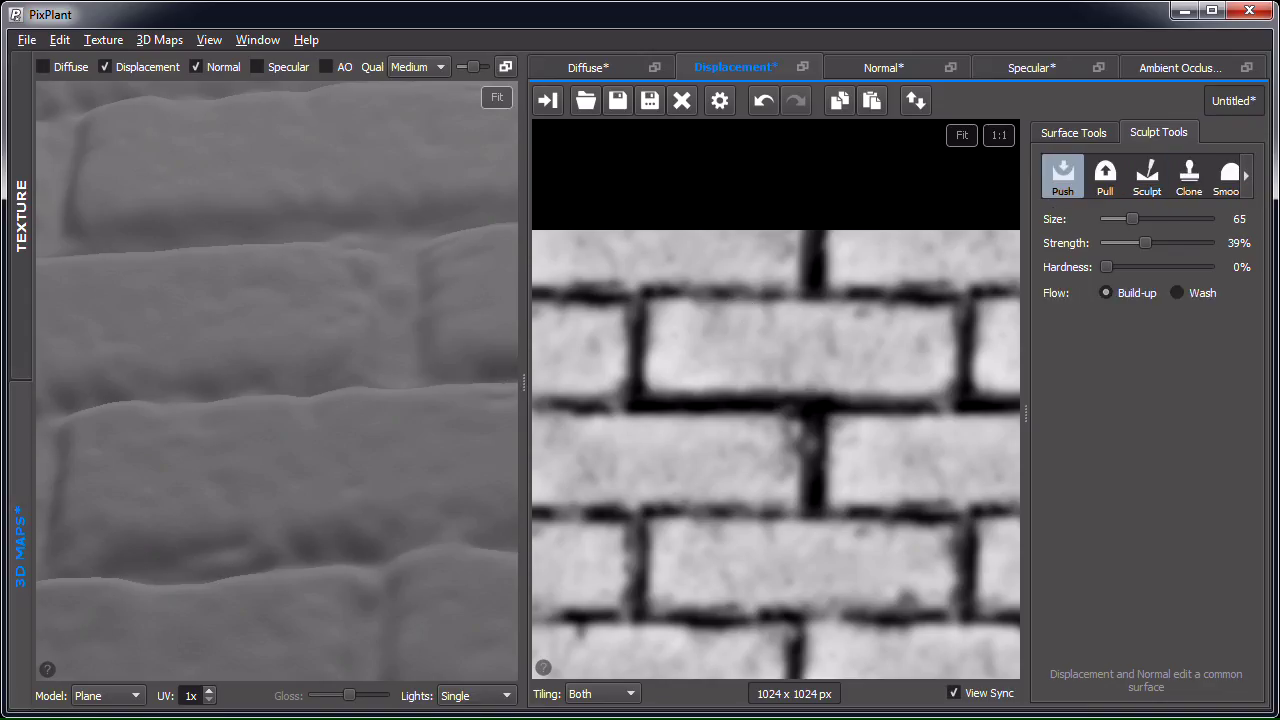
drag(311, 231, 380, 455)
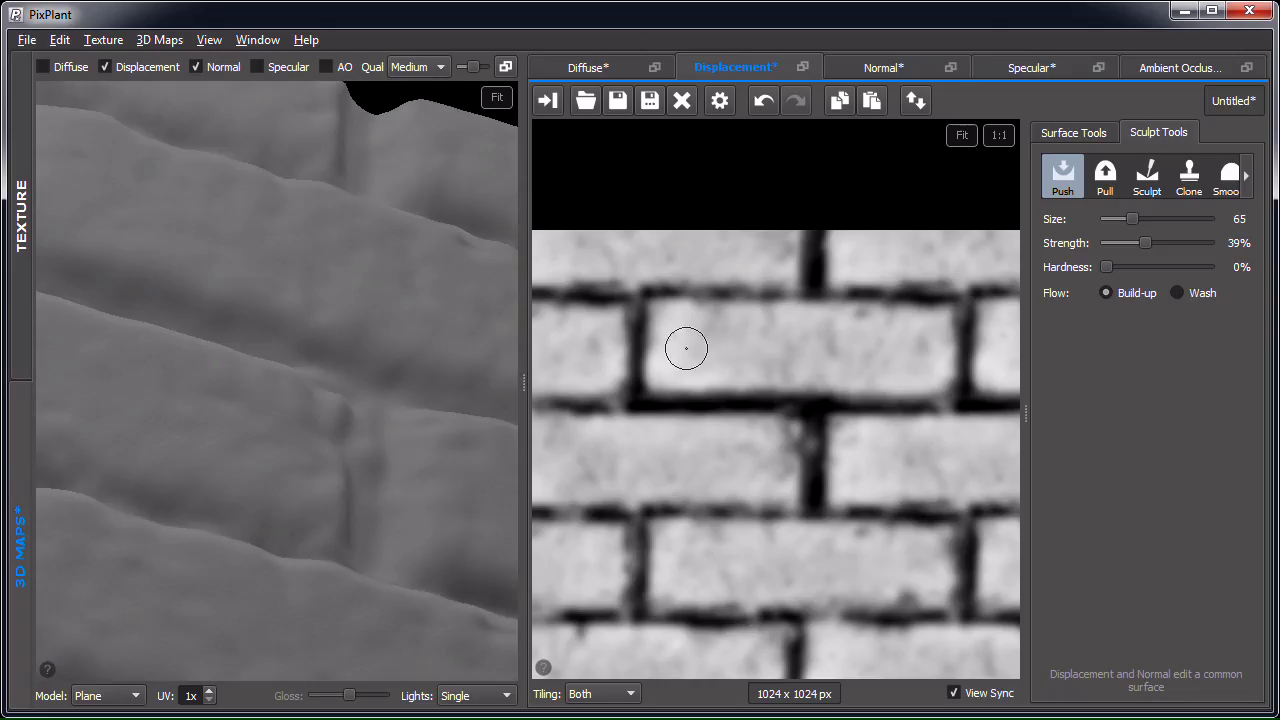
shift+scroll(714, 352, down, 3)
mouse_move(697, 349)
mouse_down()
mouse_move(877, 345)
mouse_move(701, 359)
mouse_move(849, 351)
mouse_up()
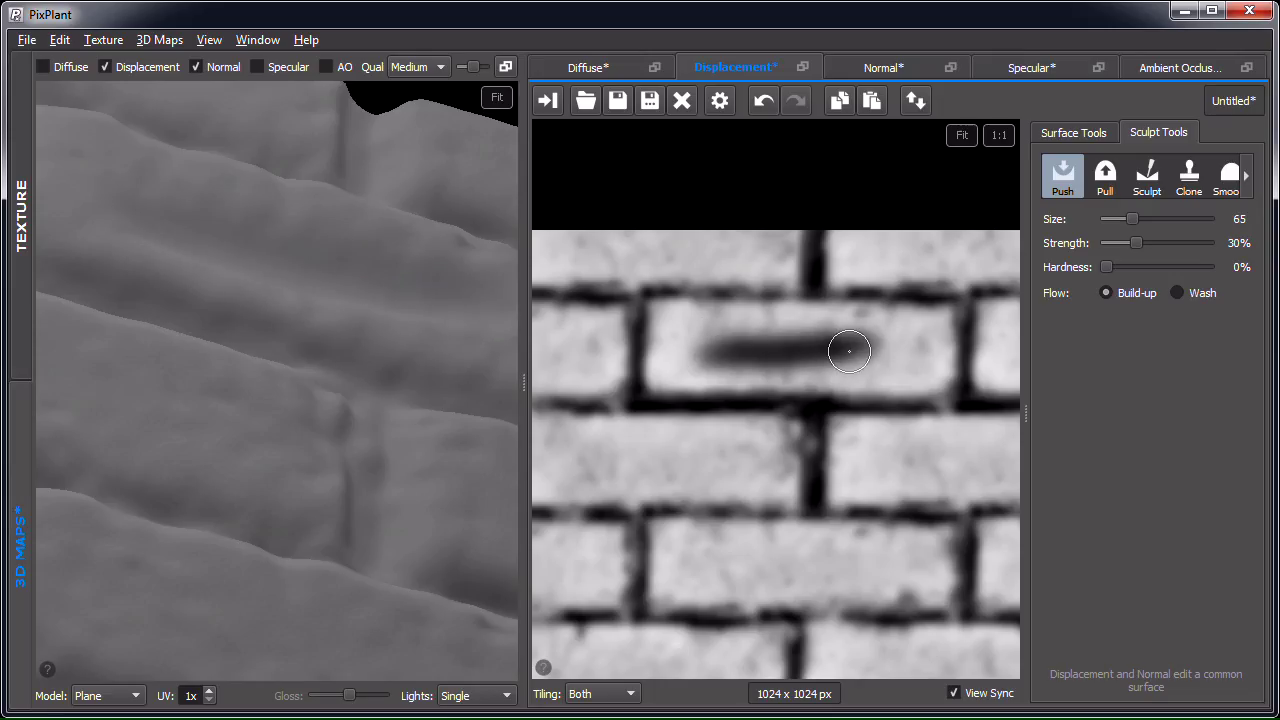
mouse_move(428, 368)
mouse_down()
mouse_move(432, 403)
mouse_move(444, 370)
mouse_move(407, 389)
mouse_move(409, 402)
mouse_move(420, 405)
mouse_move(424, 383)
mouse_up()
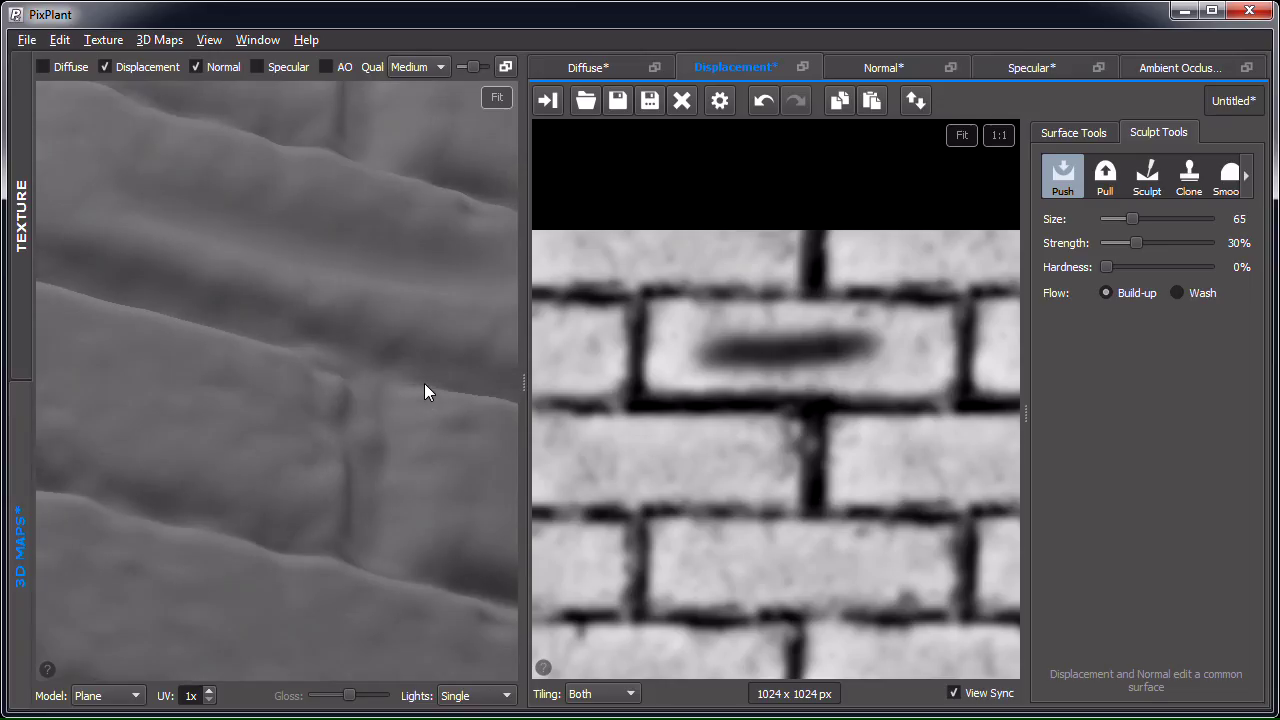
Step: Raise part of the mortar joint below the grooved brick to brick height with the Pull brush
click(1106, 180)
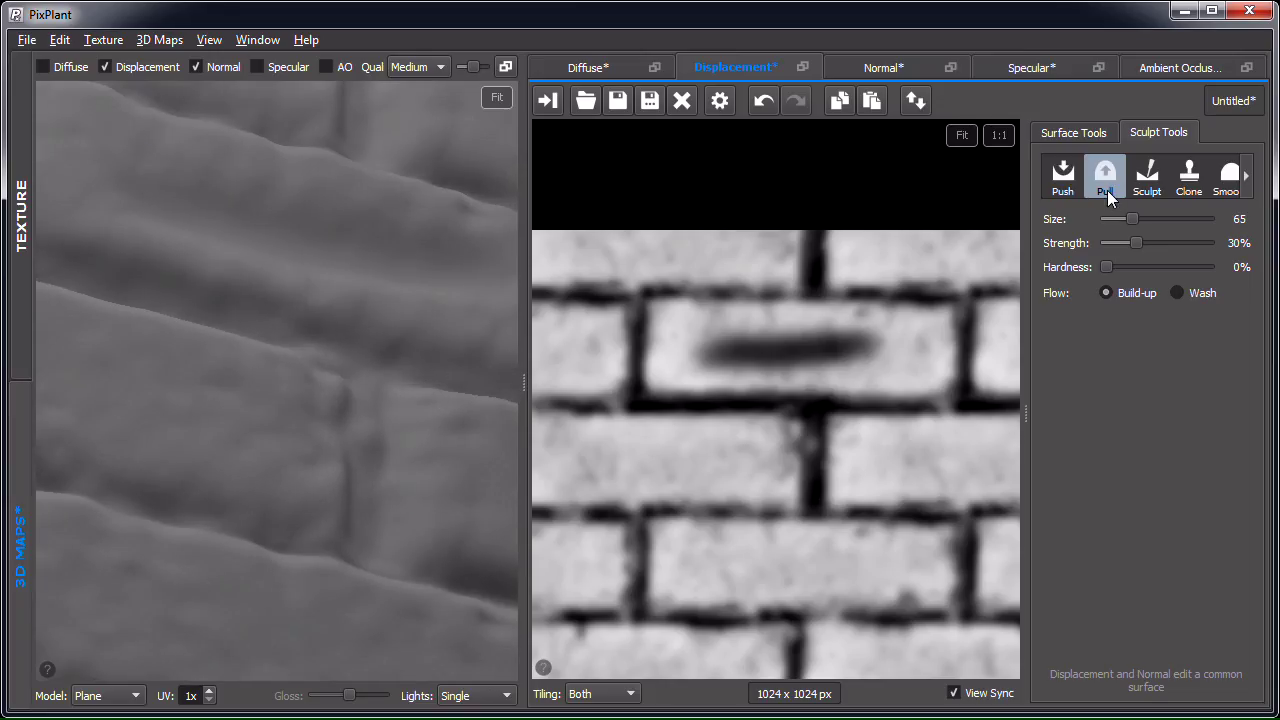
mouse_move(795, 410)
mouse_down()
mouse_move(735, 423)
mouse_move(666, 402)
mouse_move(773, 404)
mouse_move(726, 403)
mouse_up()
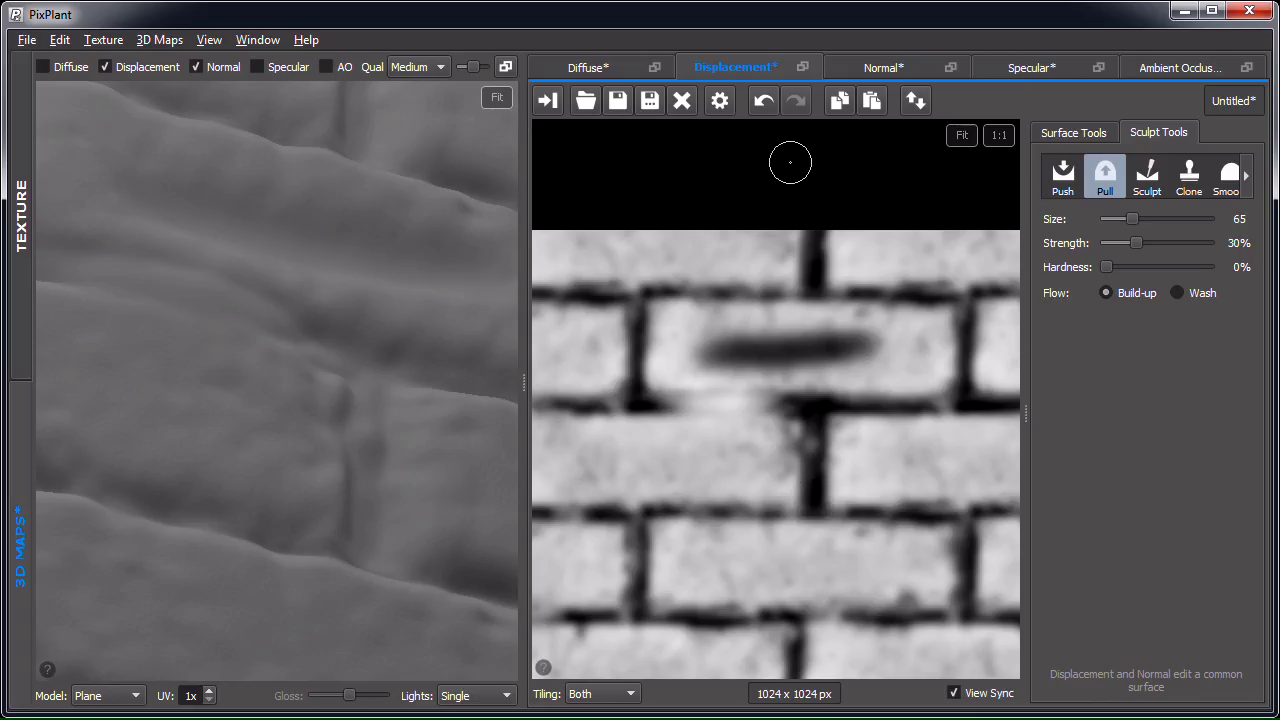
Step: Undo the mortar raising and the groove carving on the displacement map
click(763, 101)
click(765, 101)
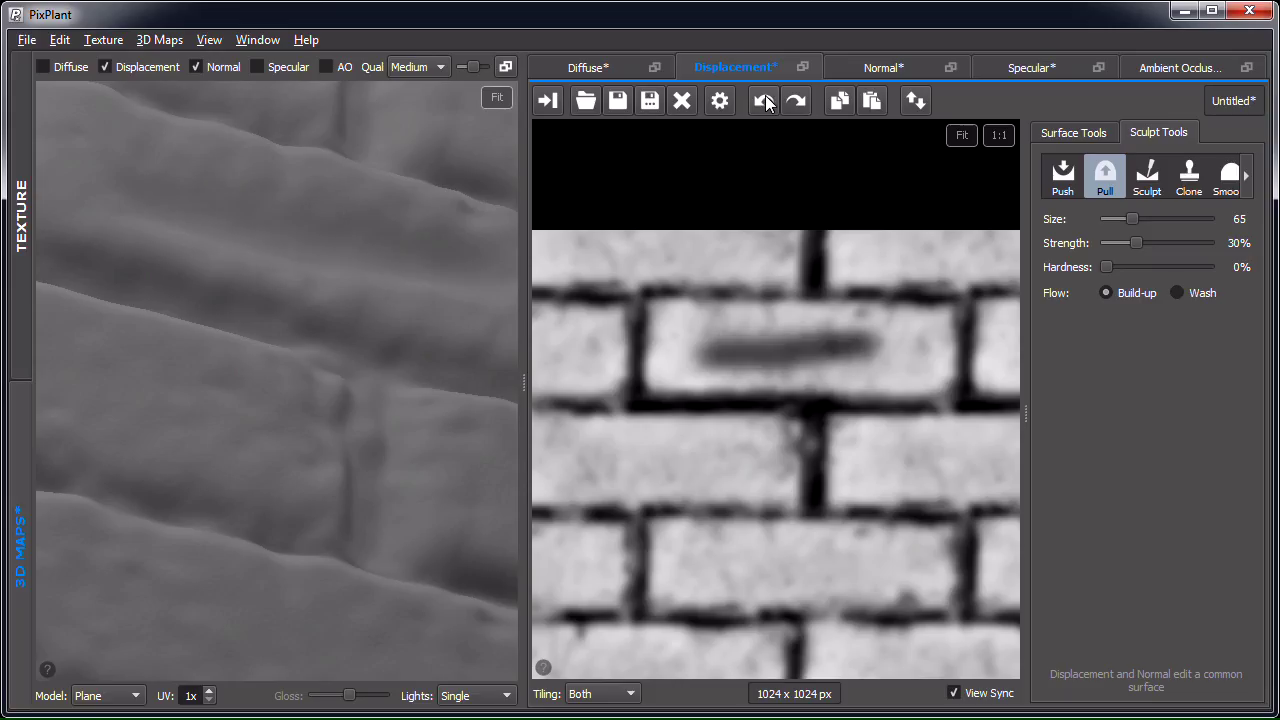
click(765, 101)
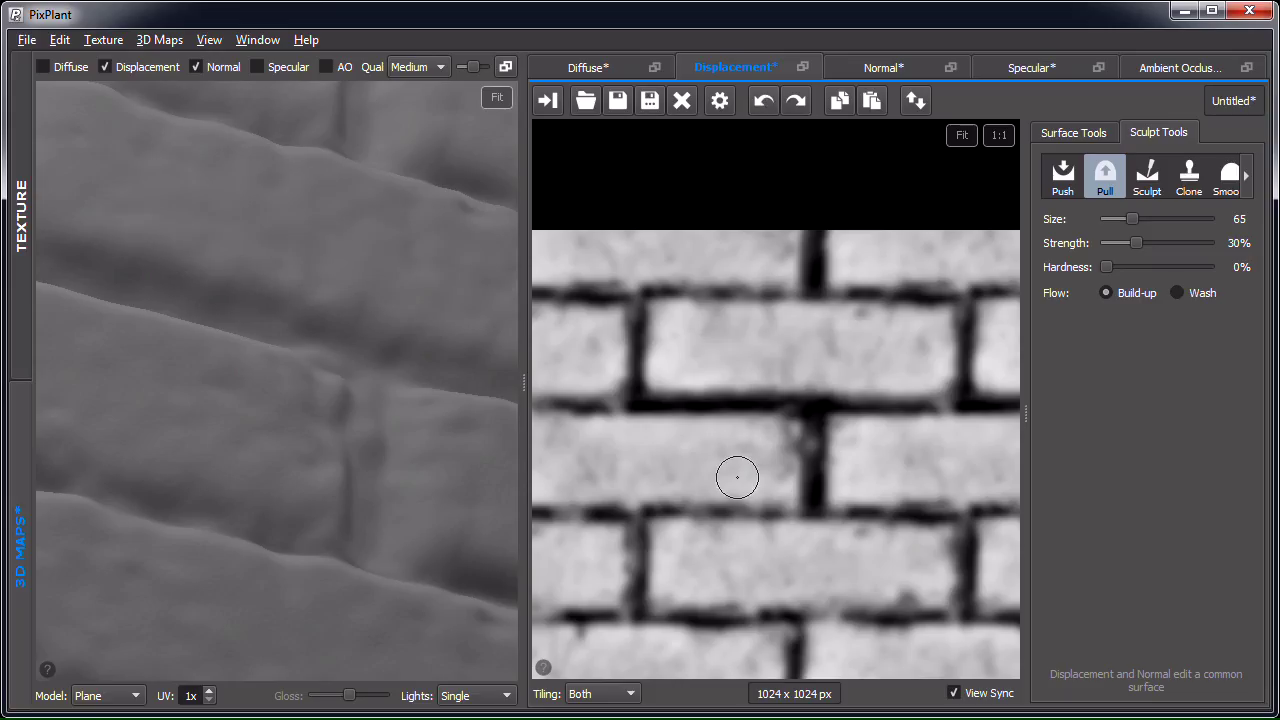
drag(459, 363, 363, 409)
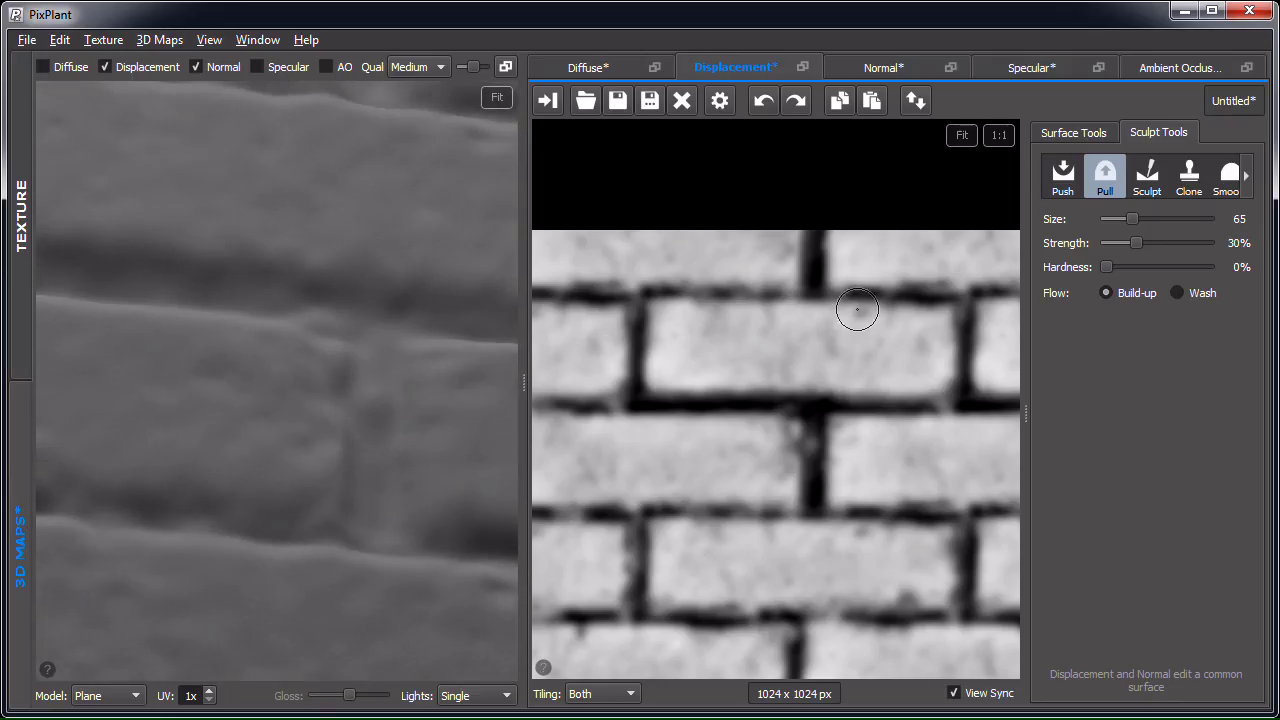
Step: Open the normal map and examine the whole tile, including the small dent near the upper edge of a middle-row brick
click(880, 68)
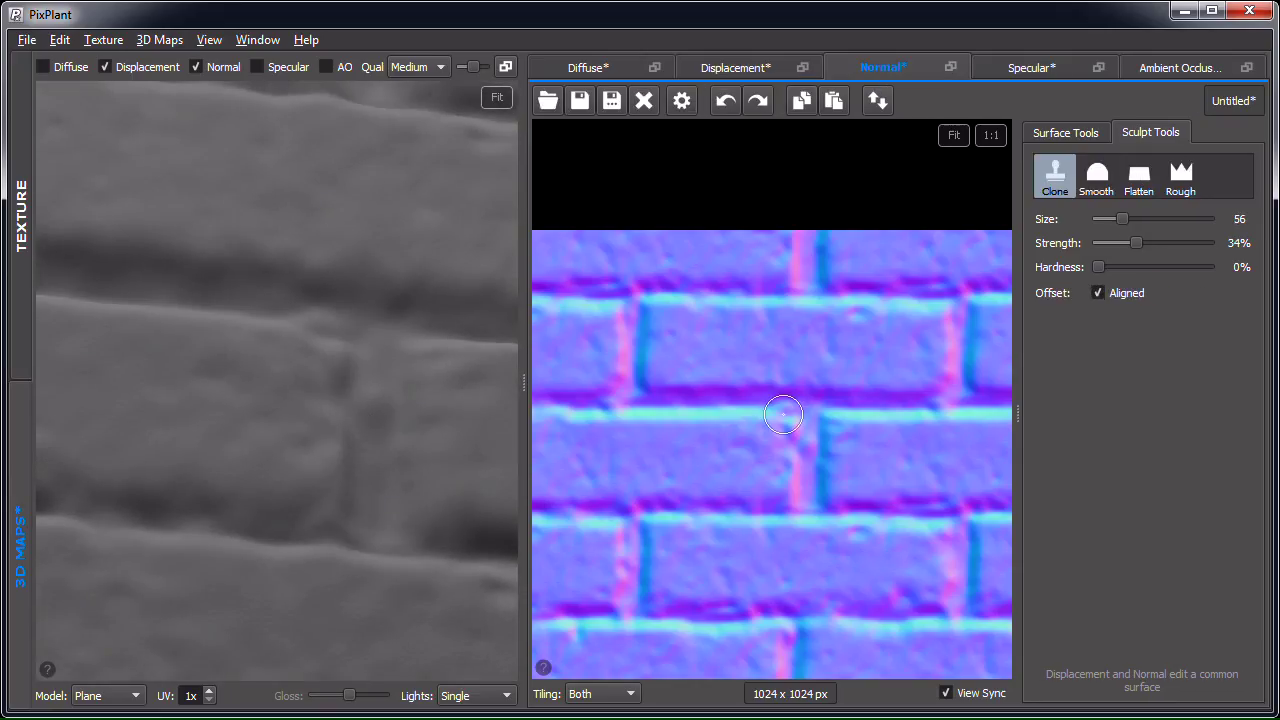
click(953, 135)
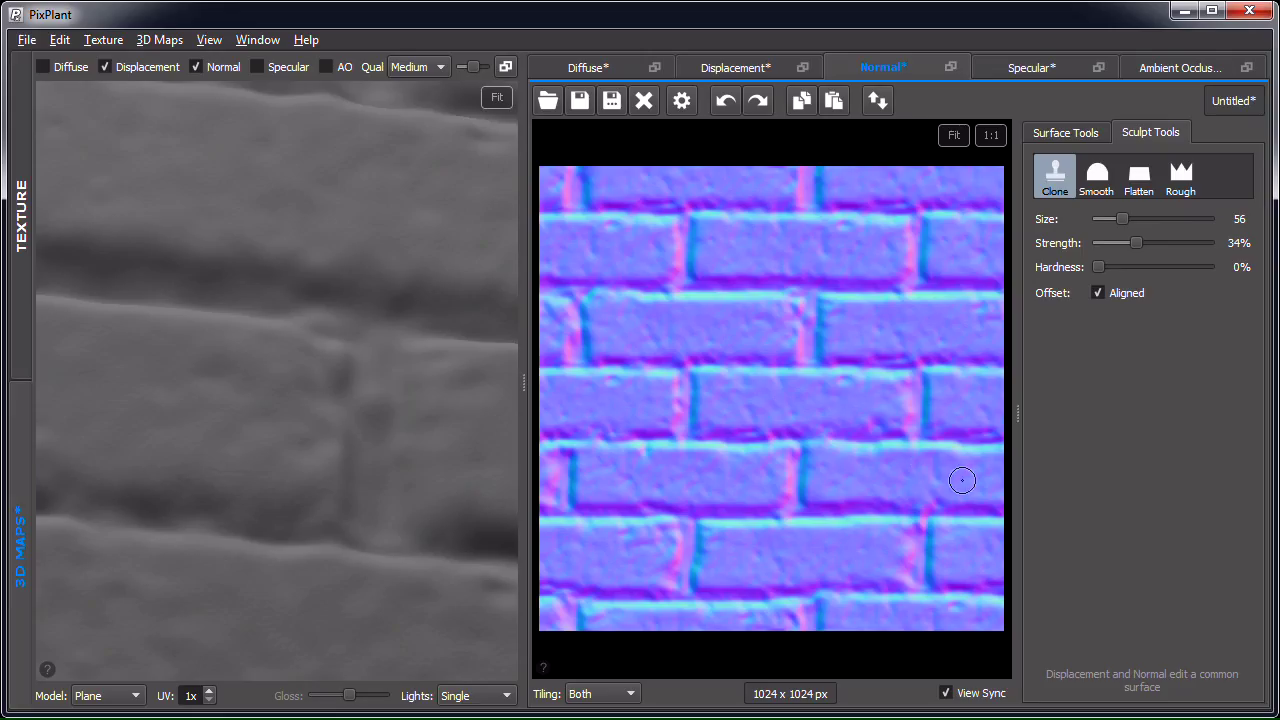
scroll(476, 405, down, 4)
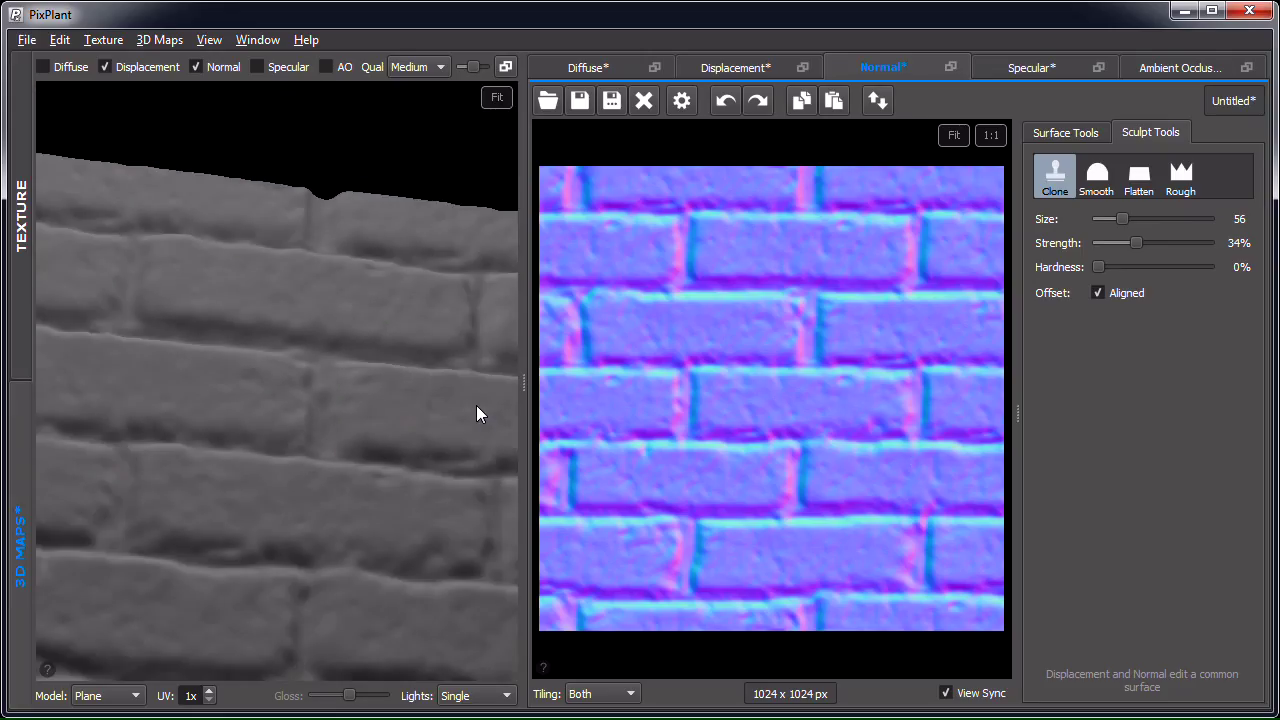
drag(454, 546, 334, 428)
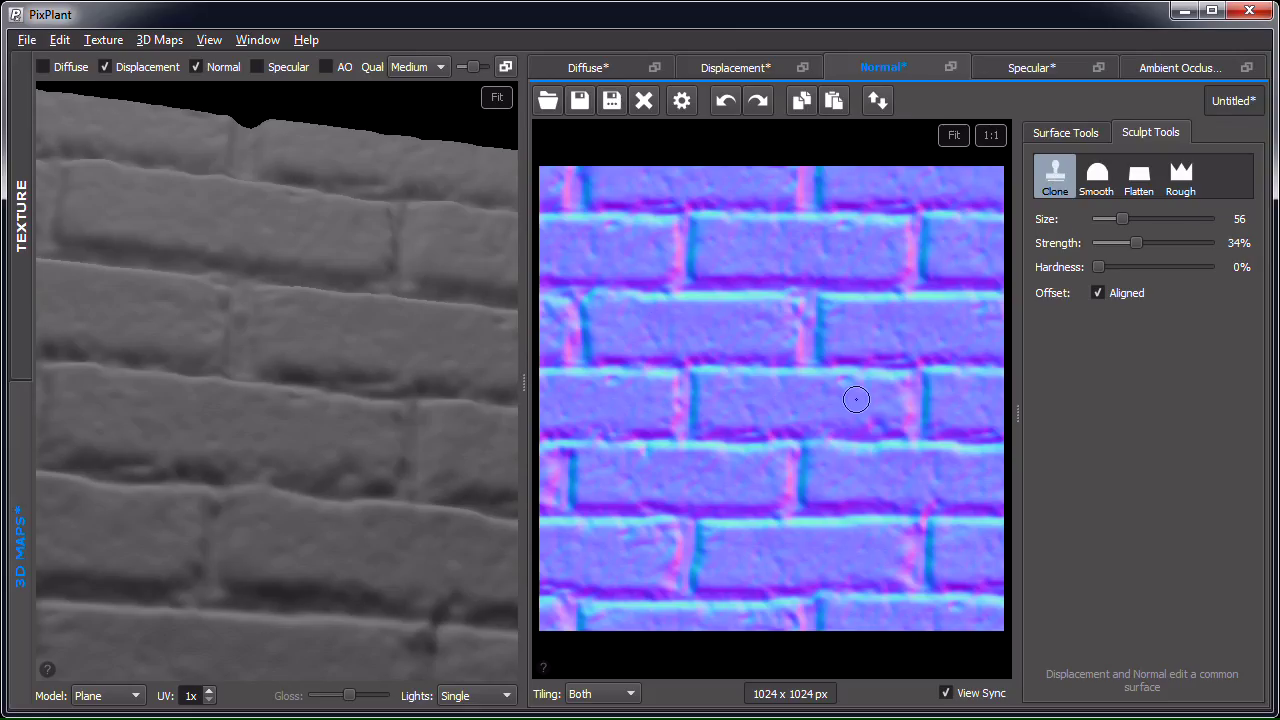
scroll(852, 396, up, 2)
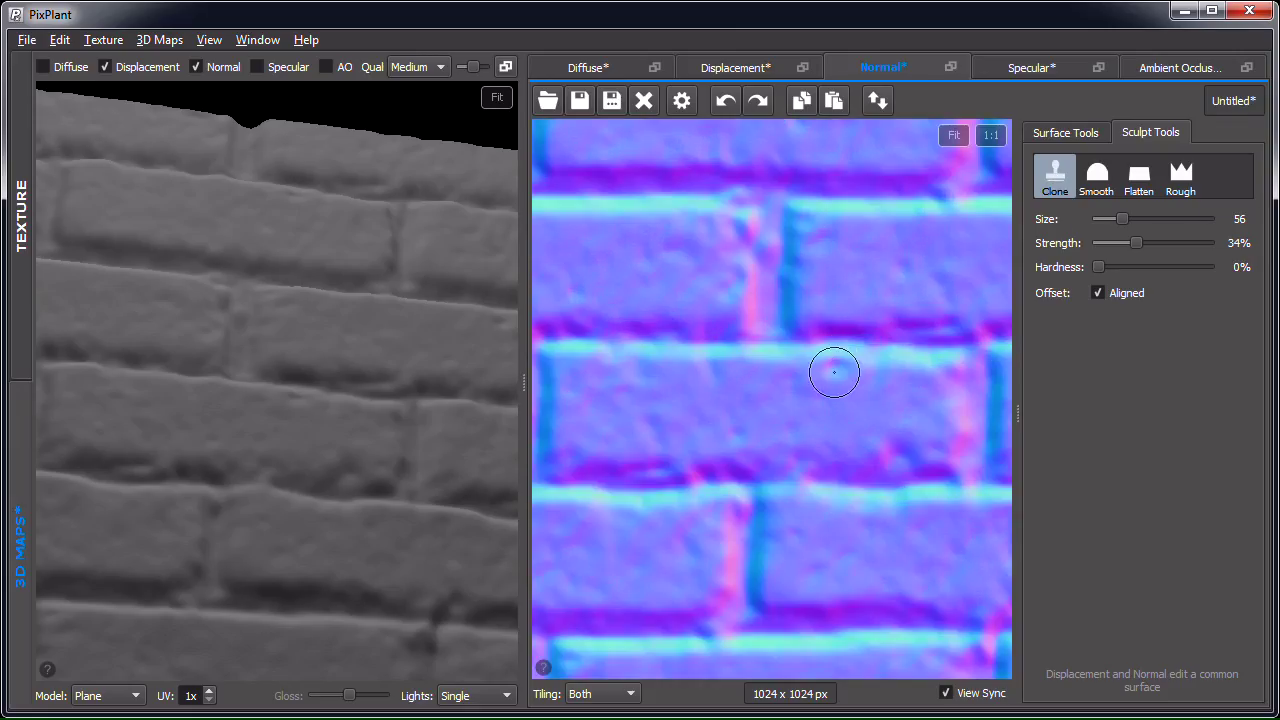
scroll(837, 378, up, 1)
middle_drag(837, 380, 847, 527)
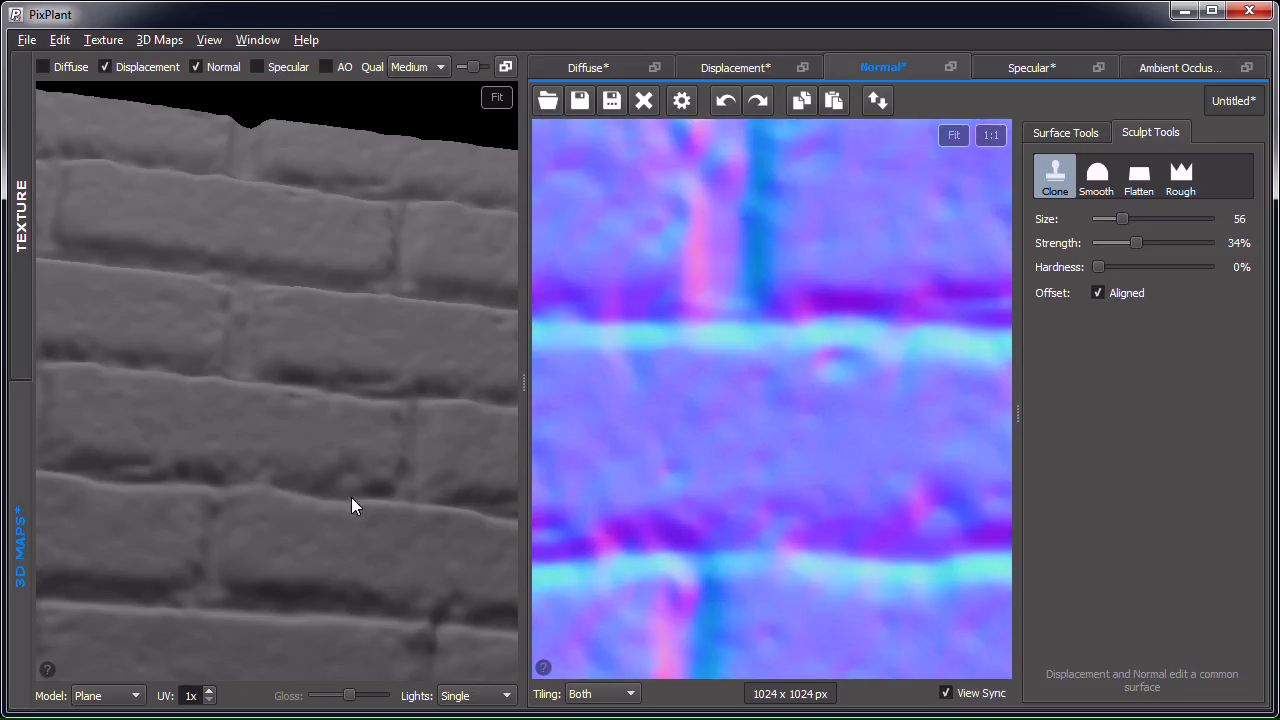
Step: Examine the brick wall's relief in the 3D preview from several distances, viewing angles and light directions
scroll(353, 495, down, 4)
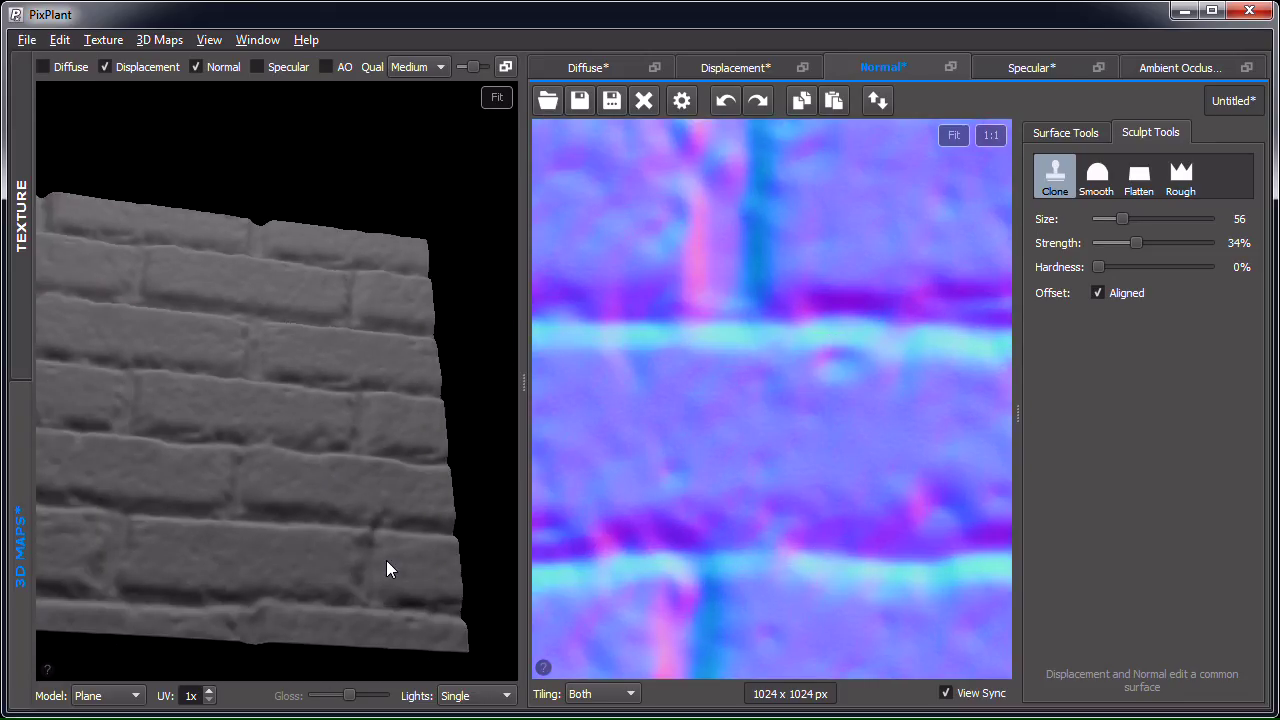
scroll(803, 442, down, 3)
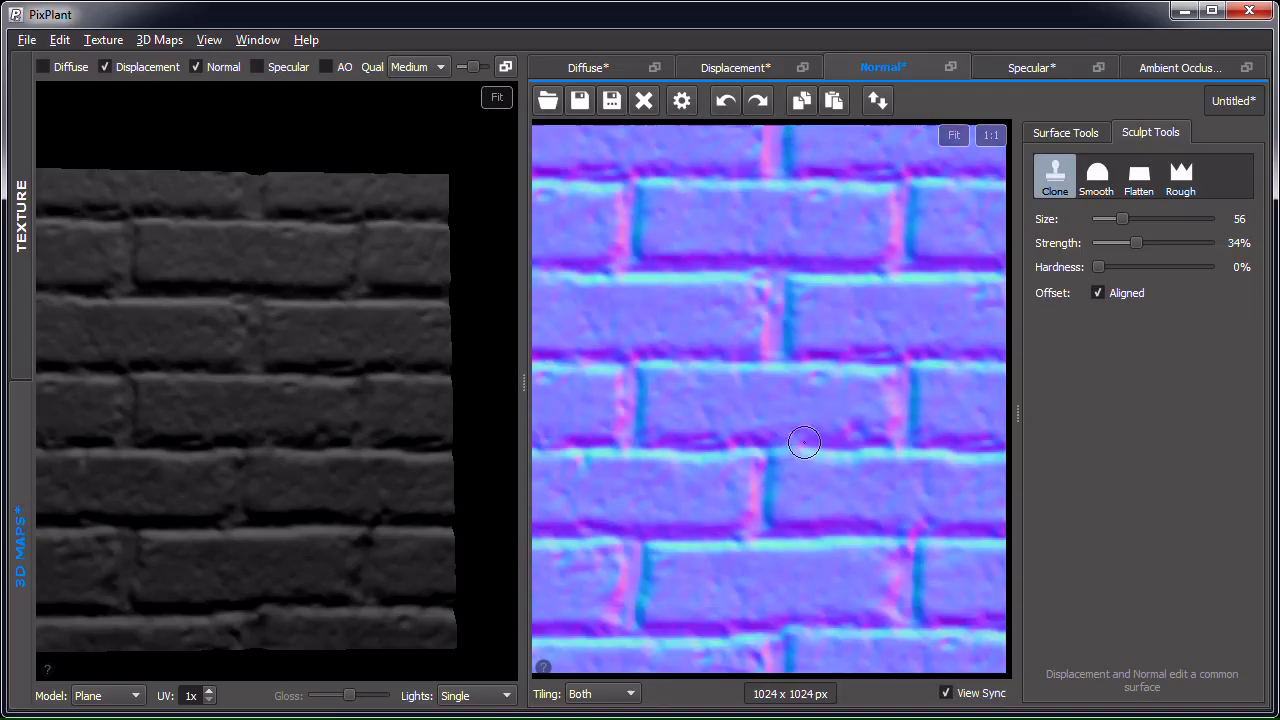
scroll(804, 442, down, 2)
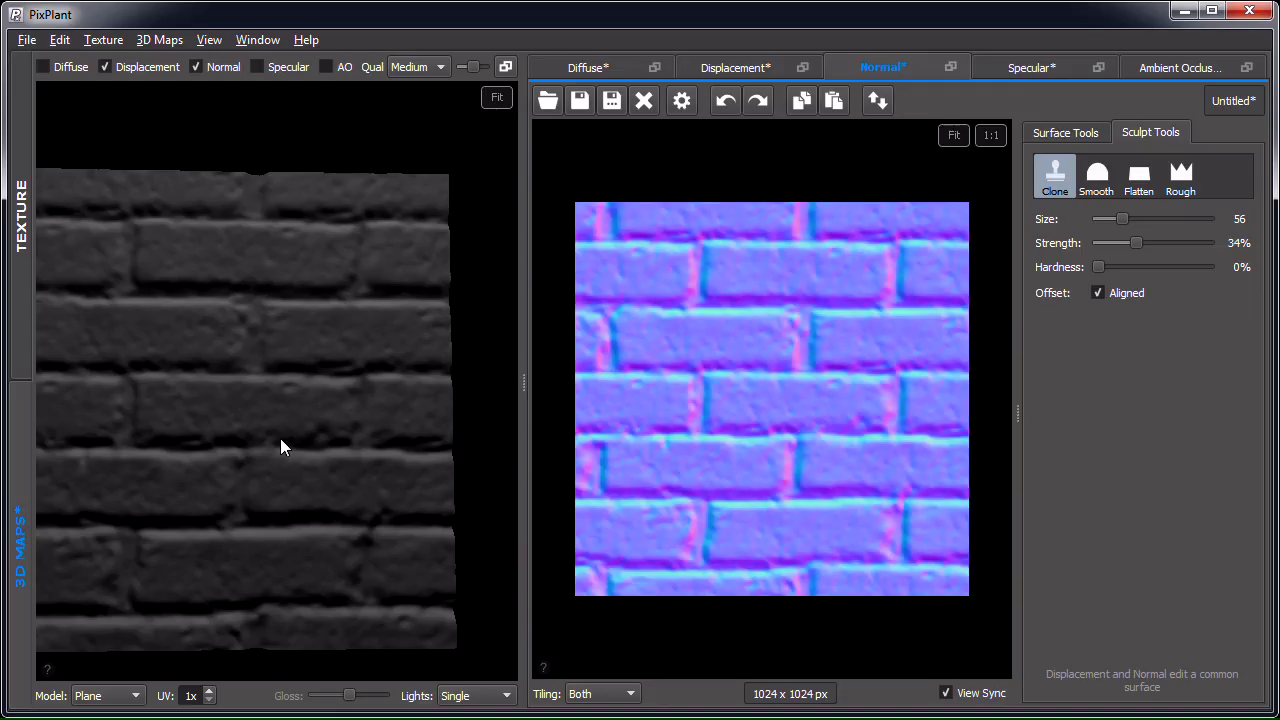
scroll(281, 446, up, 3)
drag(289, 378, 280, 314)
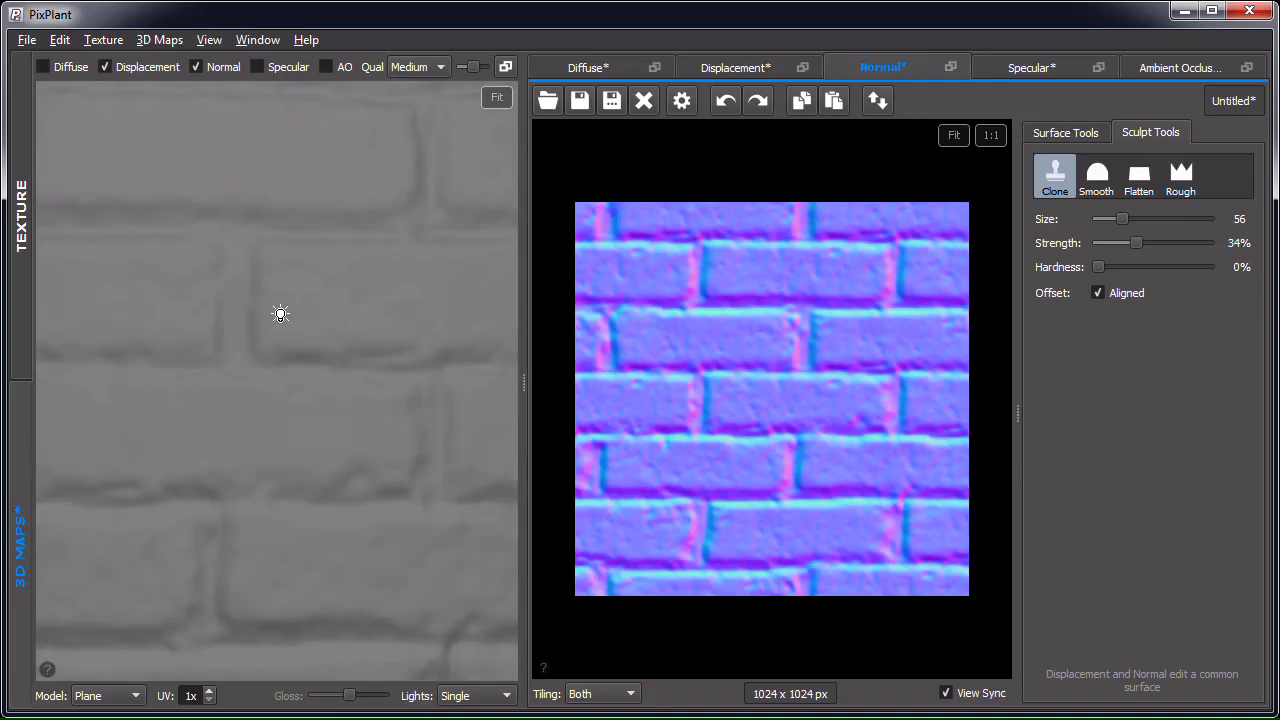
mouse_move(294, 466)
mouse_down()
mouse_move(296, 363)
mouse_move(309, 434)
mouse_up()
scroll(312, 440, up, 3)
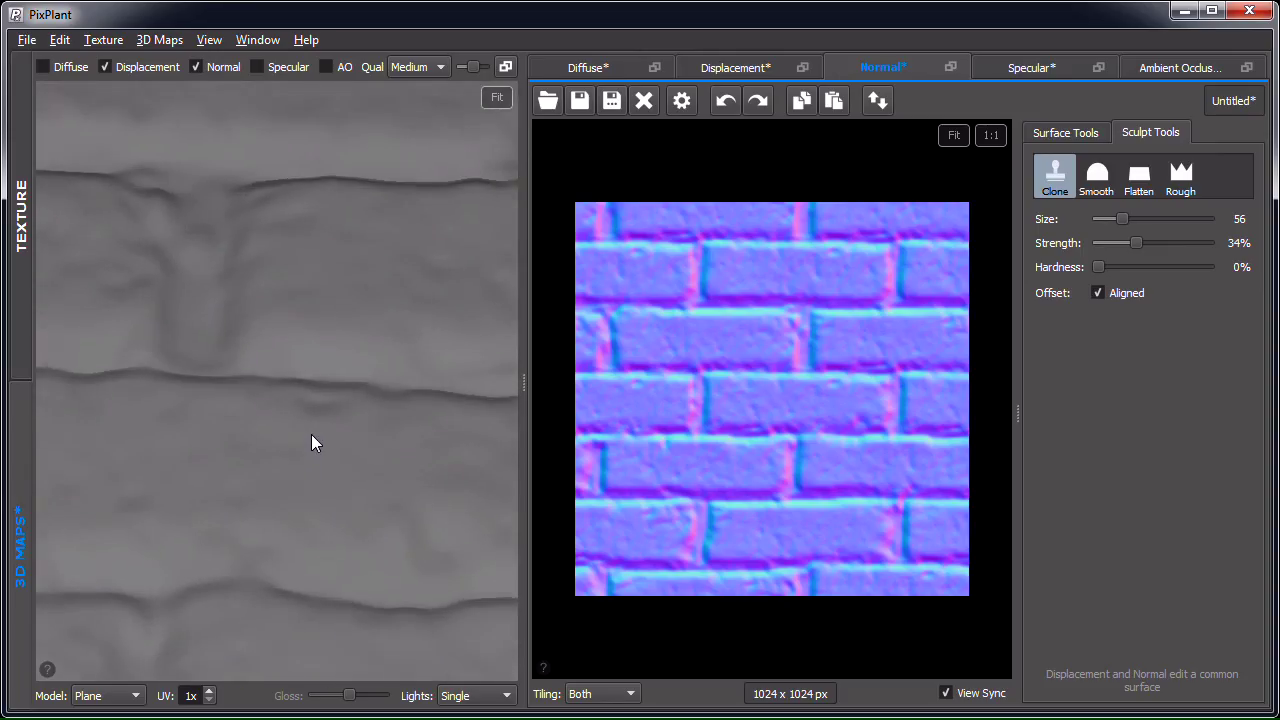
drag(388, 438, 390, 400)
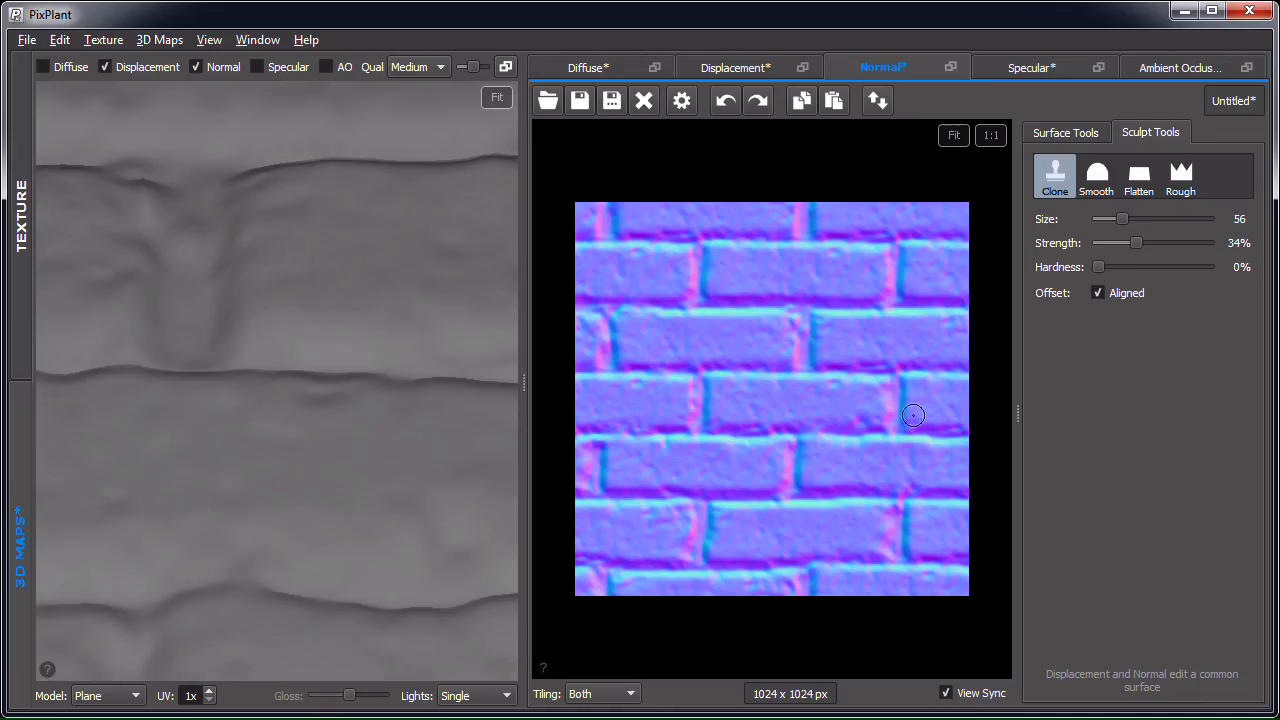
Step: Clone clean brick surface over the small dent near the brick's upper edge on the normal map, using size 56 and strength 34%
scroll(851, 383, up, 6)
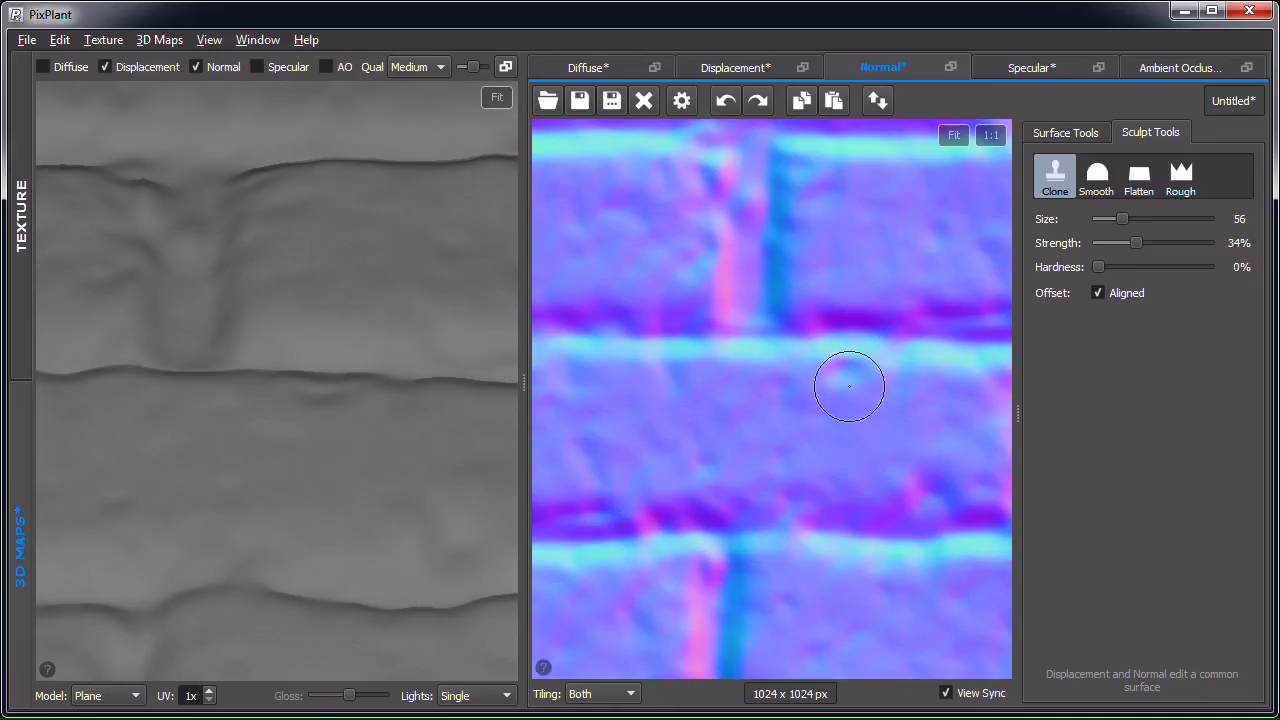
alt+click(741, 421)
drag(791, 403, 842, 386)
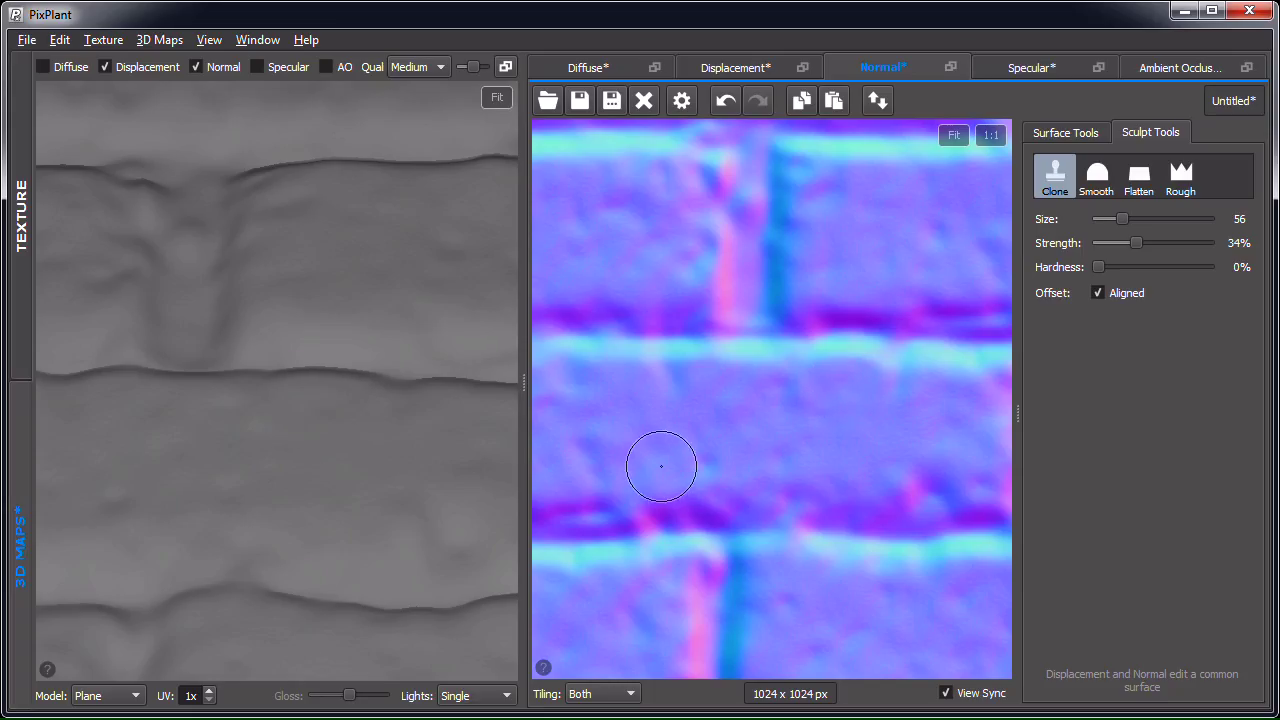
scroll(424, 477, down, 4)
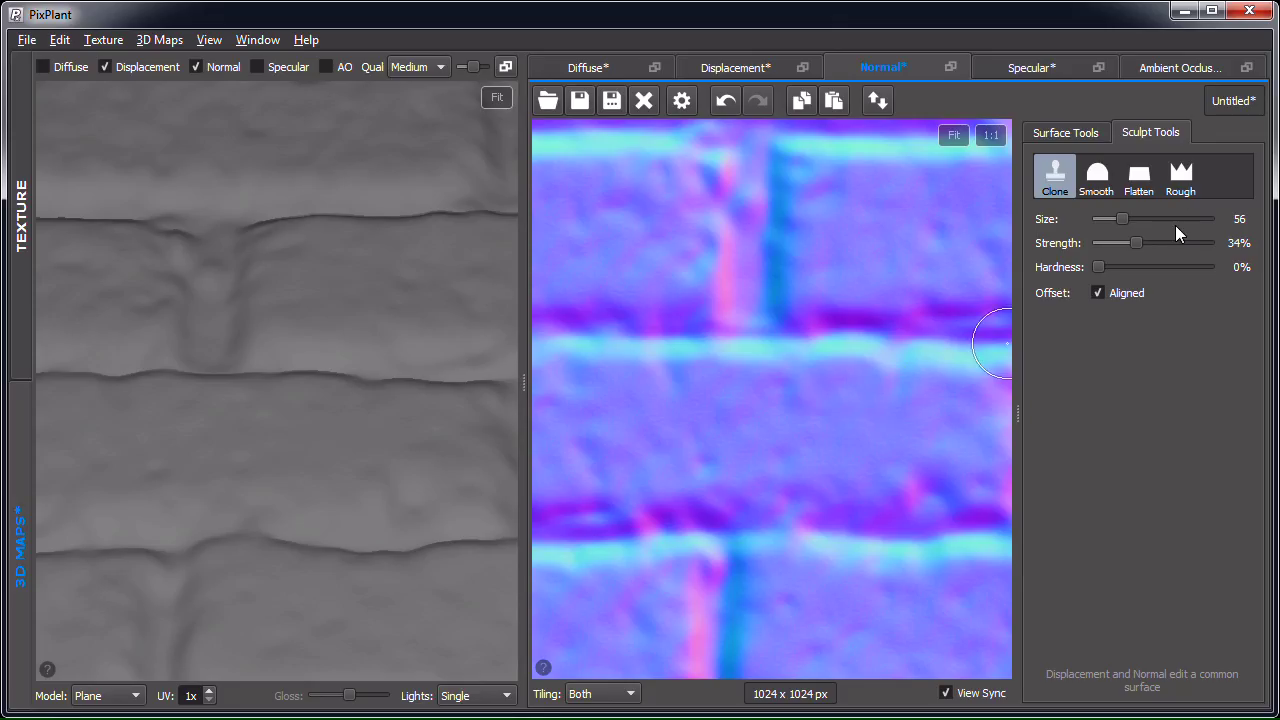
Step: Roughen a patch in the middle of a brick with the Rough brush at size 57 and strength 30%
click(1180, 183)
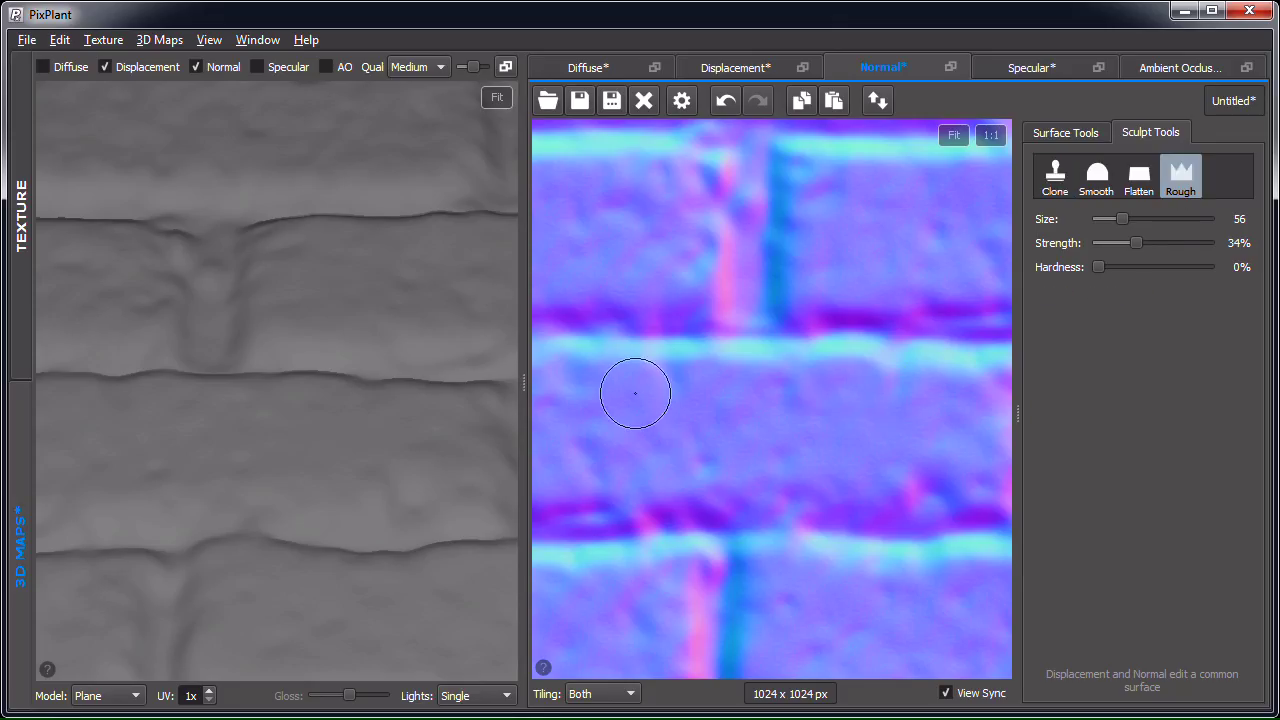
scroll(772, 445, up, 1)
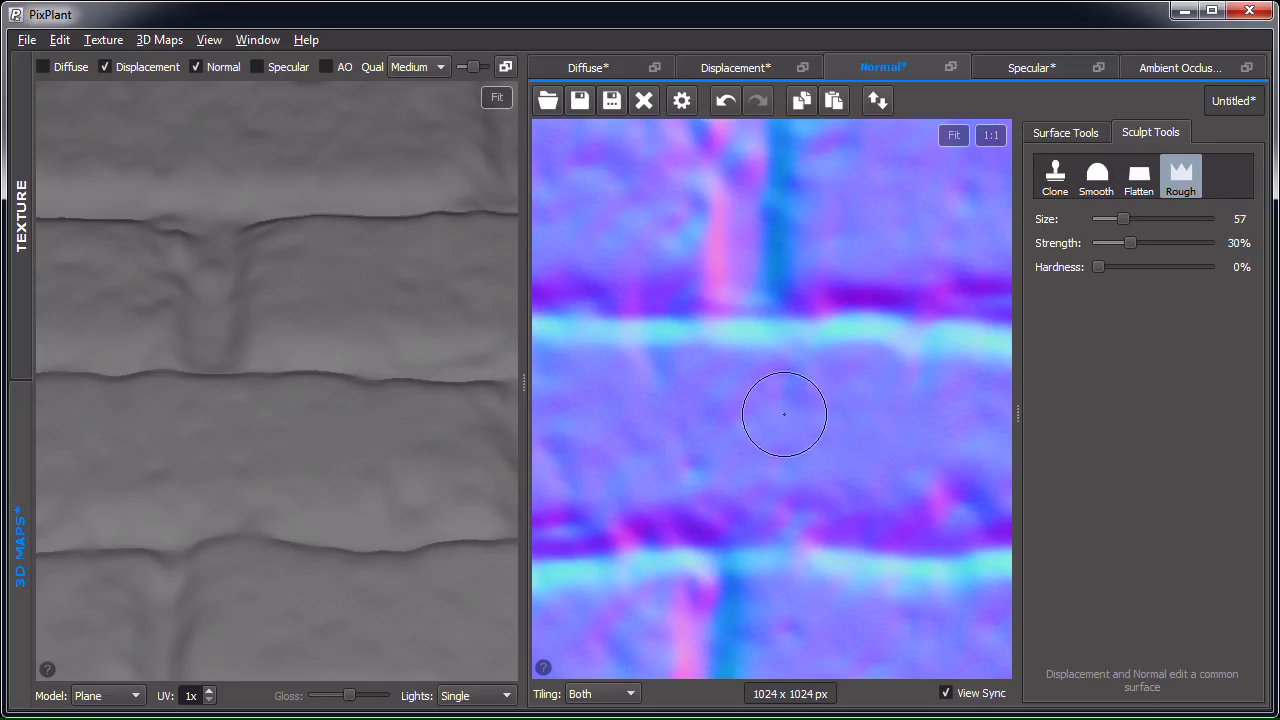
scroll(729, 400, down, 3)
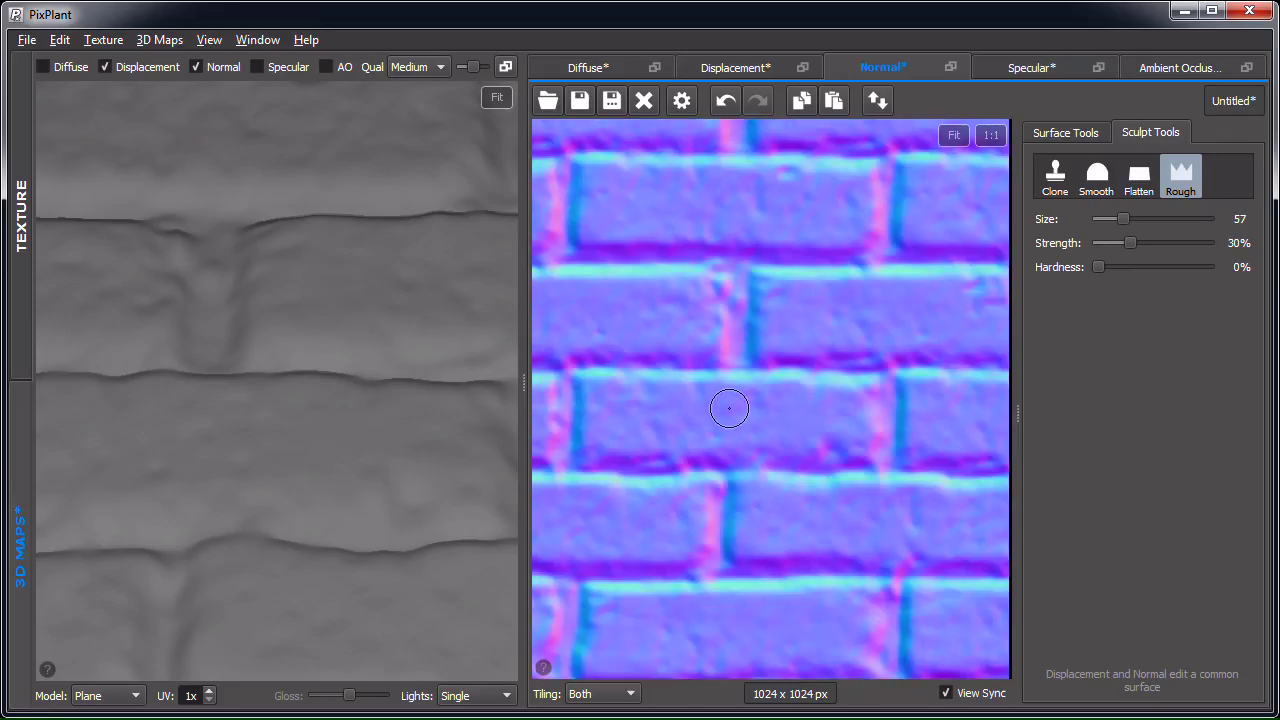
scroll(231, 420, down, 1)
scroll(257, 430, down, 2)
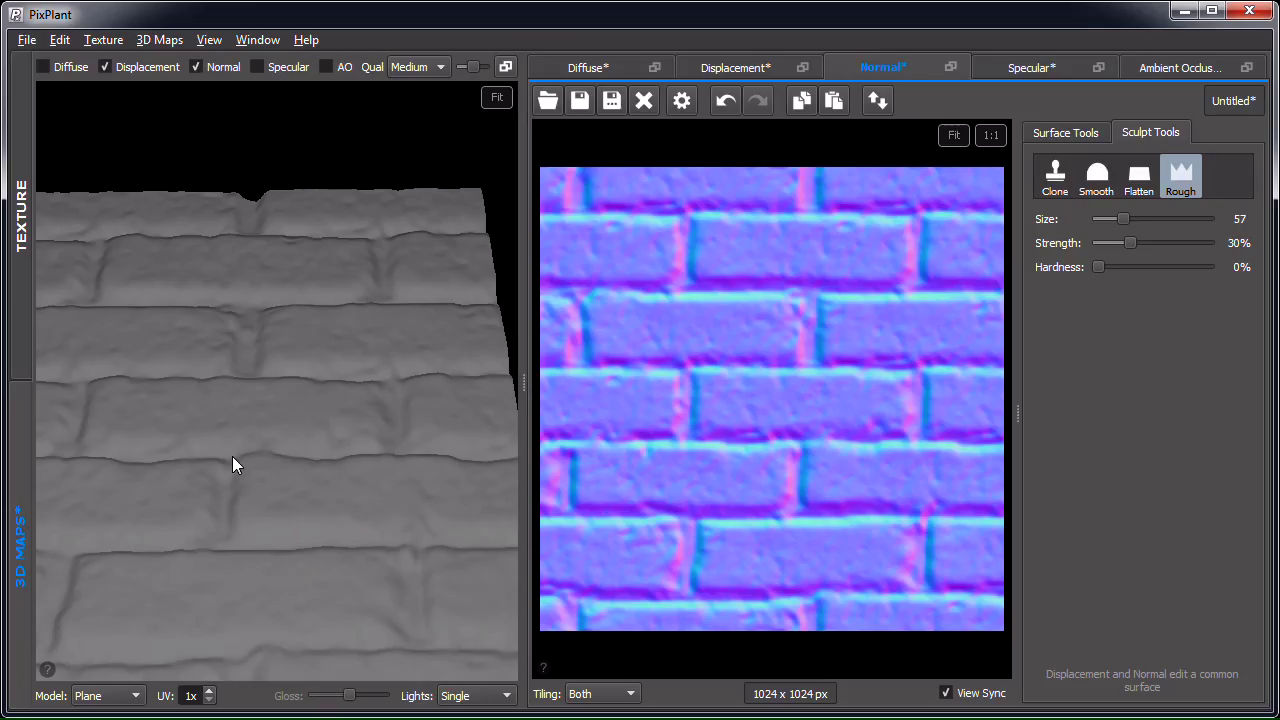
mouse_move(232, 456)
mouse_down()
mouse_move(254, 500)
mouse_move(362, 430)
mouse_up()
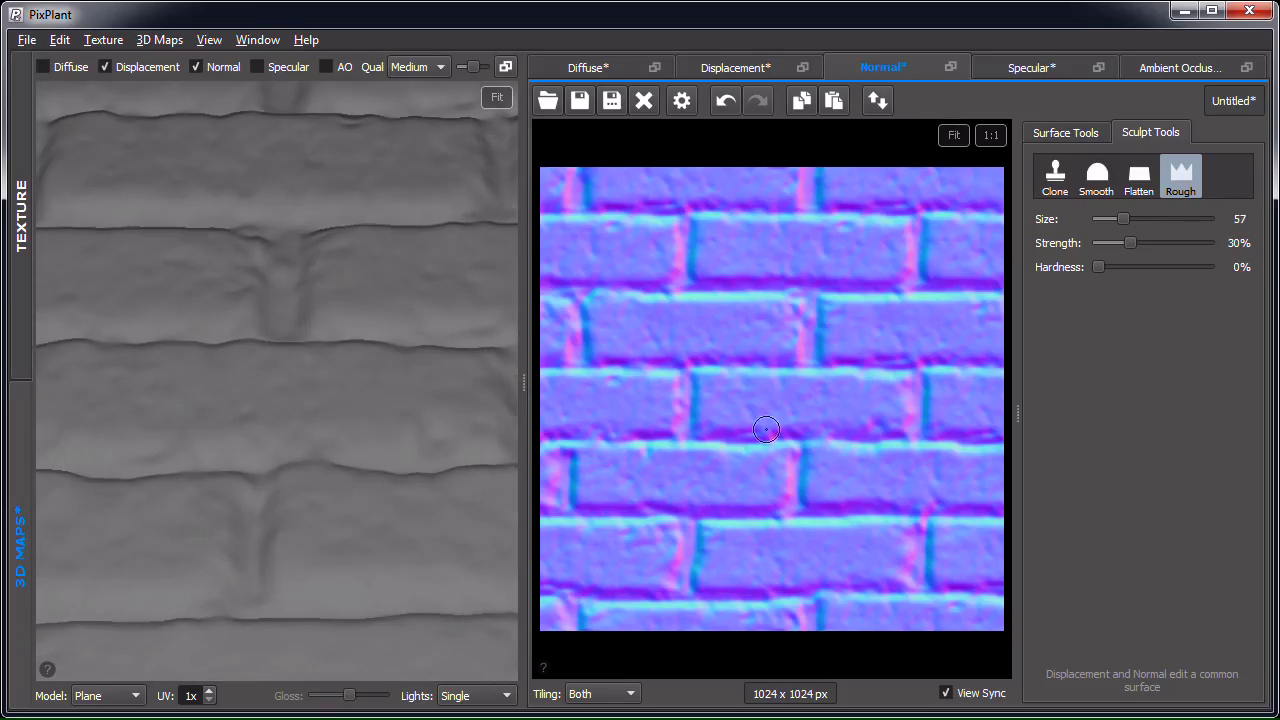
scroll(766, 407, up, 5)
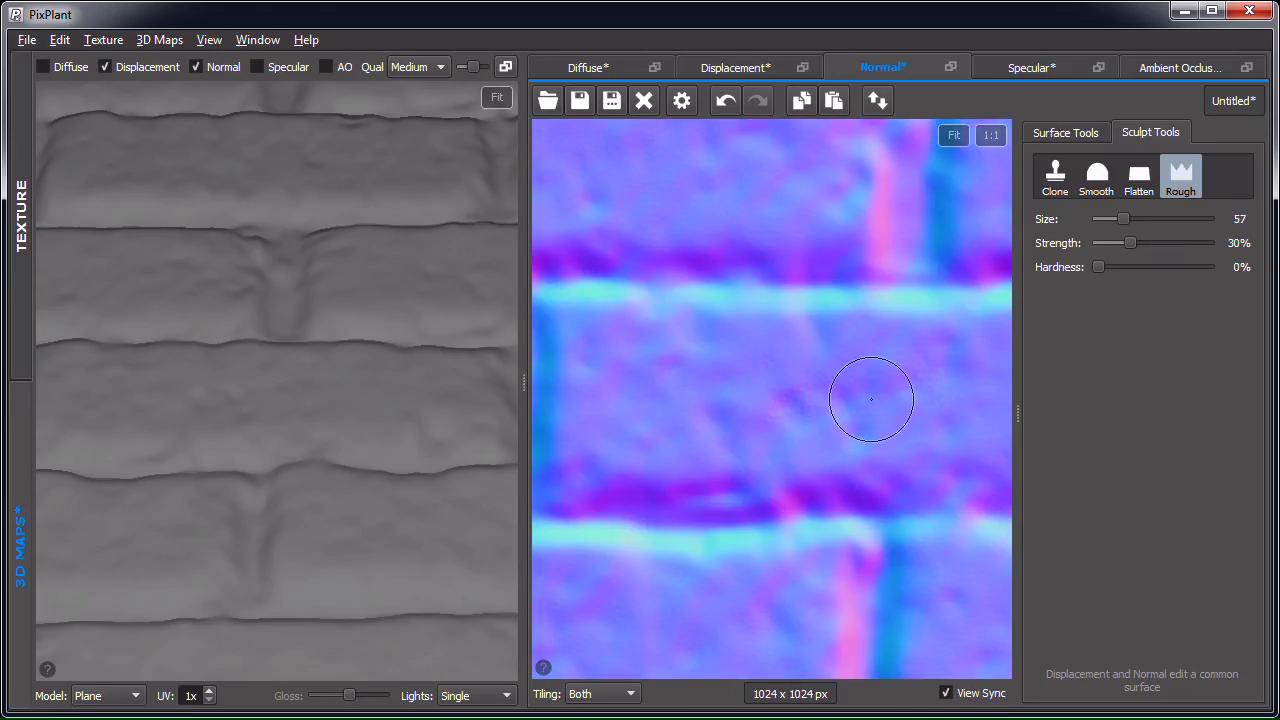
drag(775, 396, 849, 397)
Step: Inspect the roughened patch in the 3D preview and deepen it with another Rough brush pass
scroll(229, 425, up, 5)
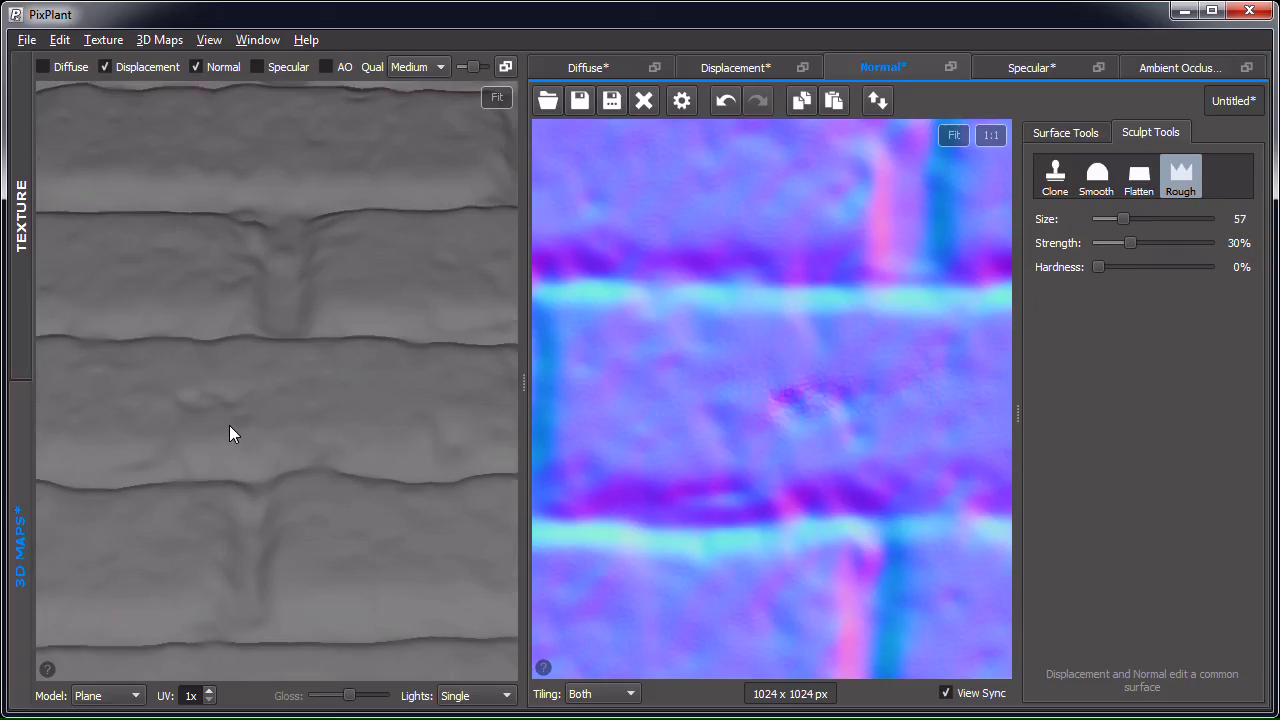
drag(158, 408, 283, 435)
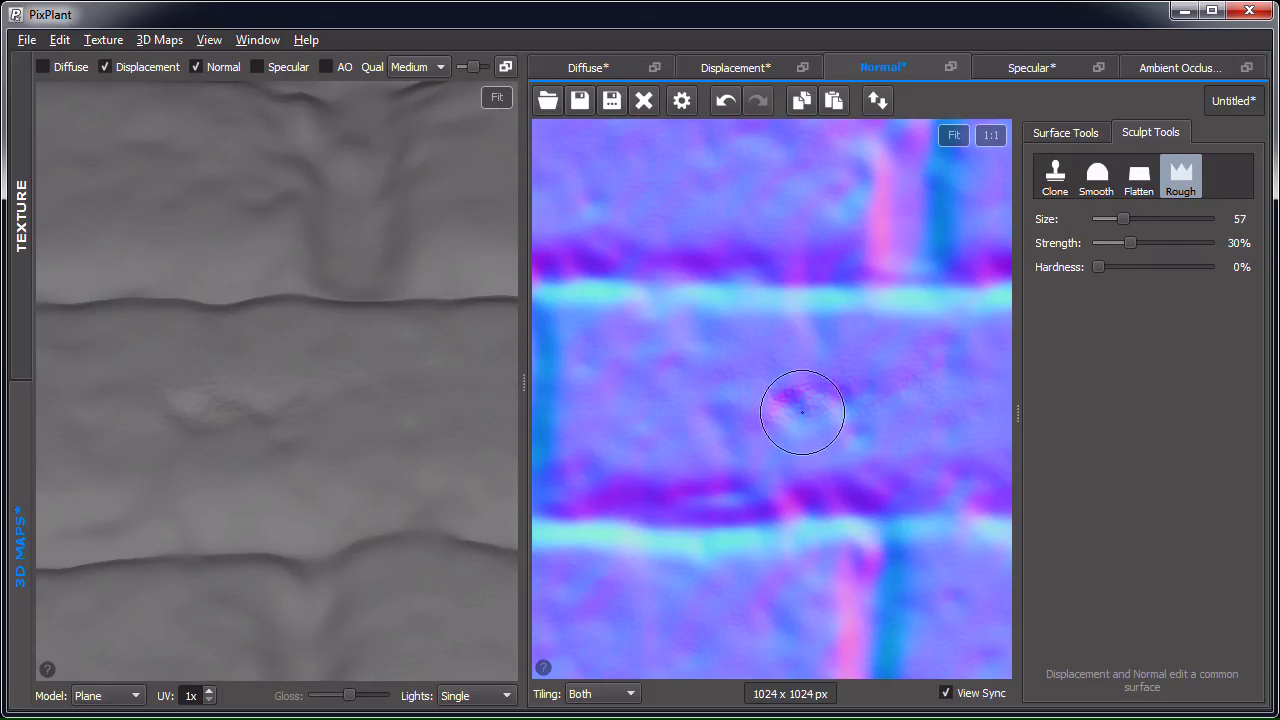
mouse_move(788, 398)
mouse_down()
mouse_move(892, 396)
mouse_move(753, 397)
mouse_move(841, 398)
mouse_up()
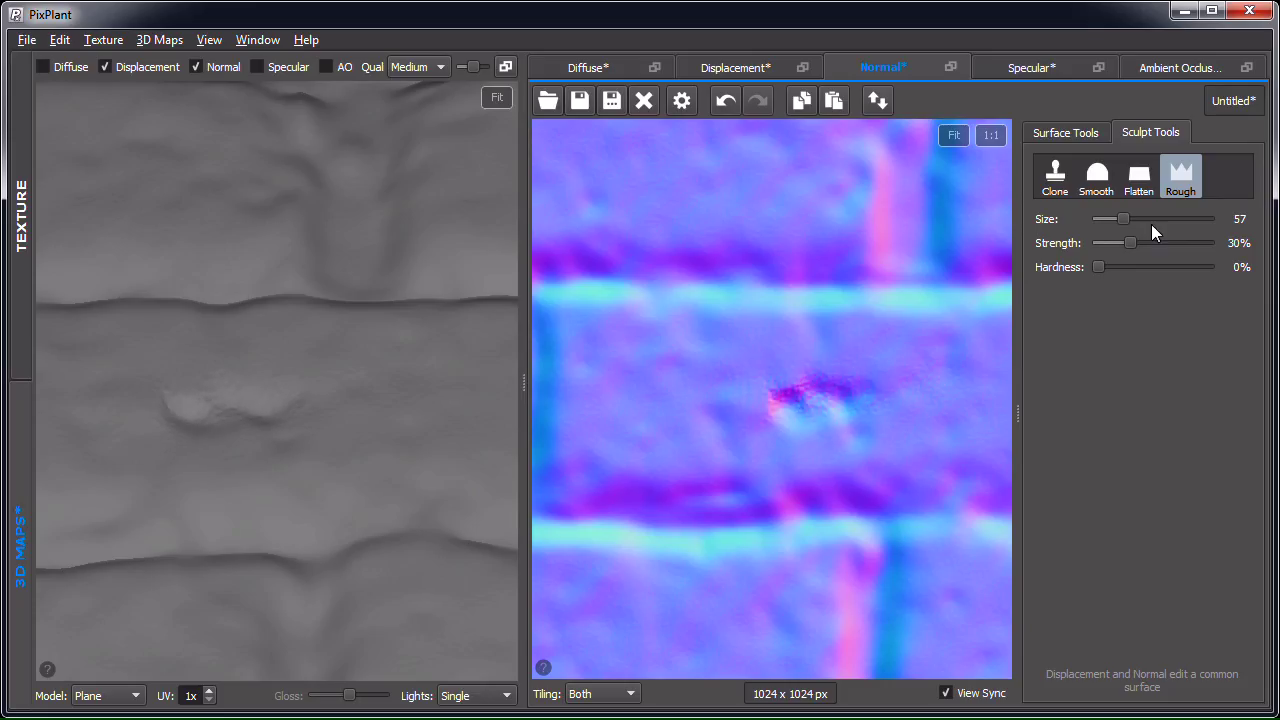
Step: Soften the roughened patch with the Smooth brush at size 57, raising the strength to 61%
click(1100, 185)
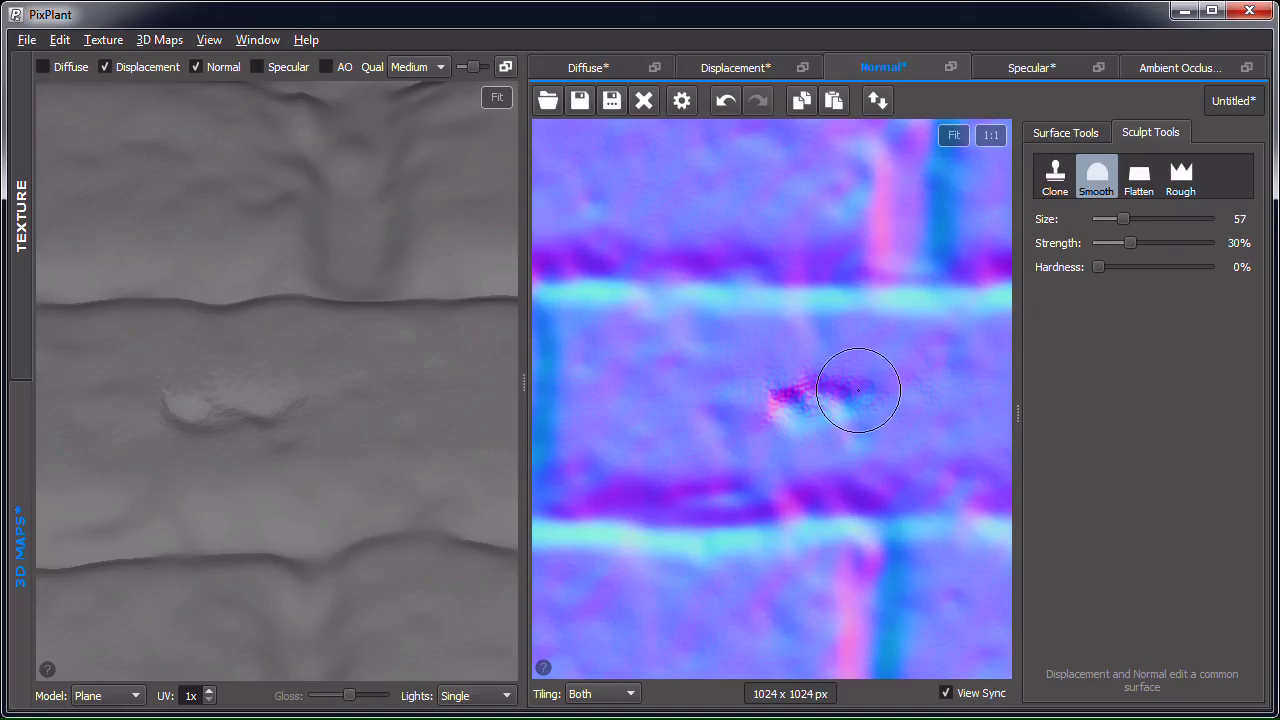
mouse_move(852, 390)
mouse_down()
mouse_move(872, 414)
mouse_move(843, 400)
mouse_move(784, 410)
mouse_move(779, 398)
mouse_move(810, 398)
mouse_move(778, 392)
mouse_move(825, 393)
mouse_move(779, 398)
mouse_move(776, 412)
mouse_move(766, 392)
mouse_move(842, 375)
mouse_move(863, 384)
mouse_move(776, 413)
mouse_move(820, 381)
mouse_up()
mouse_move(837, 417)
mouse_down()
mouse_move(808, 392)
mouse_move(864, 402)
mouse_move(771, 433)
mouse_move(811, 396)
mouse_move(793, 393)
mouse_move(830, 397)
mouse_up()
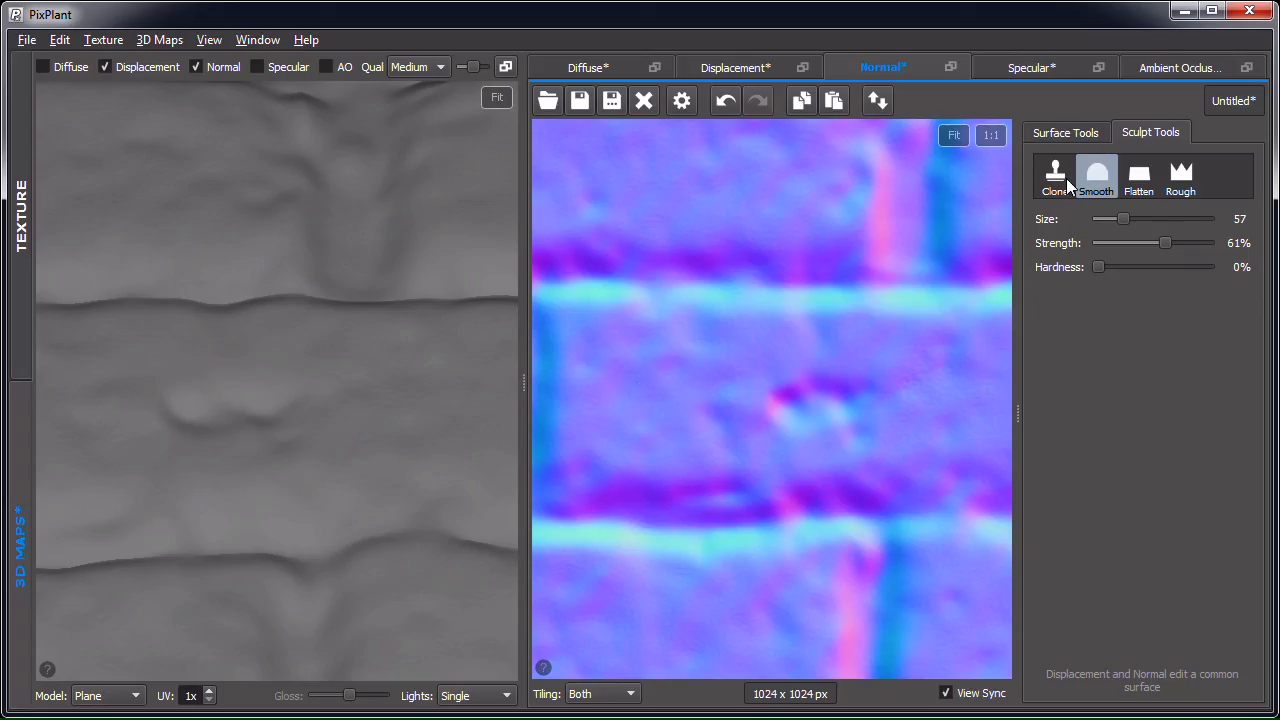
Step: Clone clean brick surface from beside the rough patch over it to remove it, at size 57 and strength 61%
click(1066, 178)
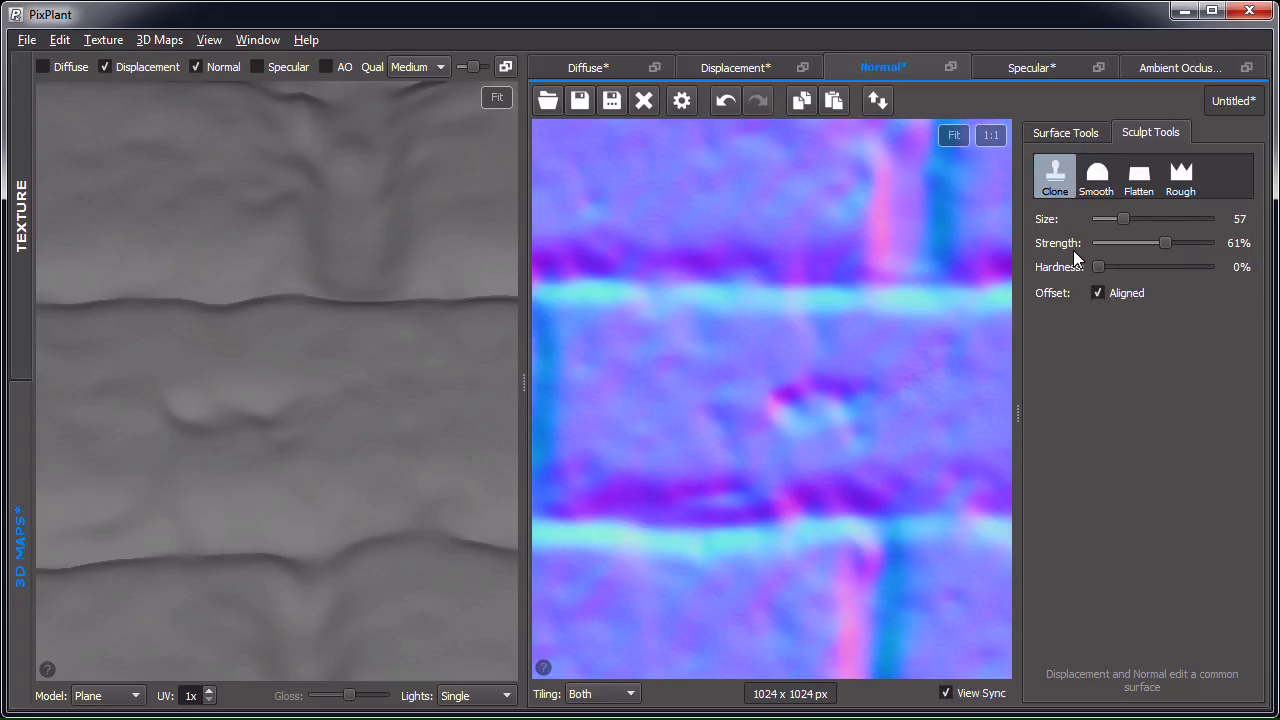
ctrl+click(674, 389)
mouse_move(766, 378)
mouse_down()
mouse_move(826, 387)
mouse_move(770, 405)
mouse_move(842, 396)
mouse_move(840, 423)
mouse_move(862, 396)
mouse_move(849, 381)
mouse_move(770, 396)
mouse_move(783, 411)
mouse_move(853, 413)
mouse_move(873, 381)
mouse_move(770, 372)
mouse_move(753, 385)
mouse_move(784, 389)
mouse_up()
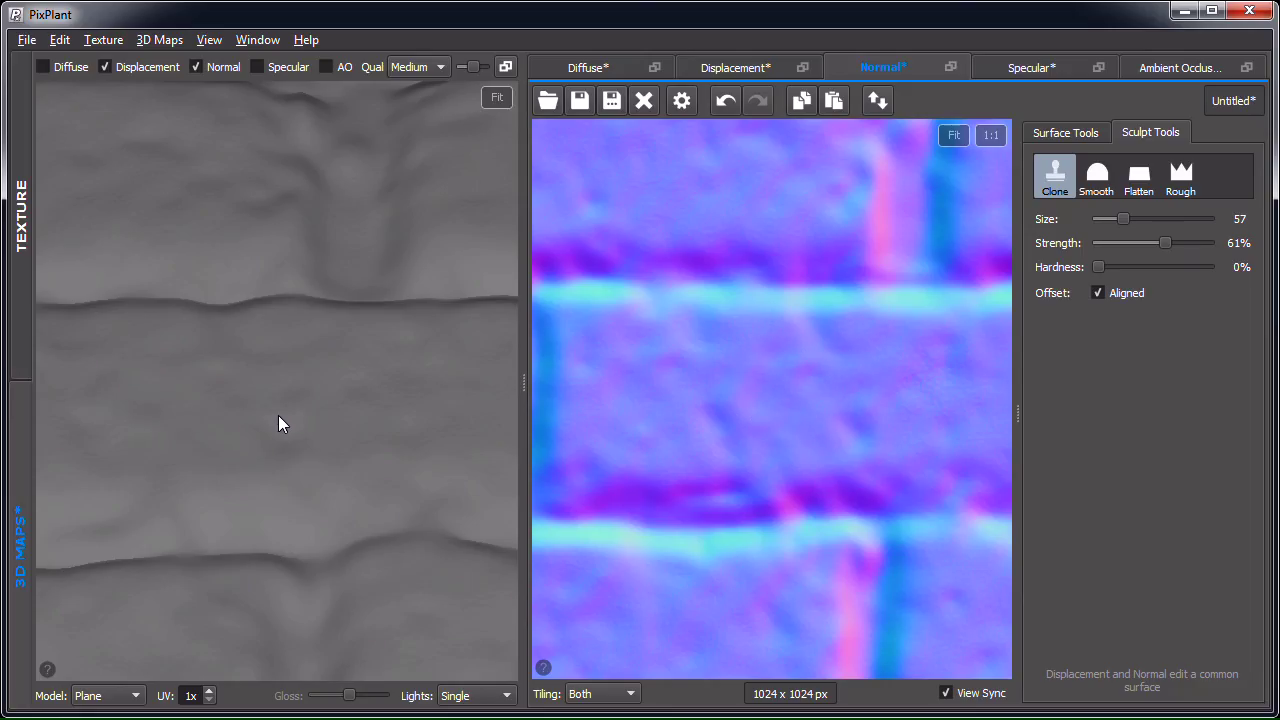
Step: Check the repaired brick in the 3D preview and against its neighbours on the normal map
scroll(276, 416, down, 2)
drag(288, 450, 302, 412)
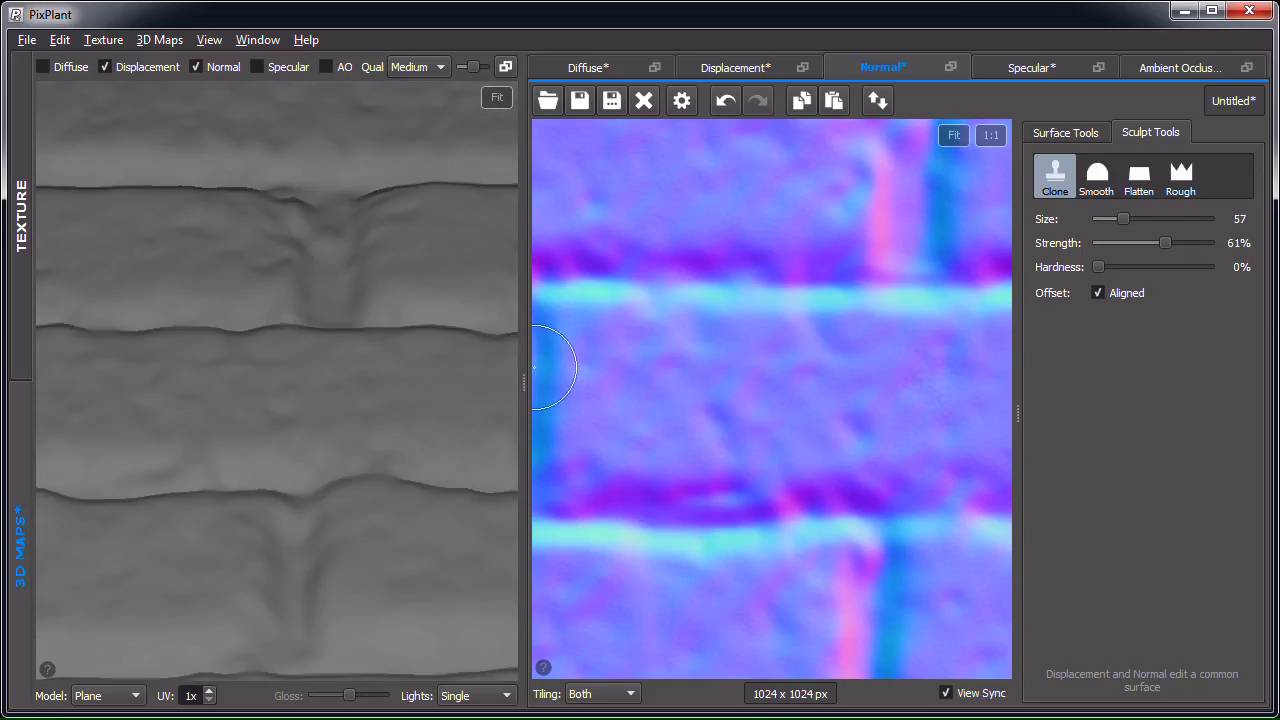
scroll(795, 383, down, 2)
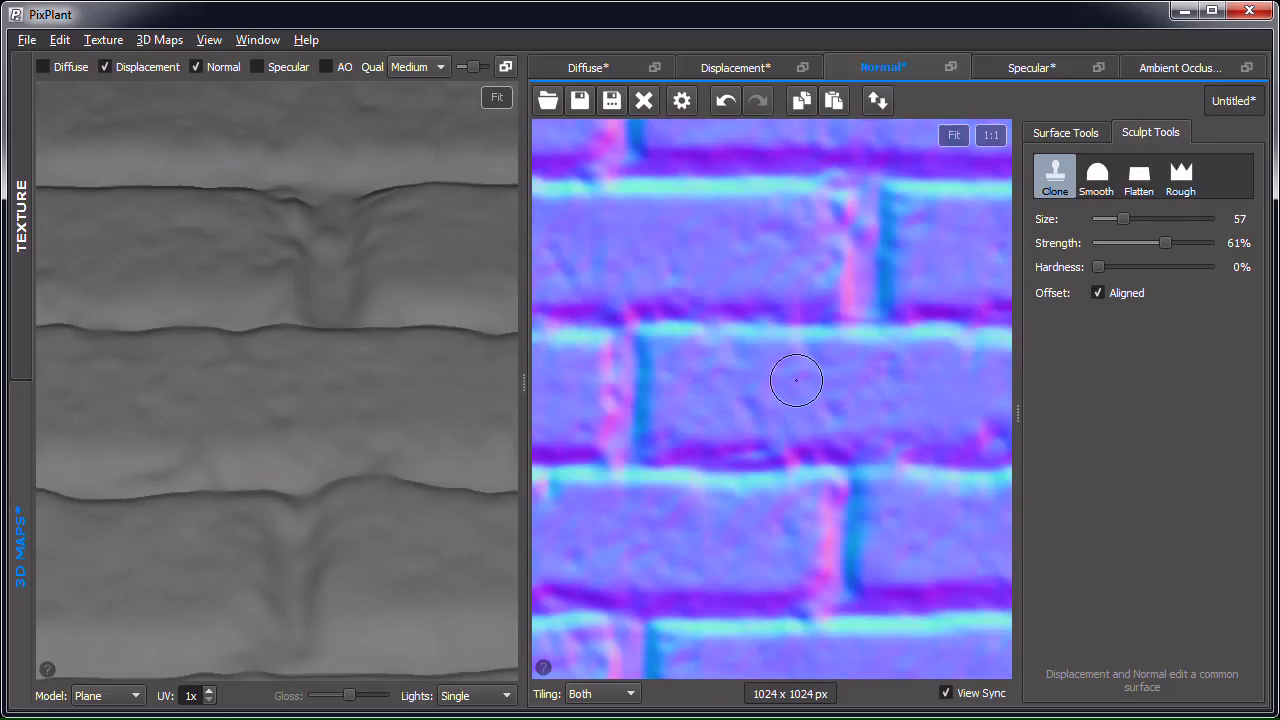
scroll(850, 382, down, 2)
middle_drag(866, 380, 814, 380)
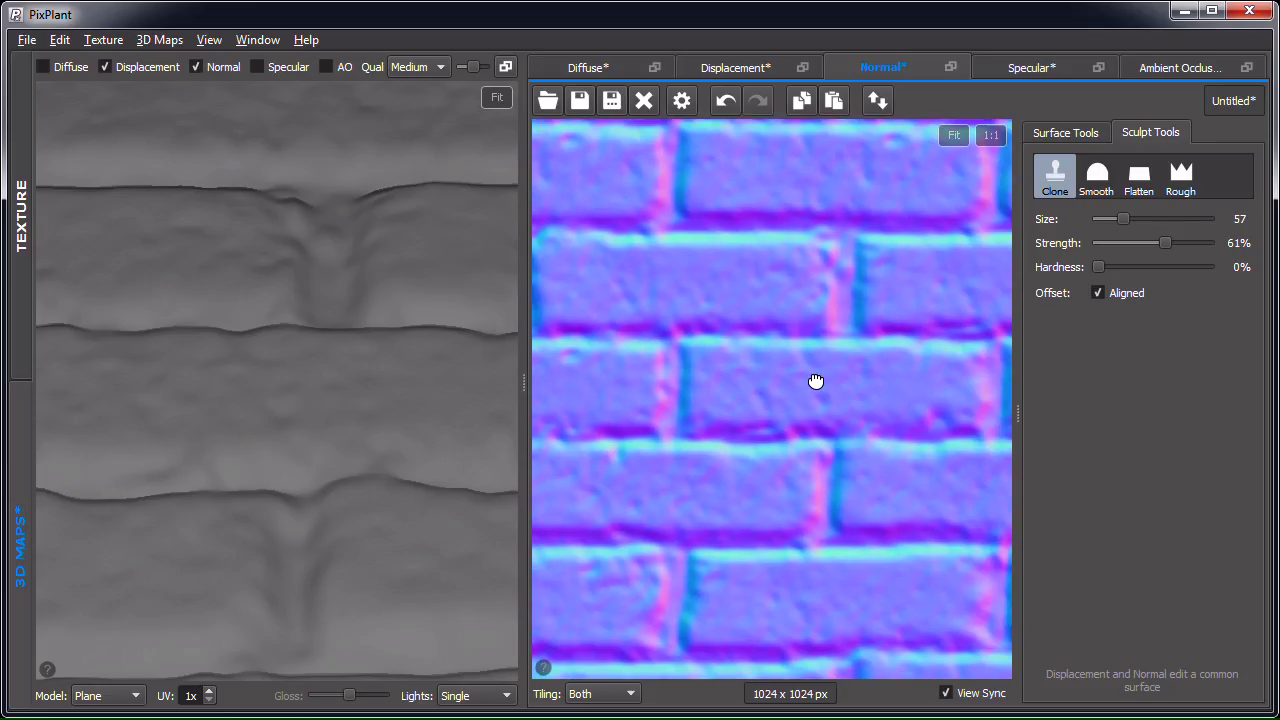
scroll(814, 380, up, 1)
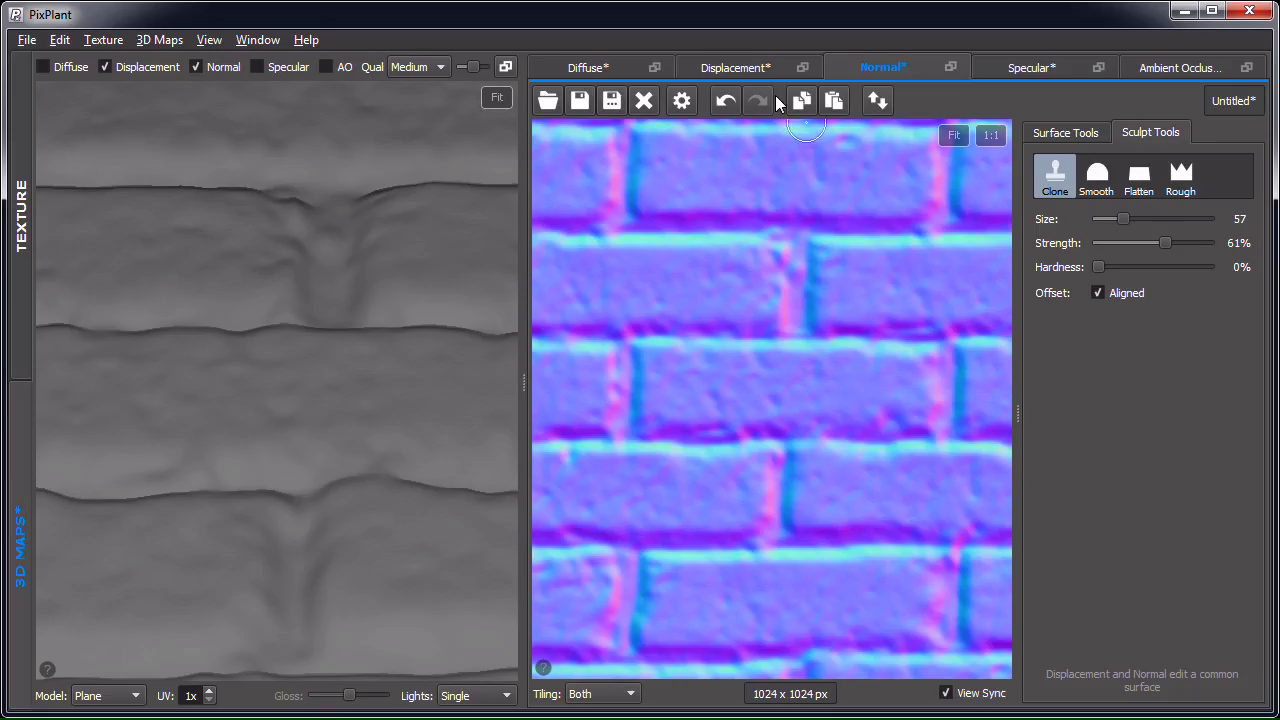
Step: Compare the repaired brick surface between the displacement map and the normal map
click(763, 67)
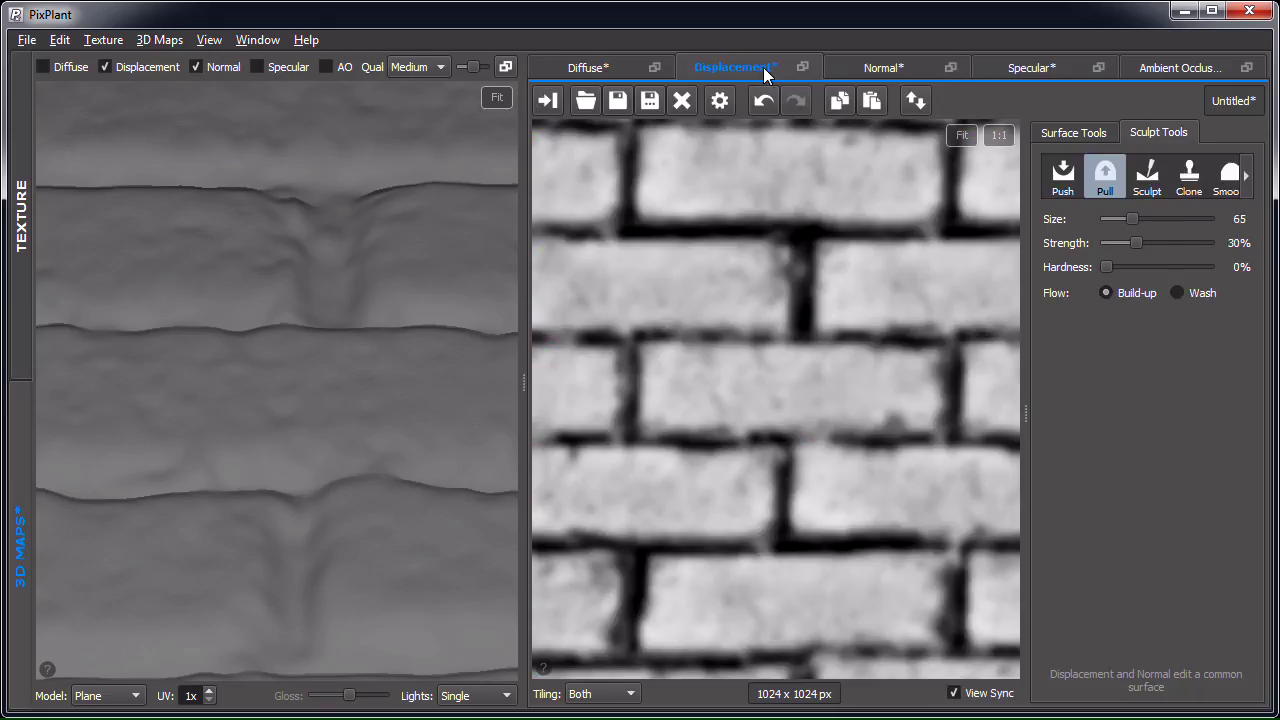
click(896, 64)
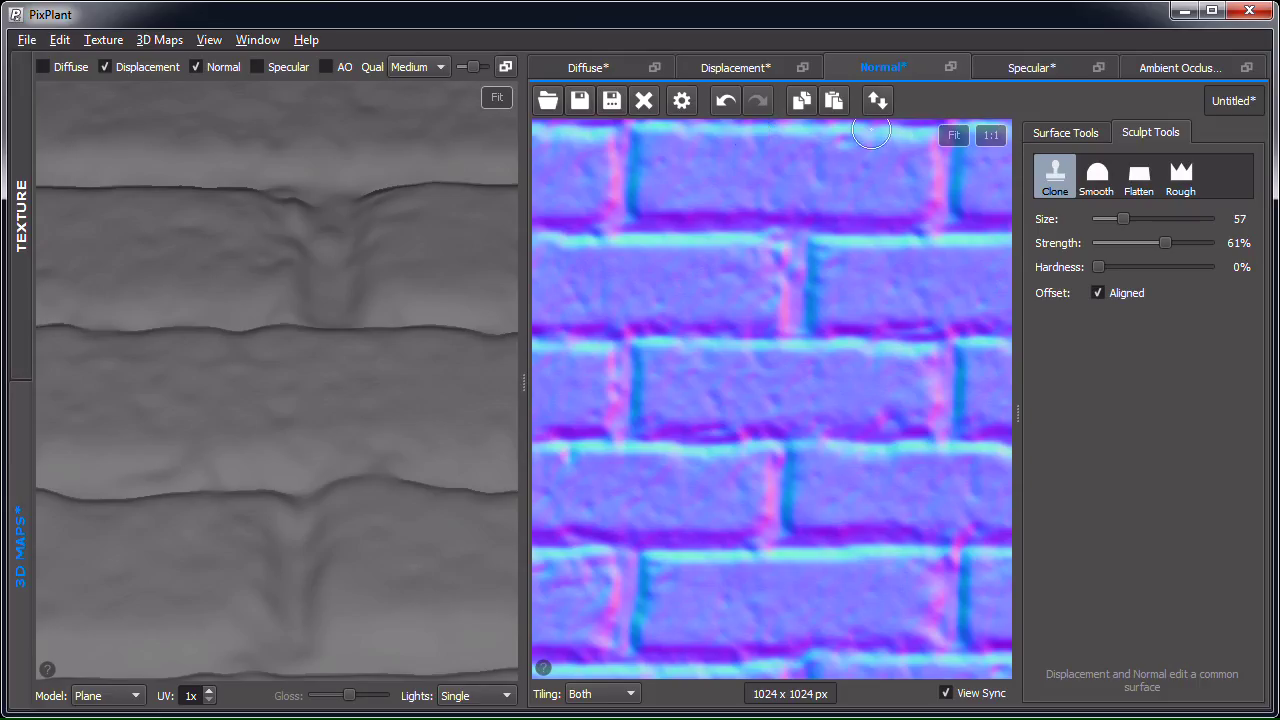
click(749, 75)
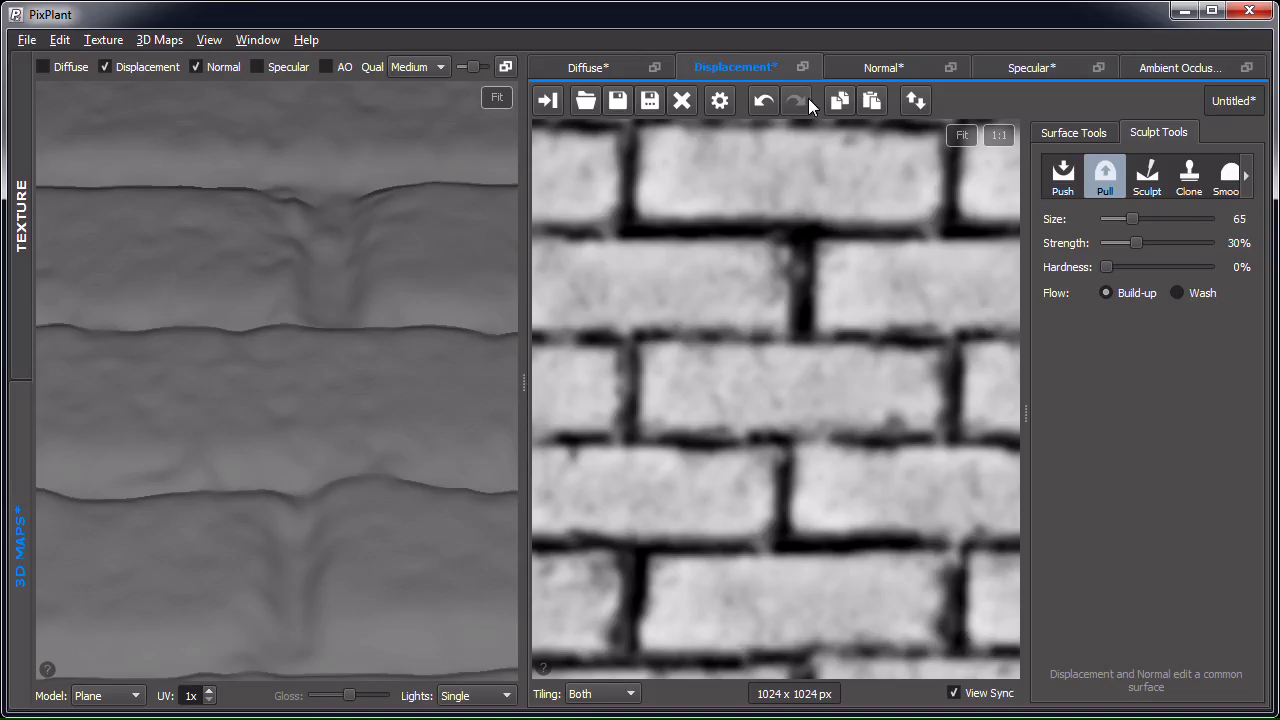
click(880, 68)
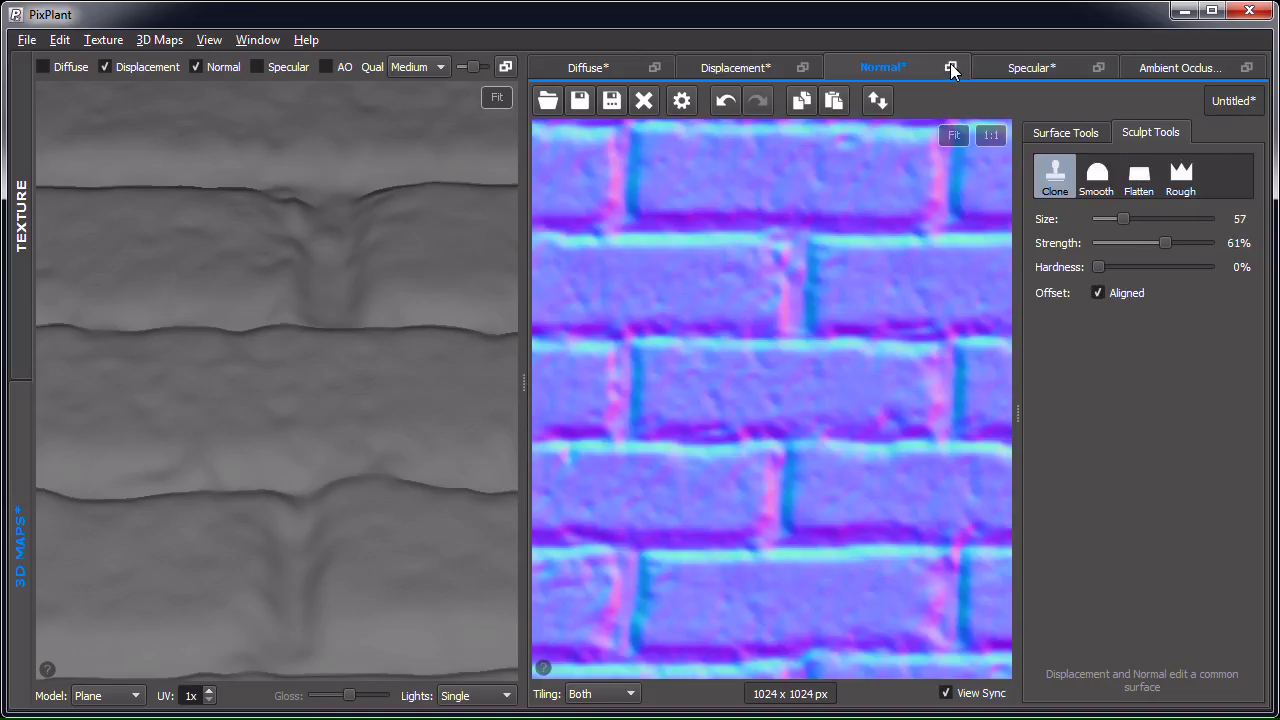
Step: Detach the normal map into its own window, reposition it and dock it back
click(951, 66)
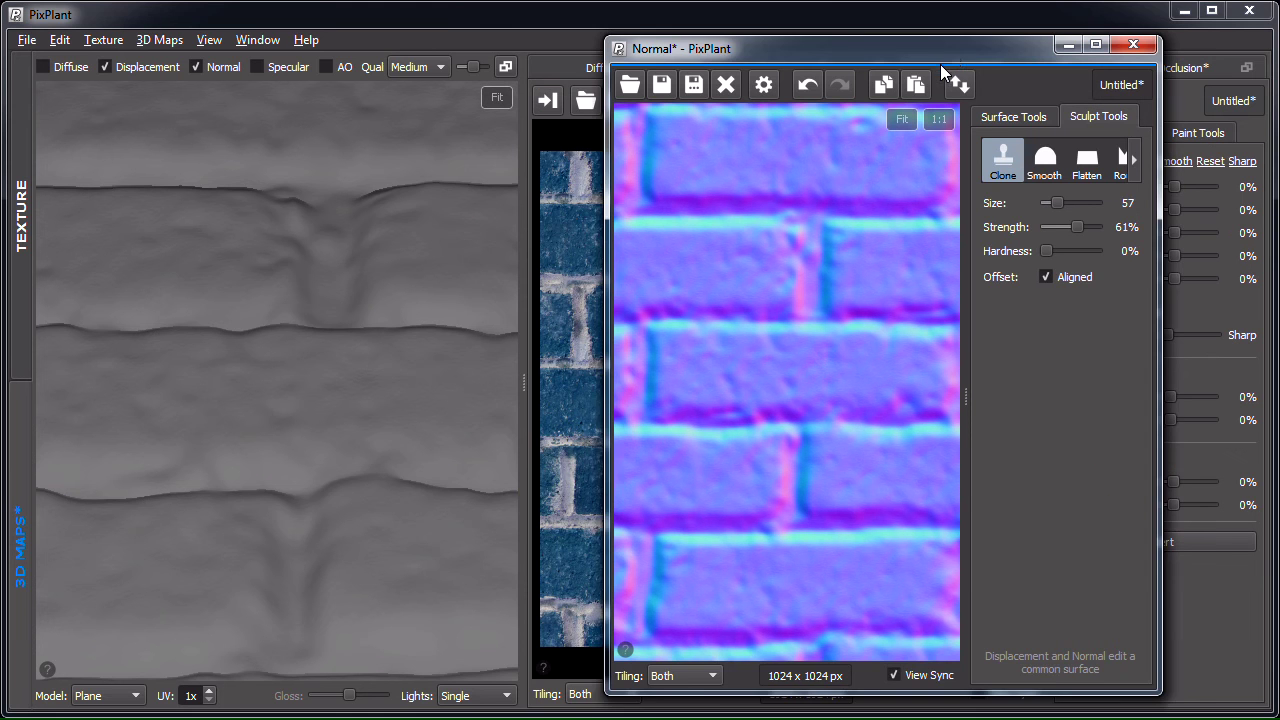
mouse_move(951, 49)
mouse_down()
mouse_move(478, 43)
mouse_move(939, 52)
mouse_up()
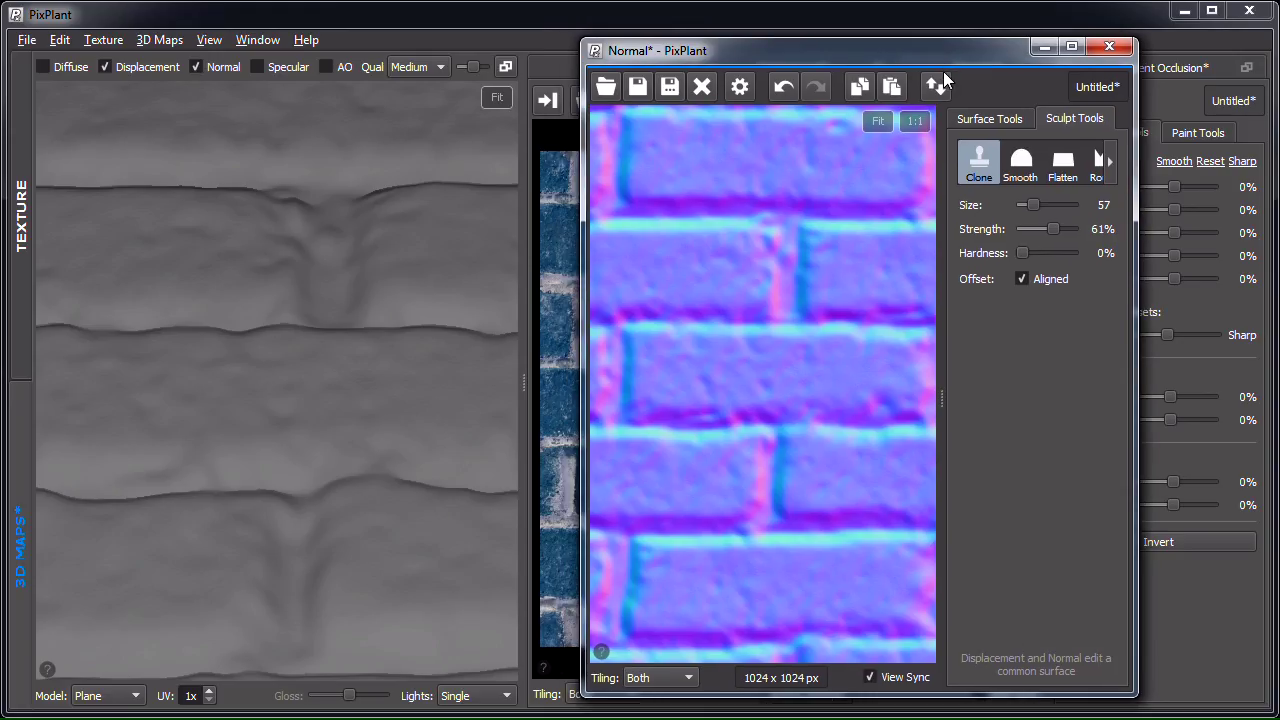
click(1110, 47)
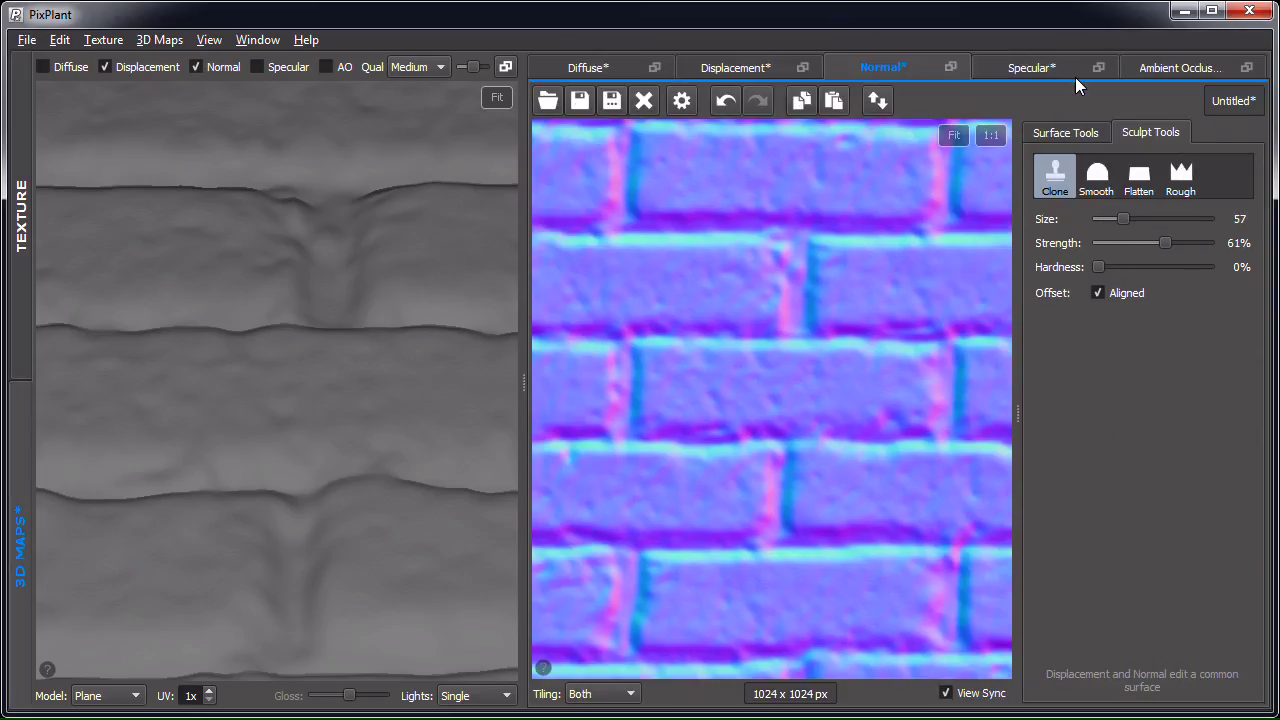
Step: Open the diffuse map, enable it in the 3D preview and inspect the textured bricks from several angles
scroll(848, 378, down, 1)
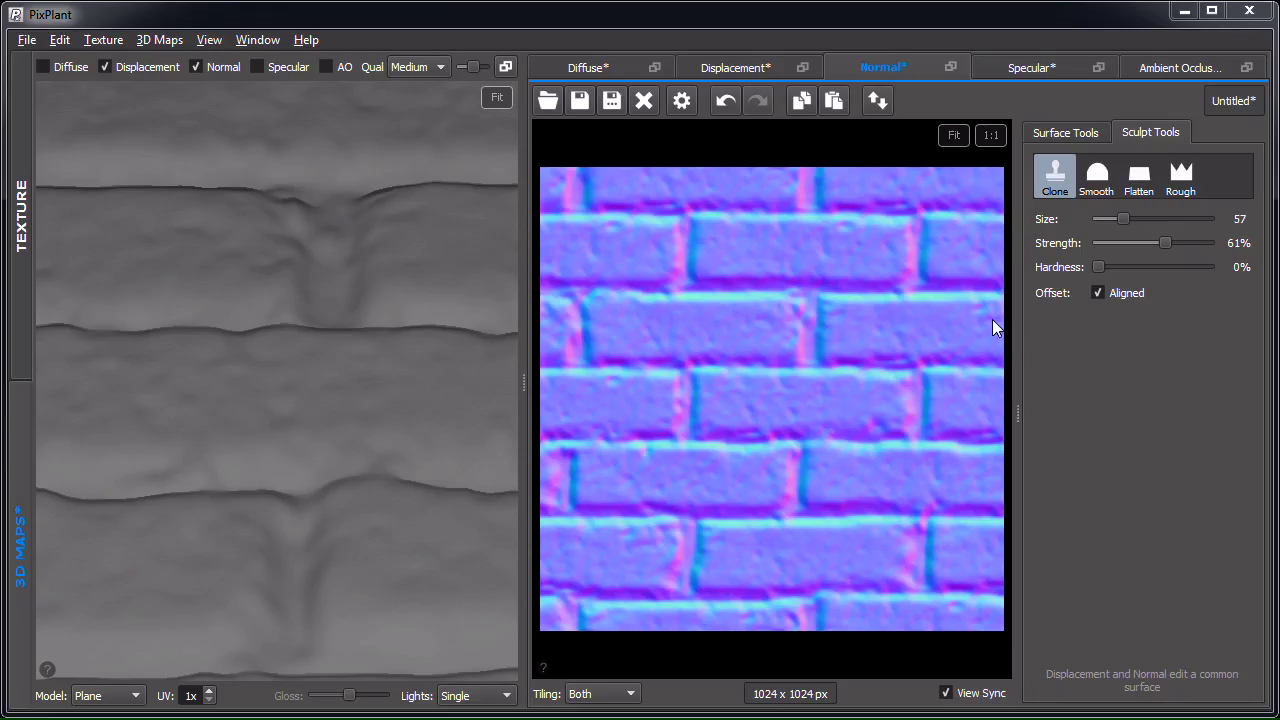
click(601, 67)
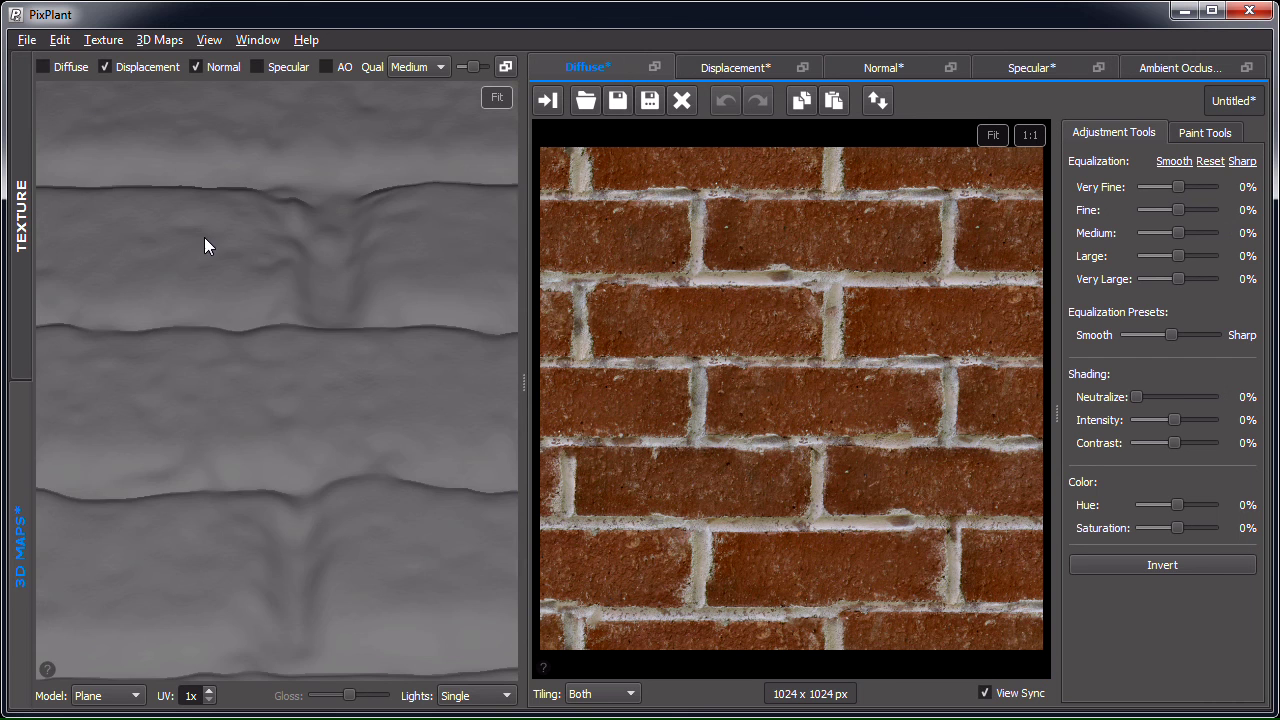
click(67, 68)
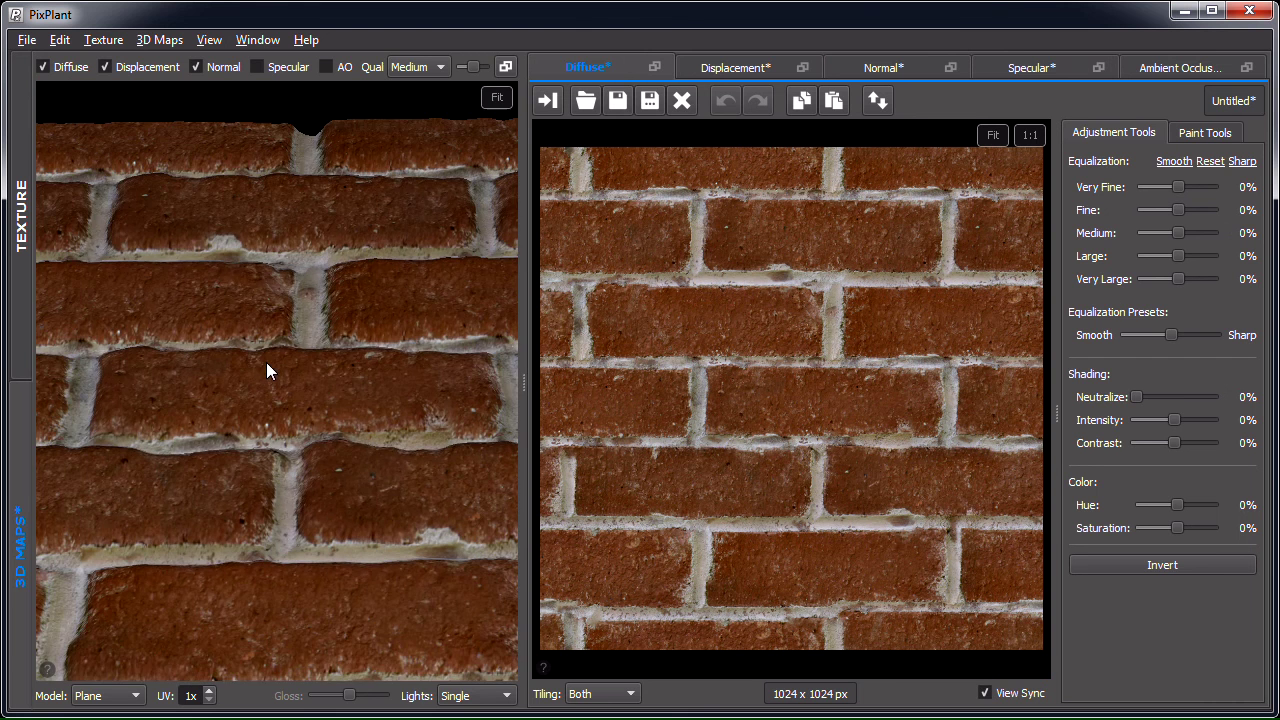
drag(266, 362, 217, 495)
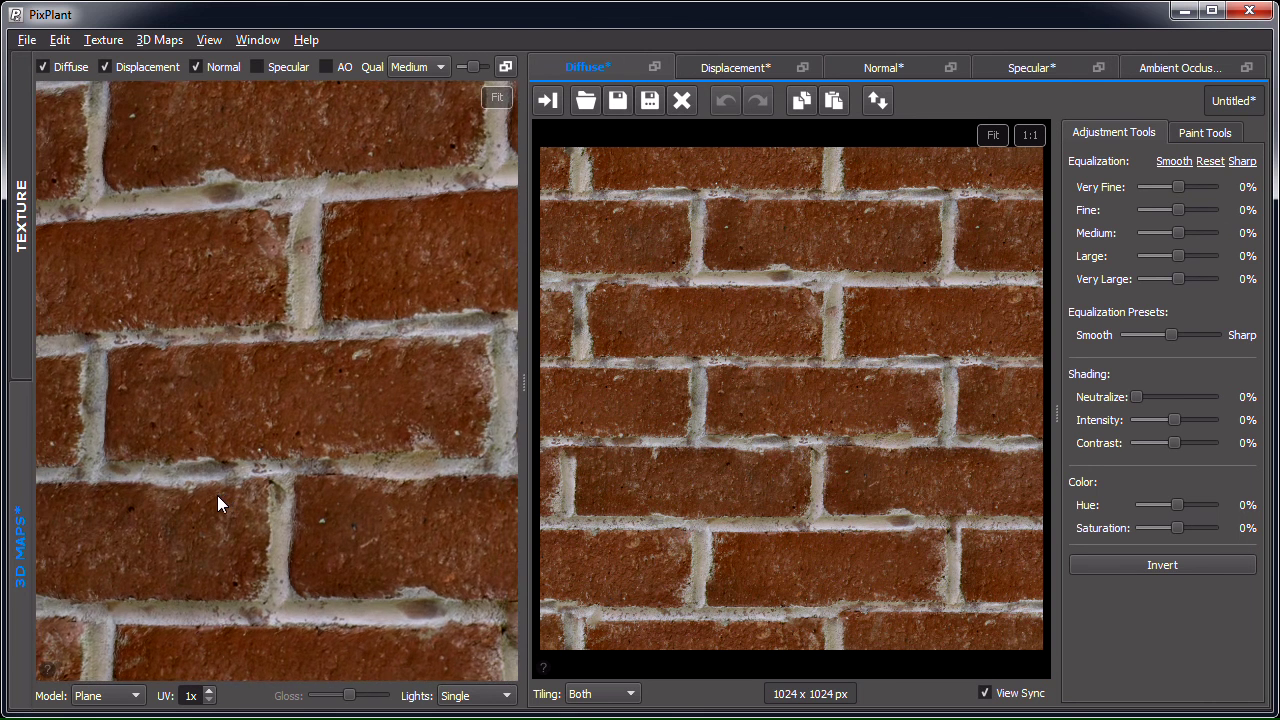
drag(253, 427, 279, 425)
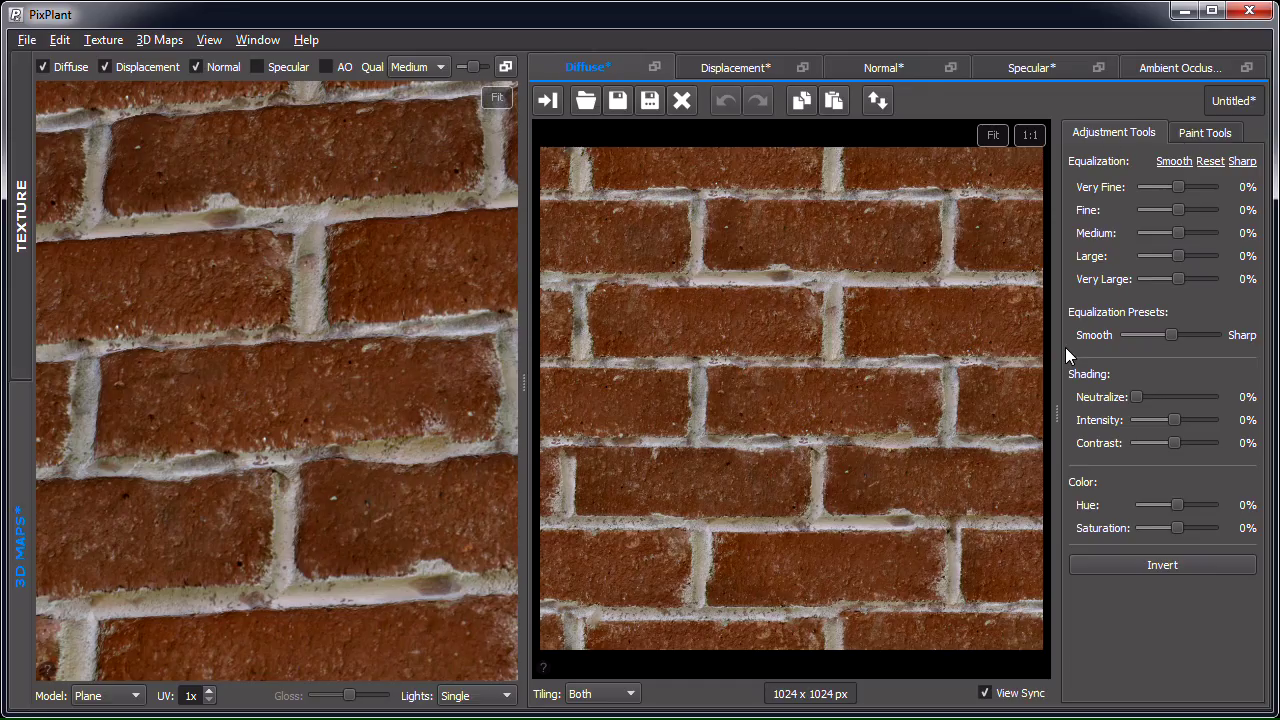
Step: Paint a green test stroke across the diffuse map's bricks at brush size 32, check it in 3D and undo it
click(1205, 133)
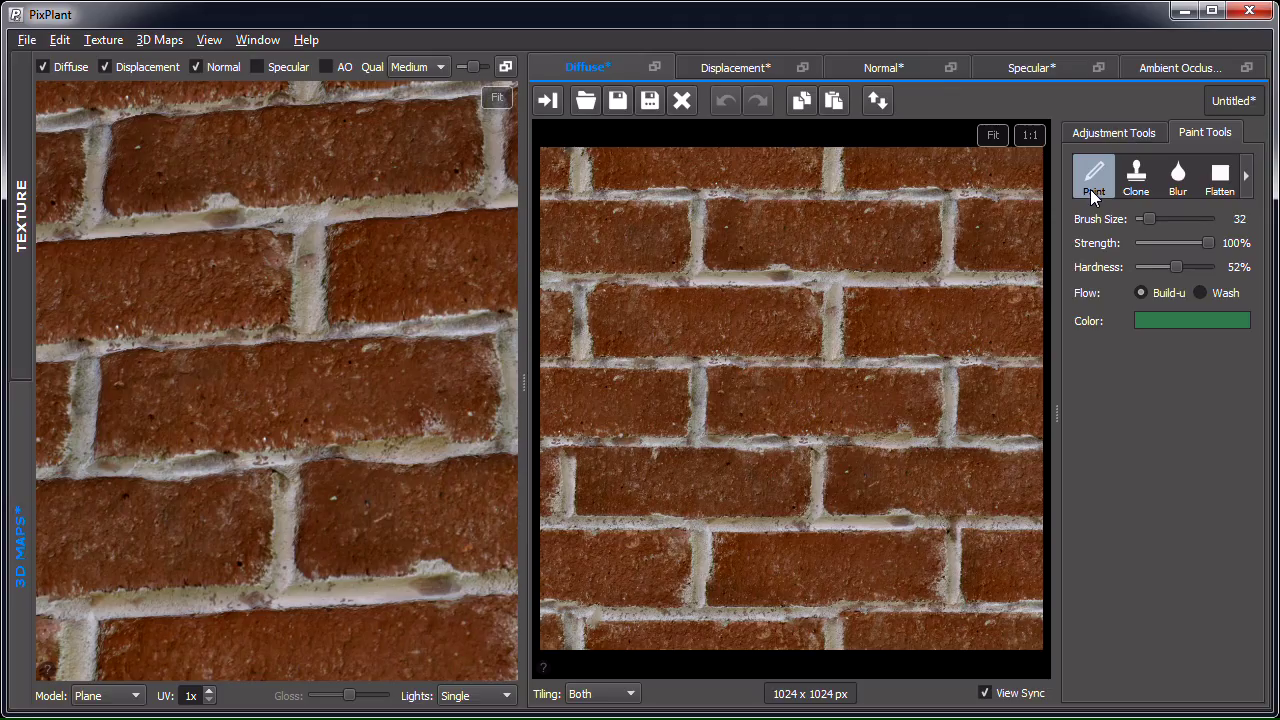
click(1247, 186)
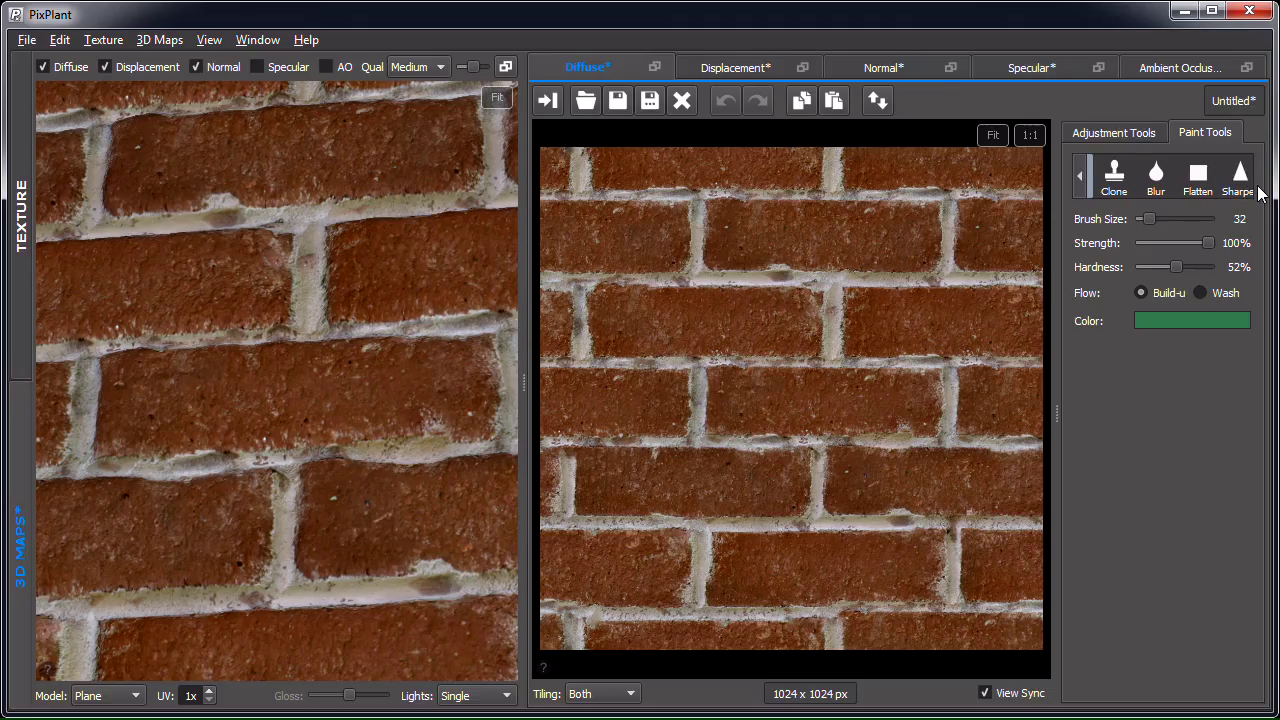
click(1080, 178)
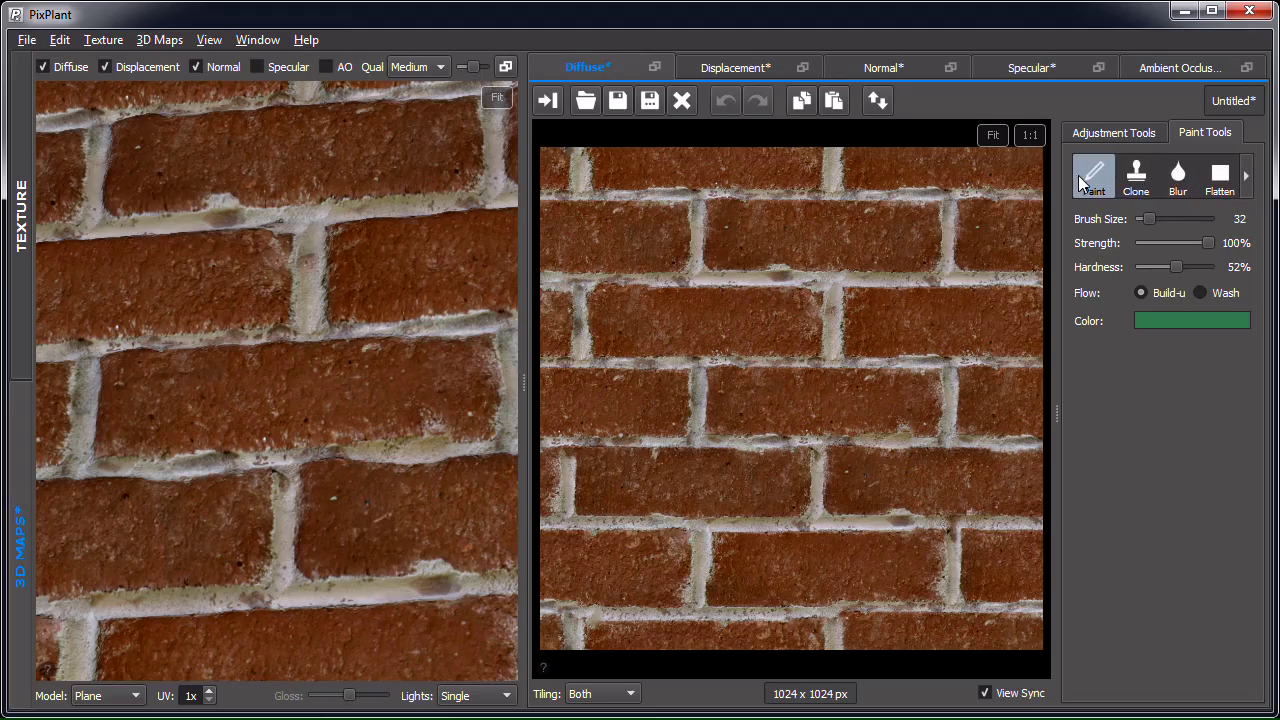
click(1127, 135)
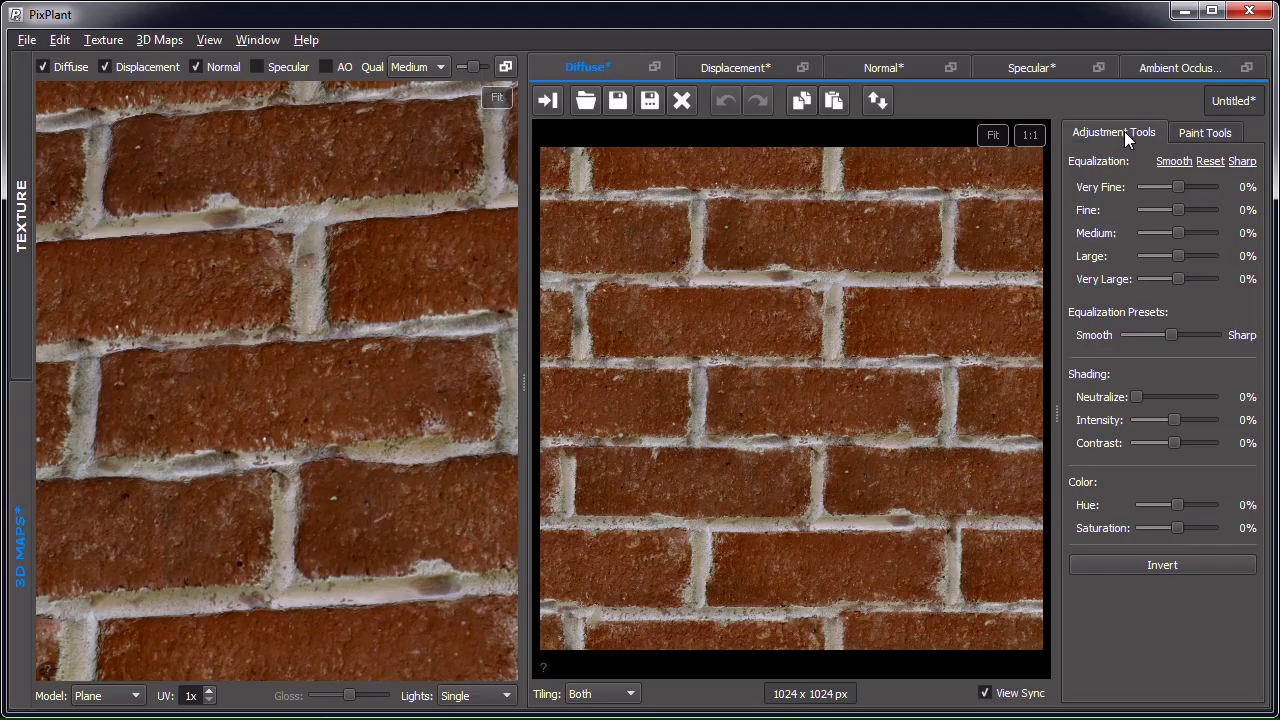
click(1207, 136)
mouse_move(736, 402)
mouse_down()
mouse_move(810, 313)
mouse_move(814, 363)
mouse_move(864, 370)
mouse_up()
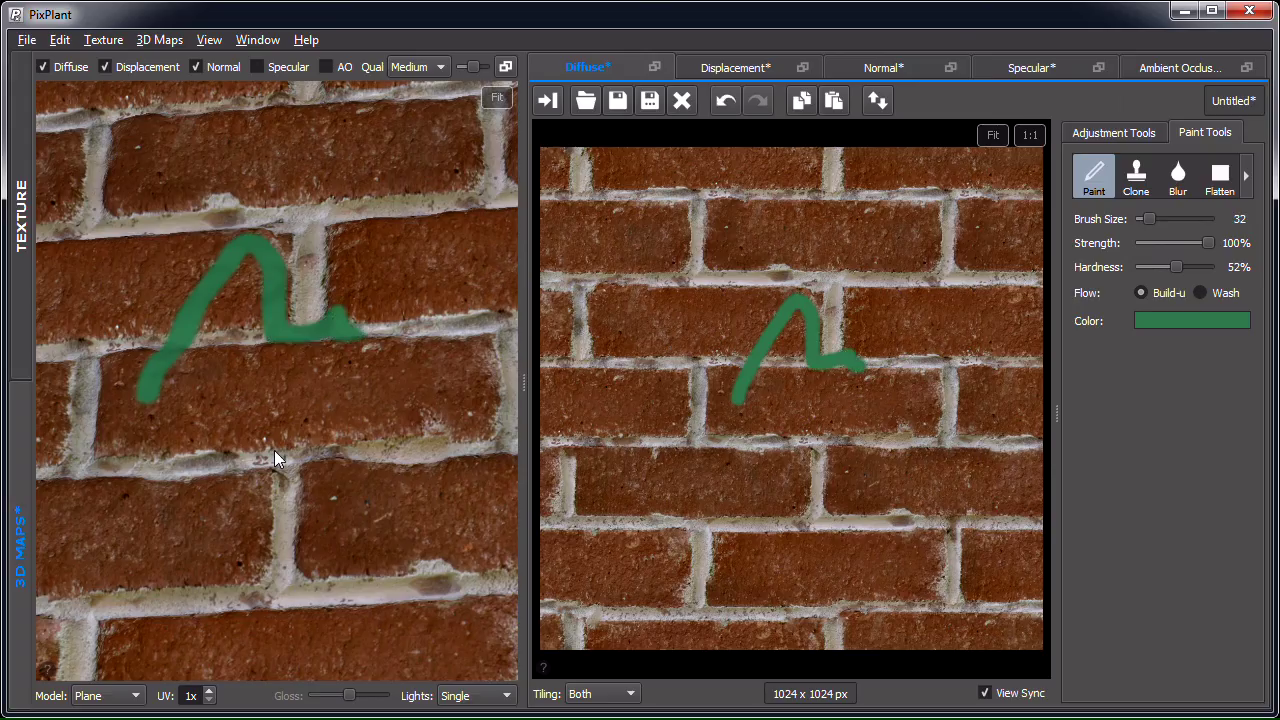
drag(282, 380, 206, 318)
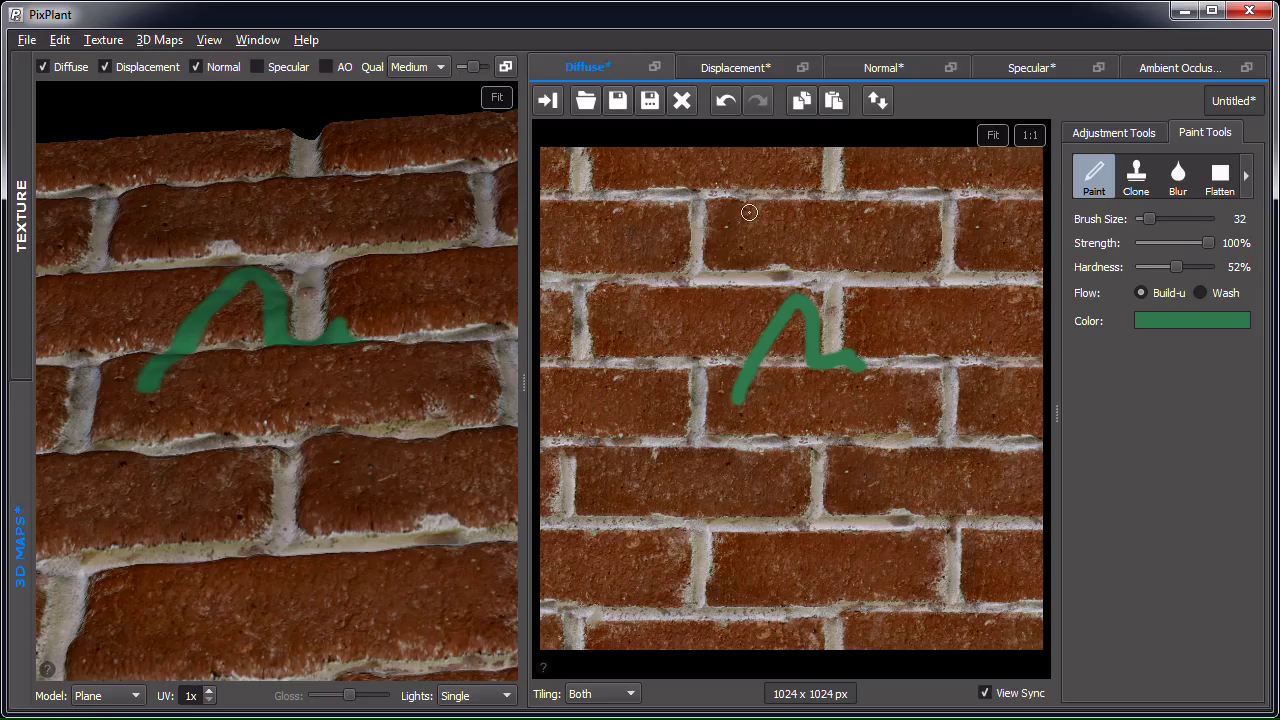
click(726, 100)
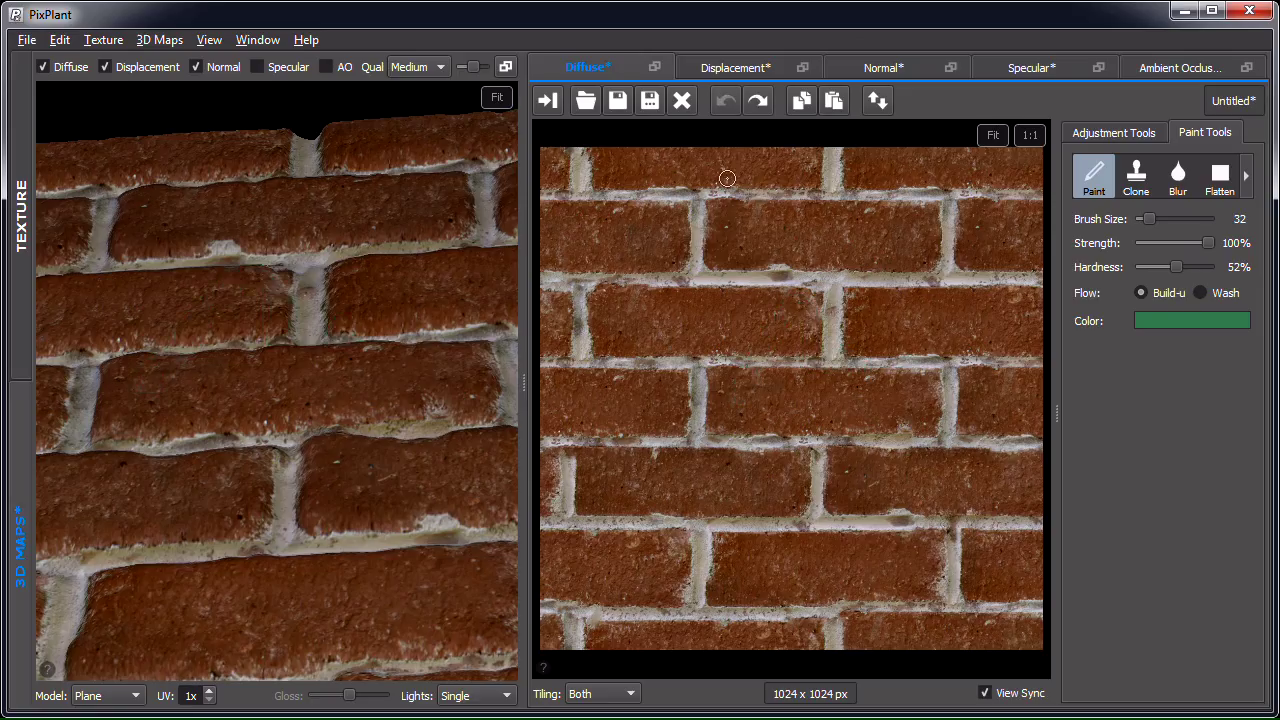
Step: Set the diffuse map's shading neutralization to 18% and its intensity to -9%, checking the bricks in the 3D preview
click(1110, 135)
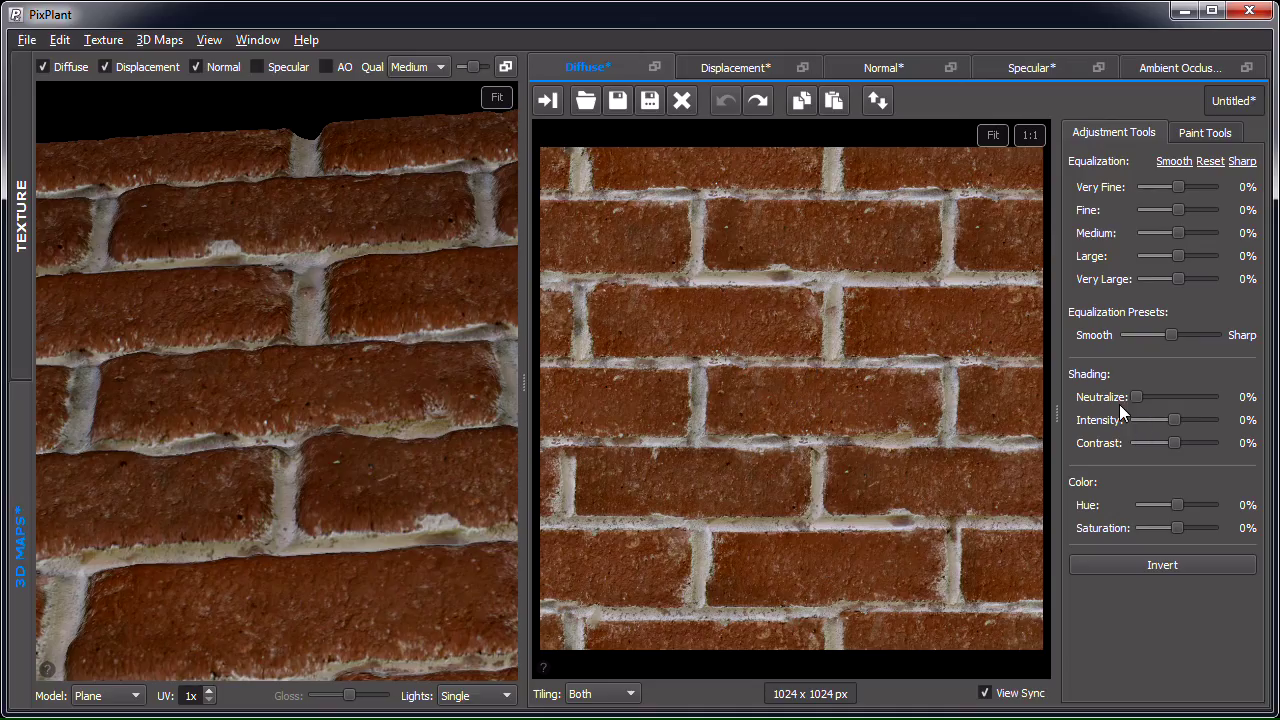
drag(1135, 395, 1141, 396)
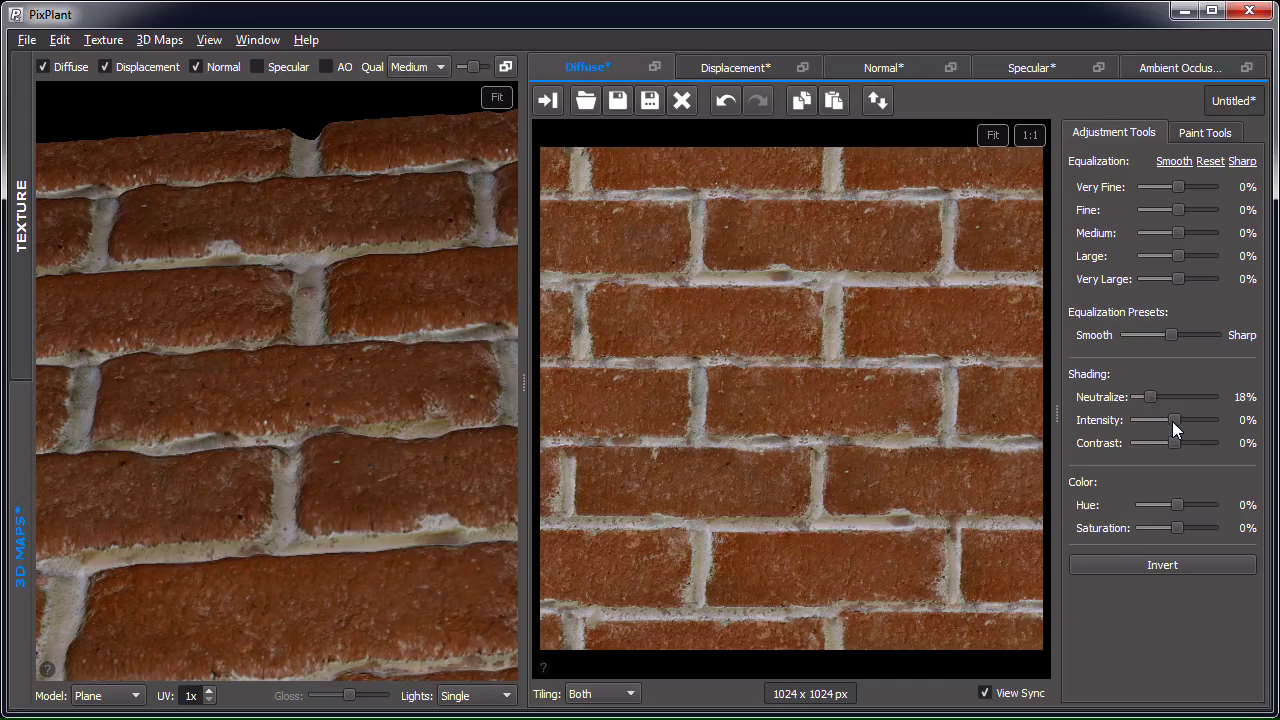
drag(1172, 421, 1167, 419)
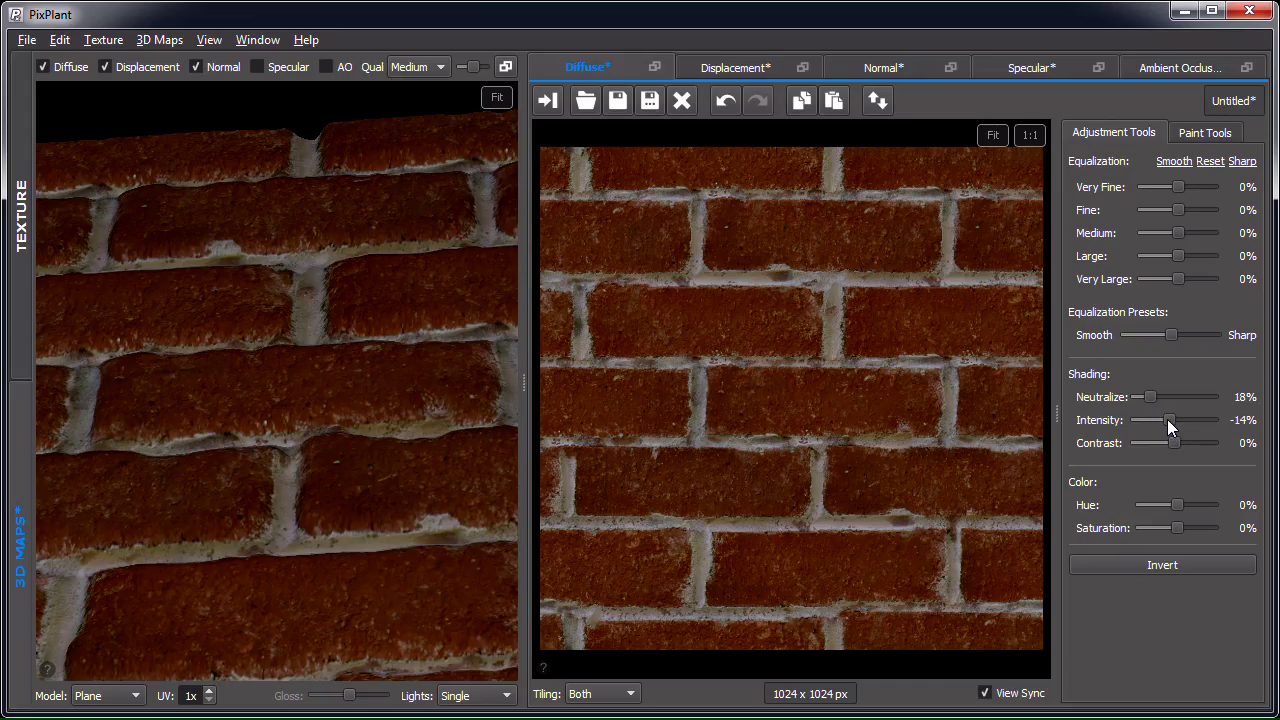
click(1168, 423)
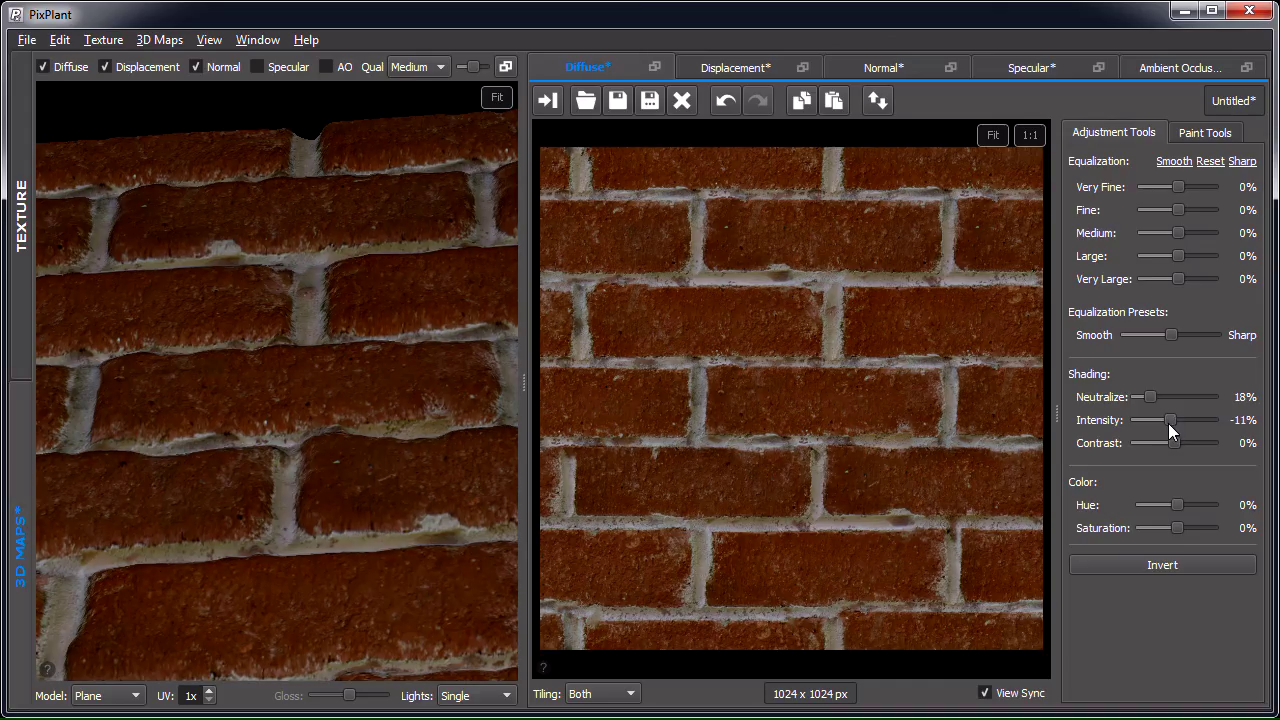
drag(302, 464, 318, 546)
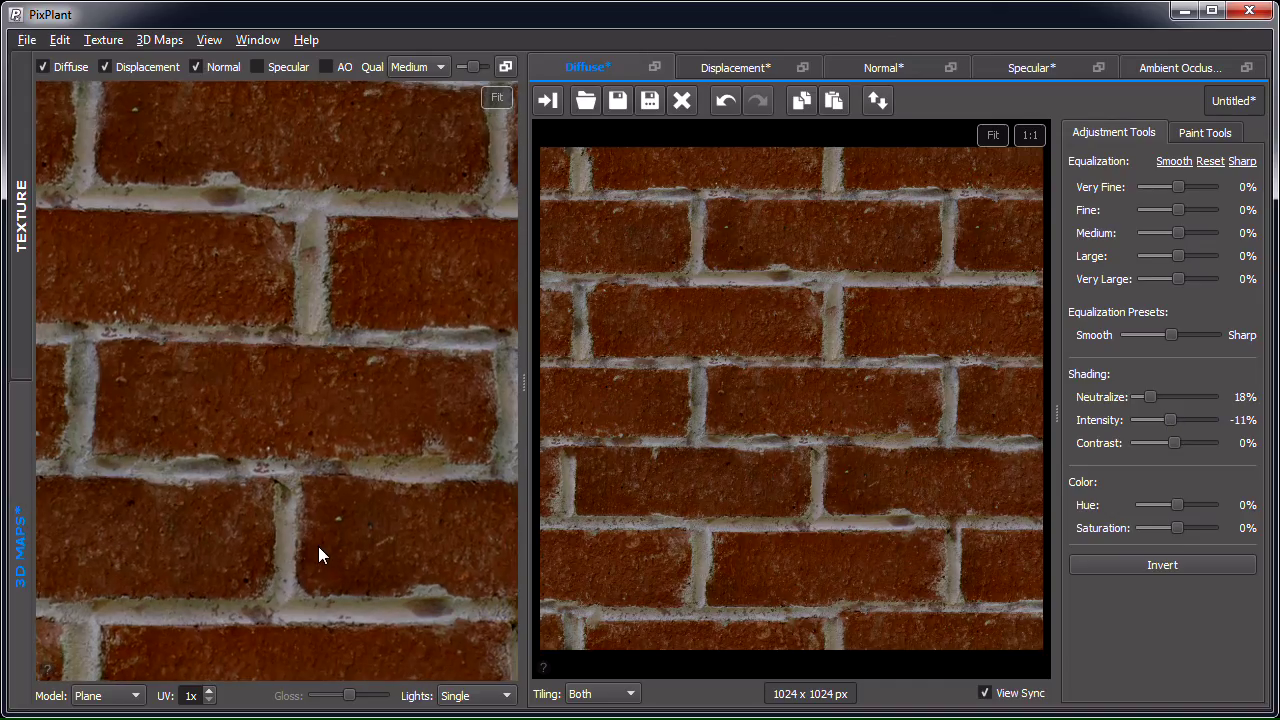
click(1170, 420)
click(1170, 420)
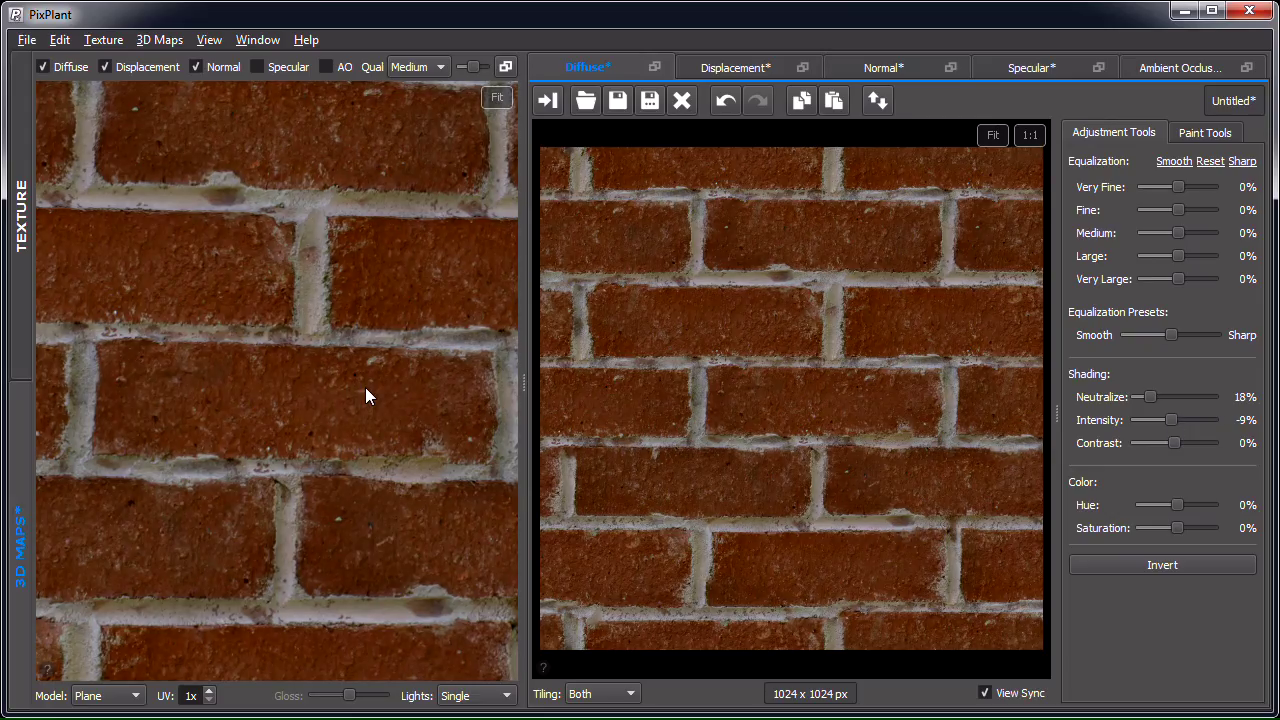
drag(356, 431, 343, 359)
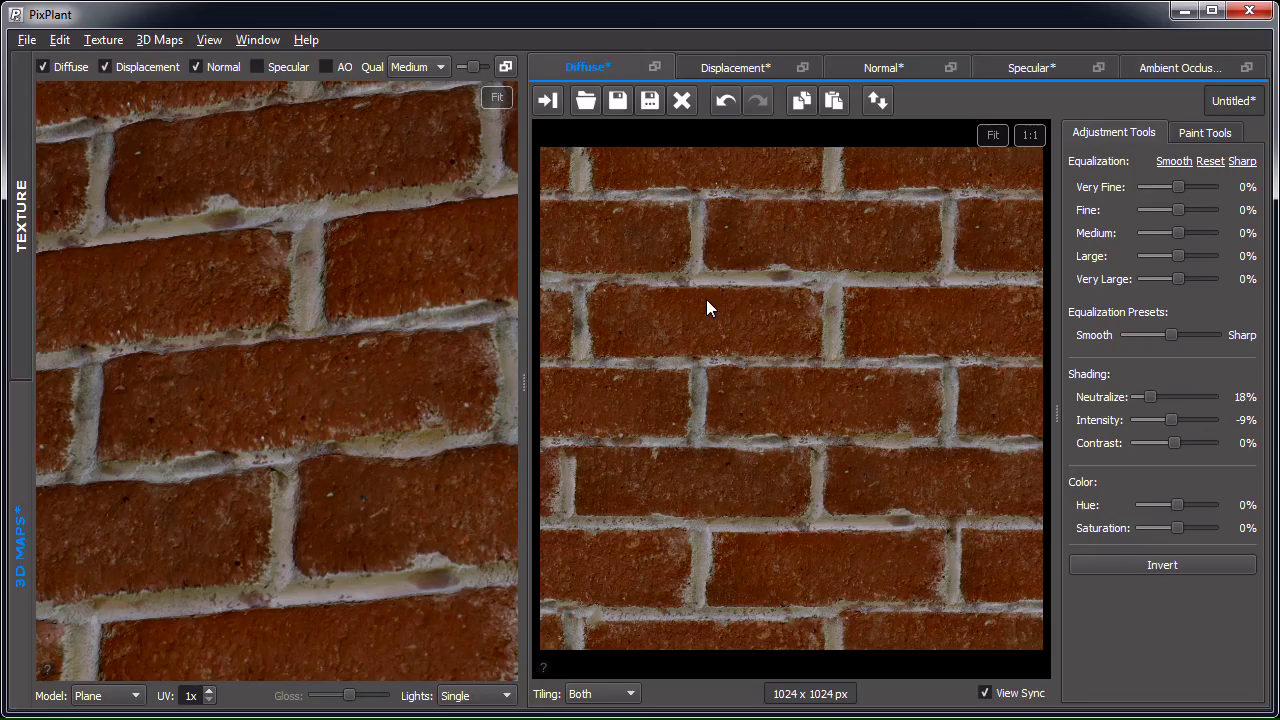
Step: Open the specular map, enable it in the 3D preview and inspect the highlights from different angles
click(1022, 67)
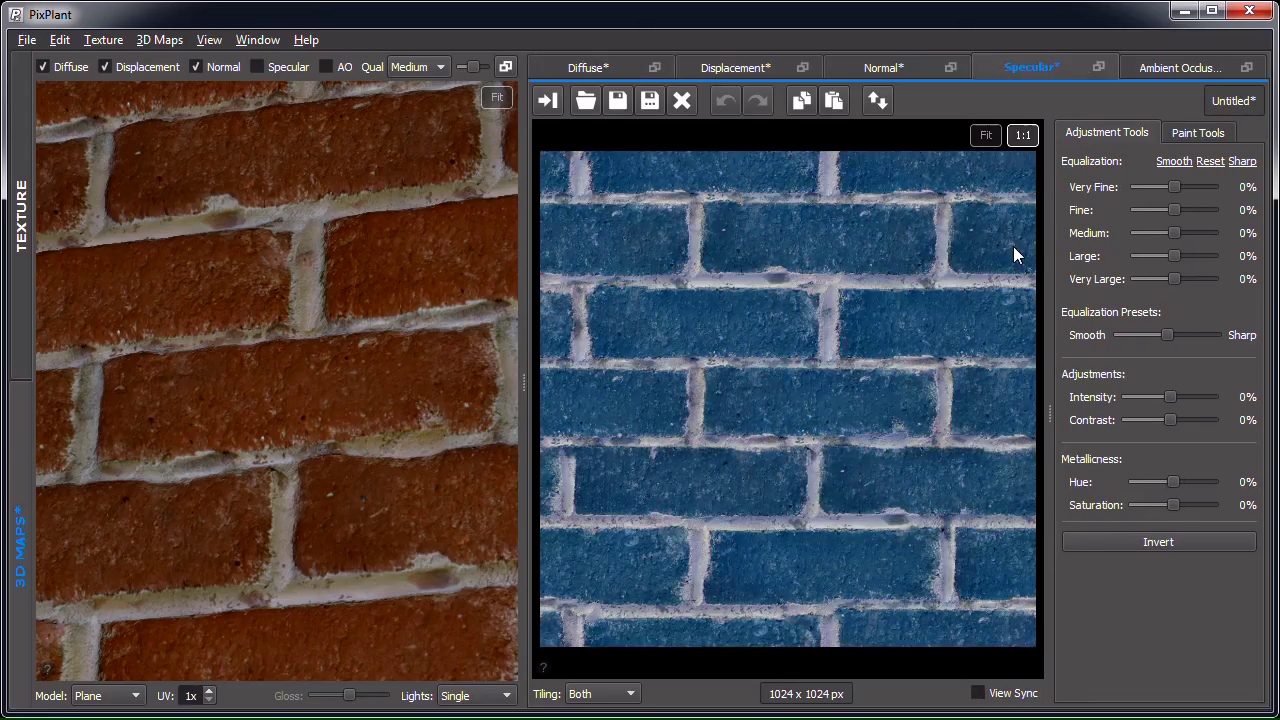
drag(285, 381, 318, 458)
click(281, 69)
scroll(318, 460, down, 2)
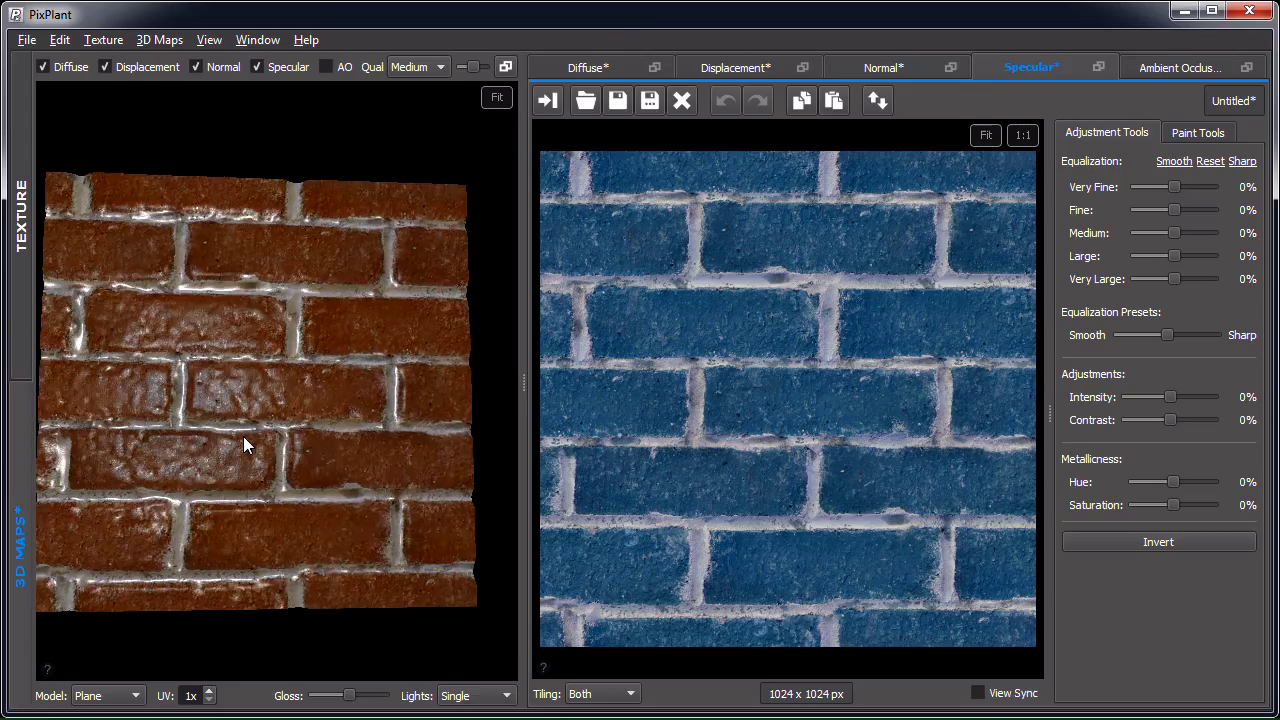
drag(244, 437, 269, 451)
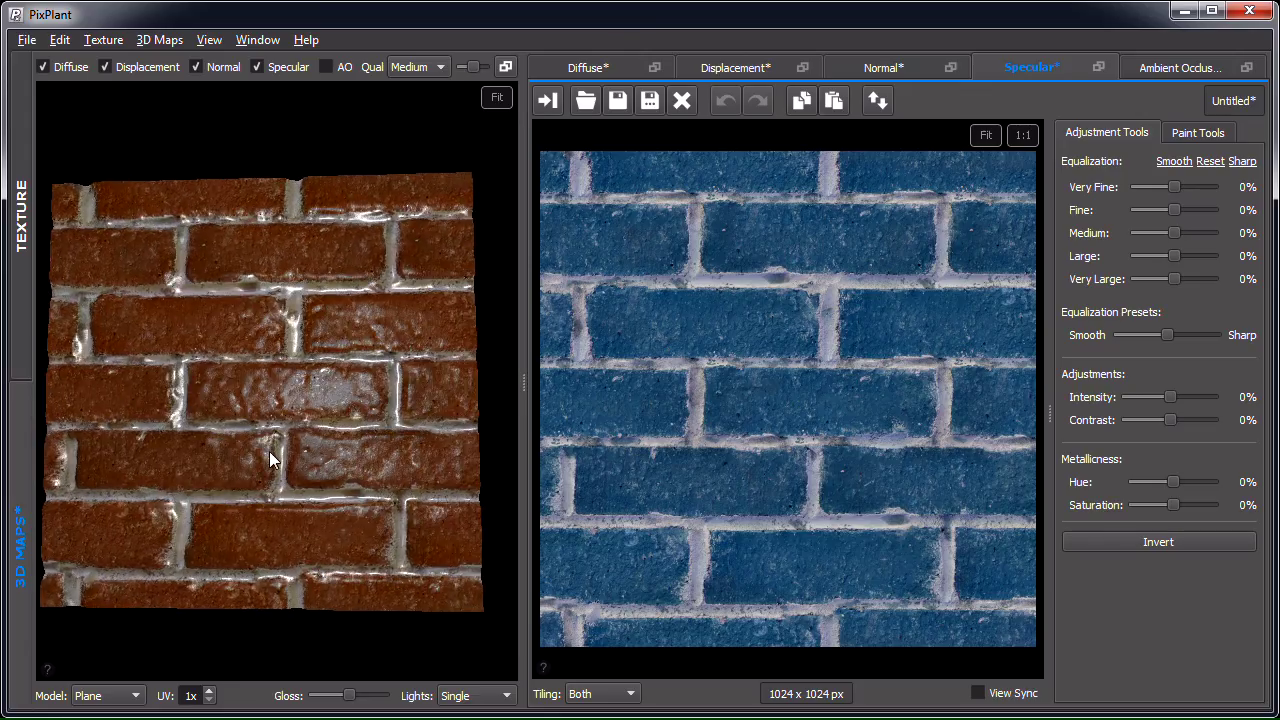
scroll(288, 416, up, 2)
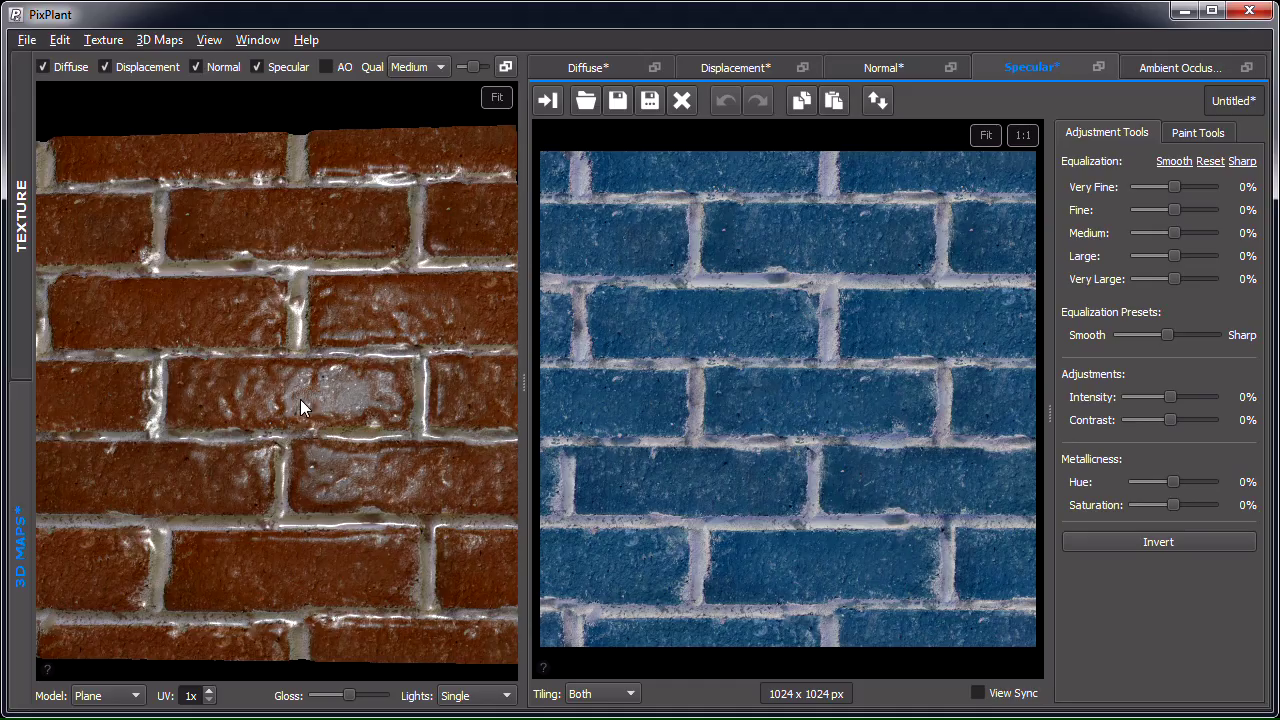
mouse_move(299, 398)
mouse_down()
mouse_move(290, 377)
mouse_move(309, 431)
mouse_move(309, 412)
mouse_up()
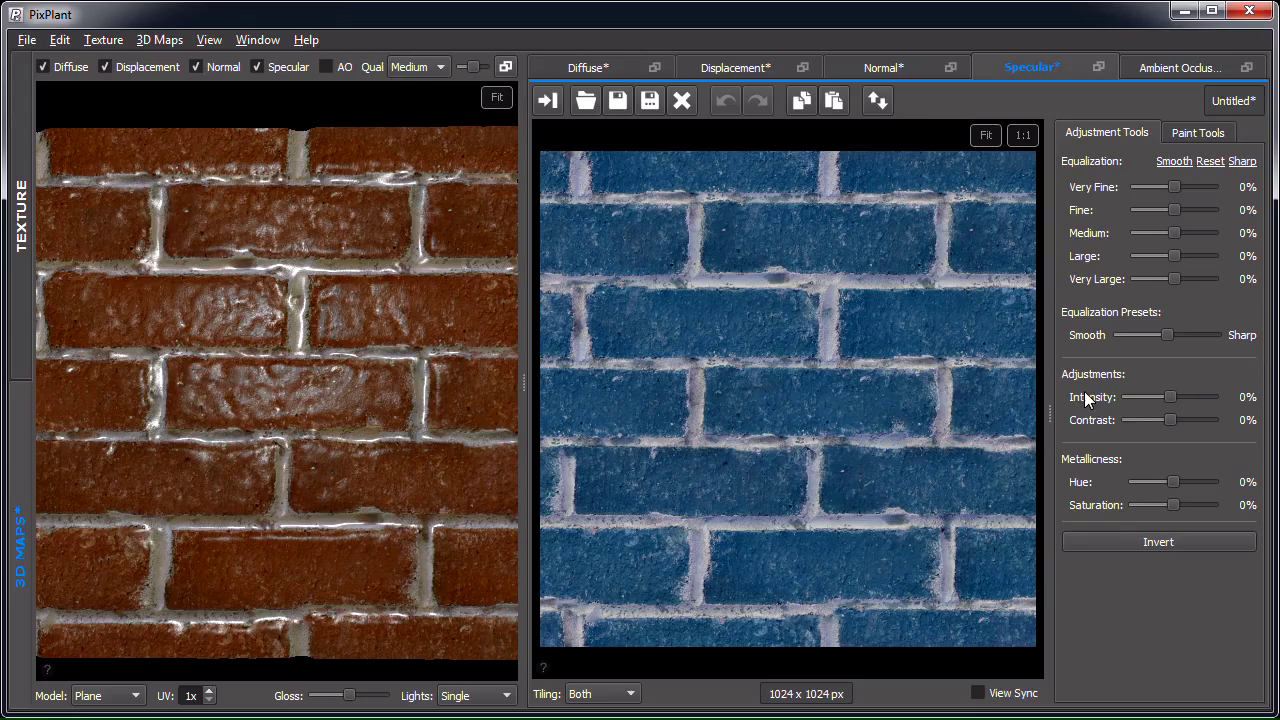
Step: Set the specular map's intensity to -25% and its metallicness hue to +100%
drag(1172, 399, 1159, 398)
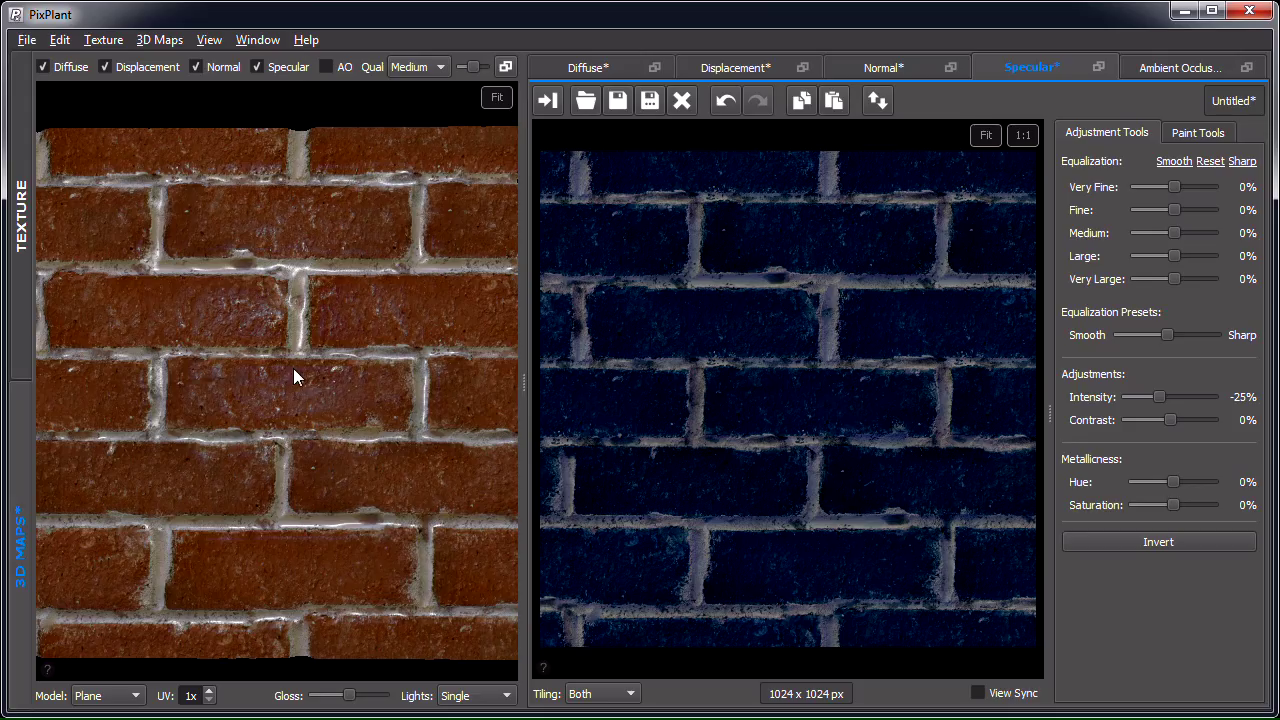
mouse_move(293, 368)
mouse_down()
mouse_move(319, 371)
mouse_move(287, 367)
mouse_up()
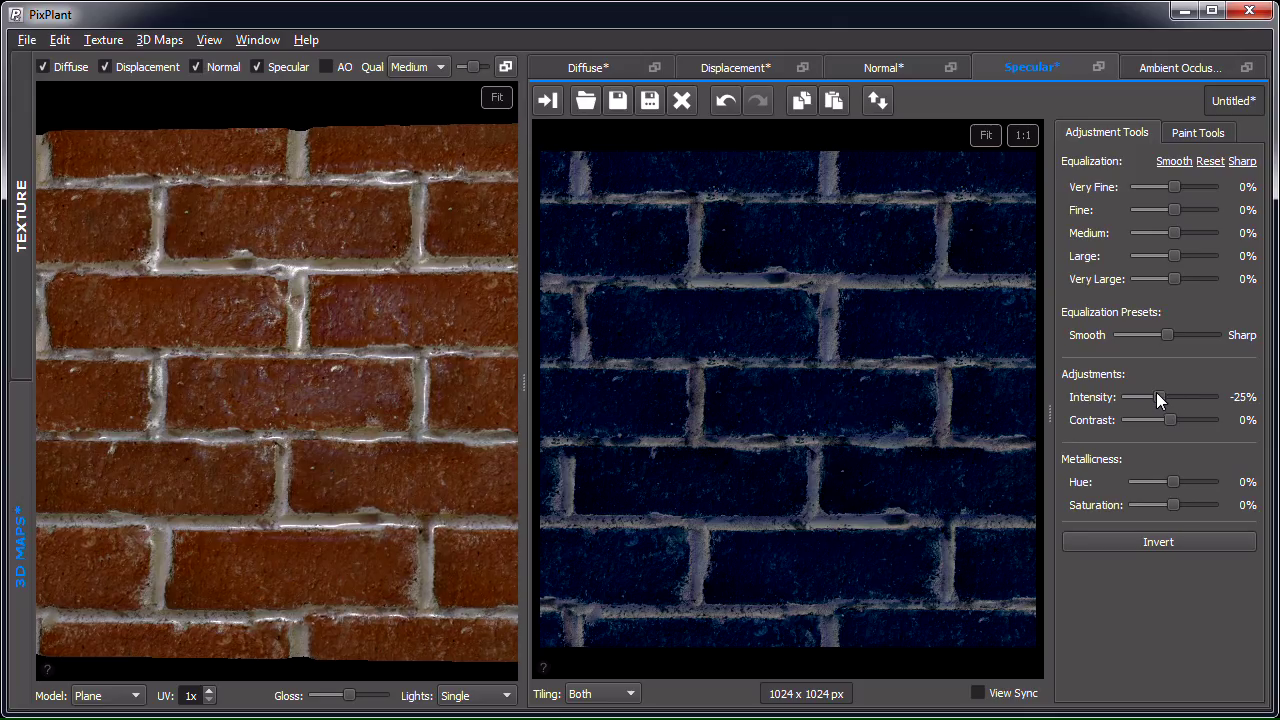
drag(1156, 392, 1159, 396)
drag(345, 389, 511, 471)
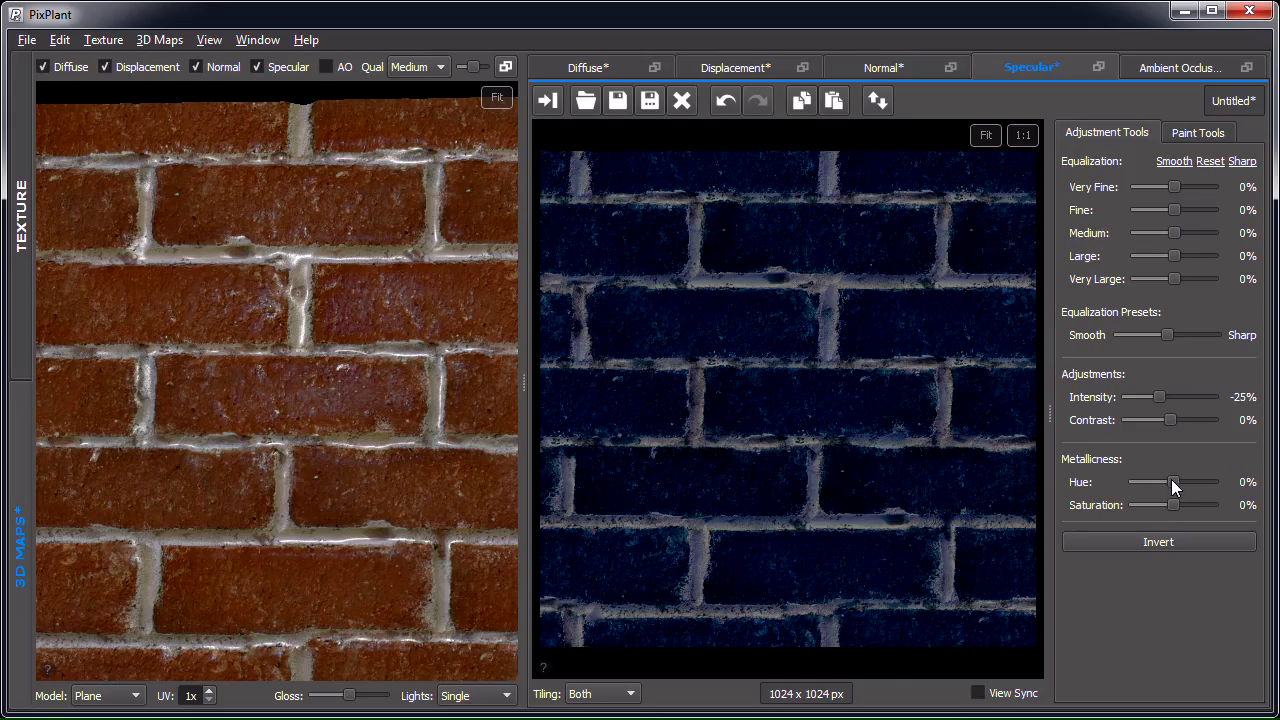
drag(1173, 479, 1212, 480)
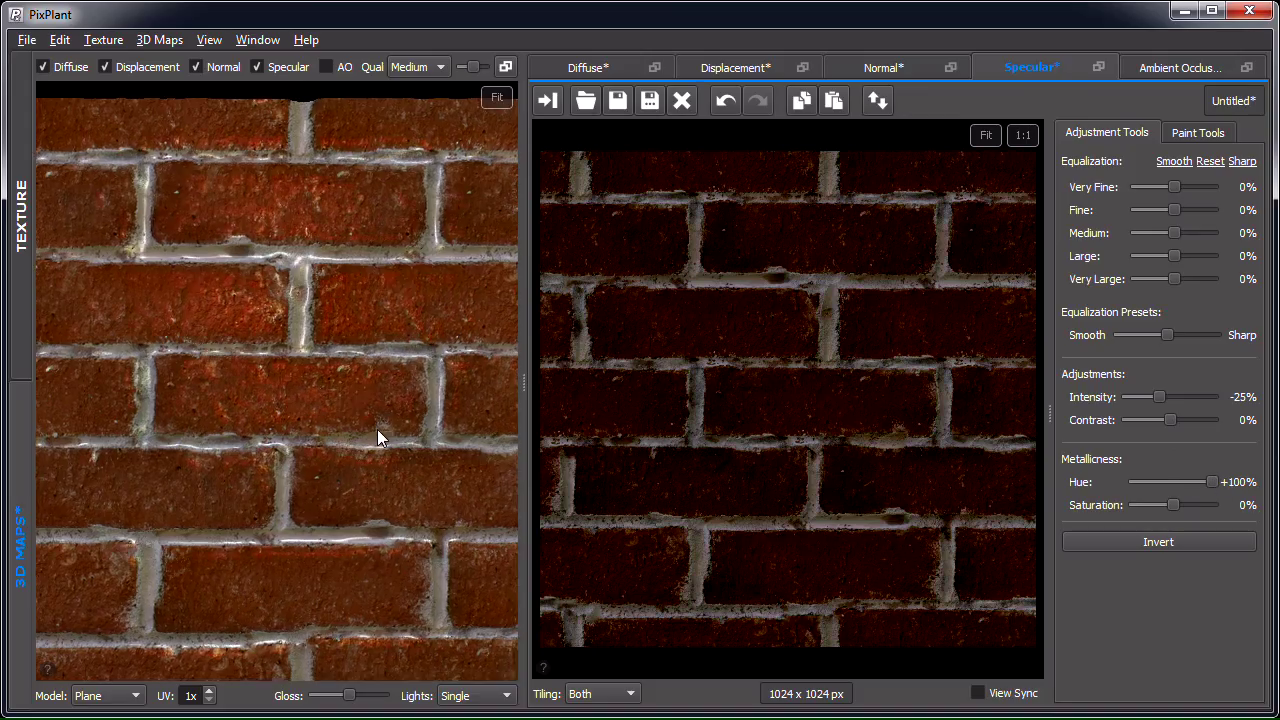
Step: Reset the specular map's metallicness hue to 0% and inspect the brick highlights in the 3D preview
drag(377, 429, 351, 411)
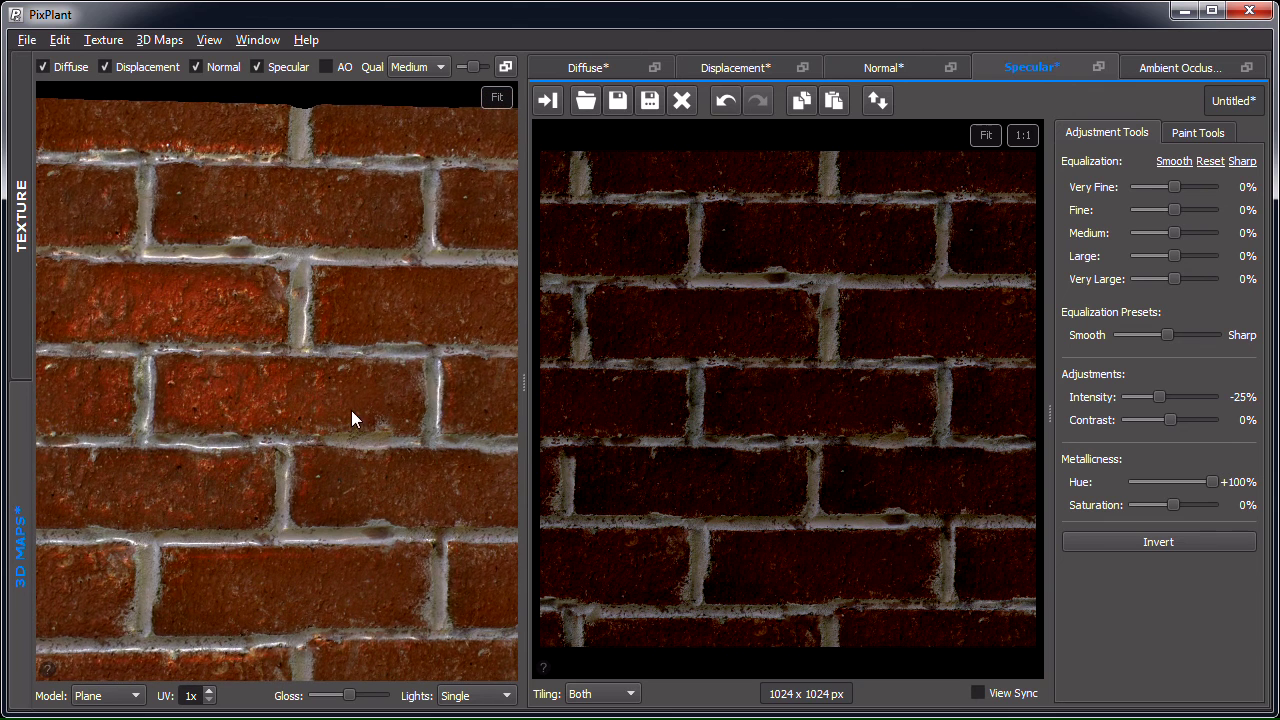
scroll(254, 419, up, 3)
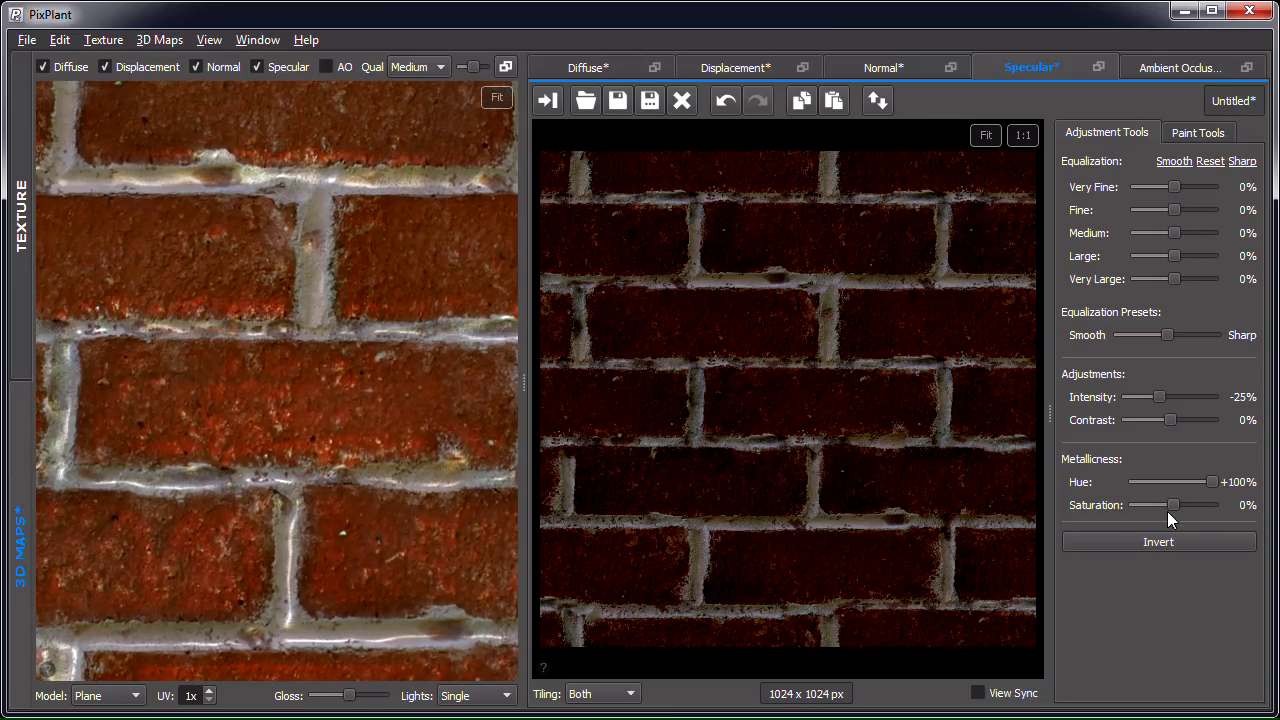
drag(364, 442, 372, 441)
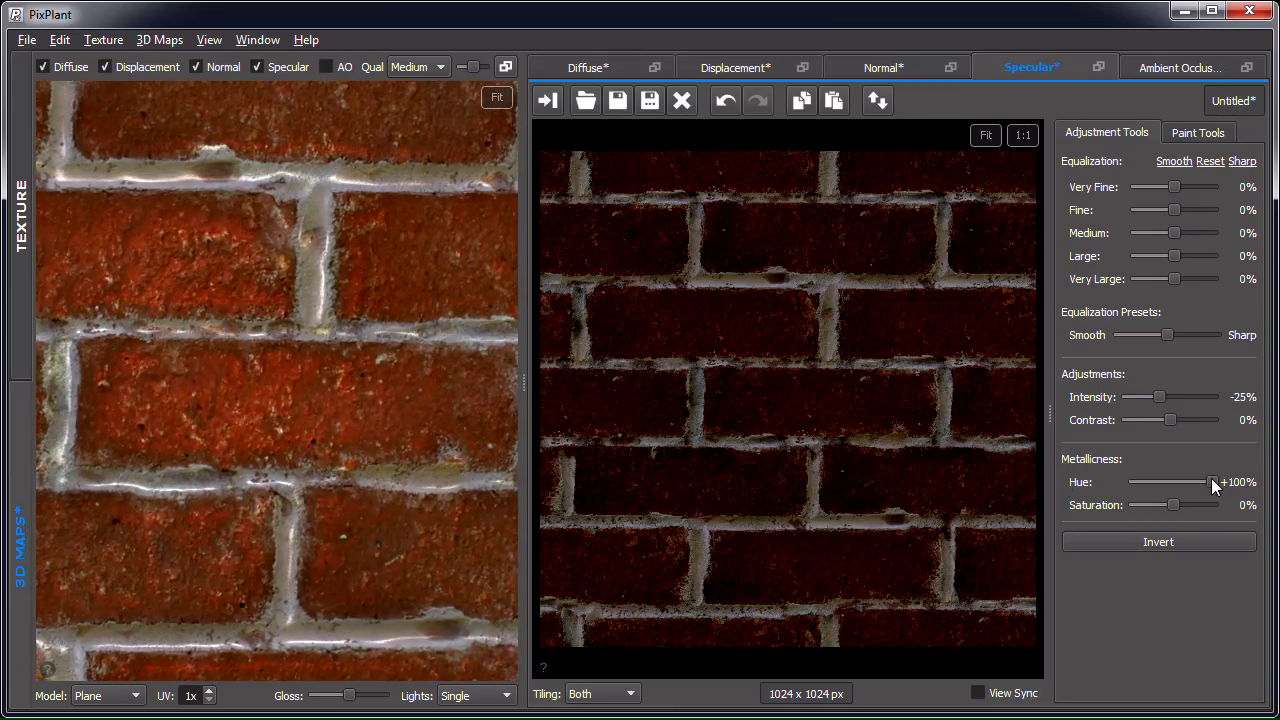
double_click(1080, 484)
scroll(319, 409, down, 1)
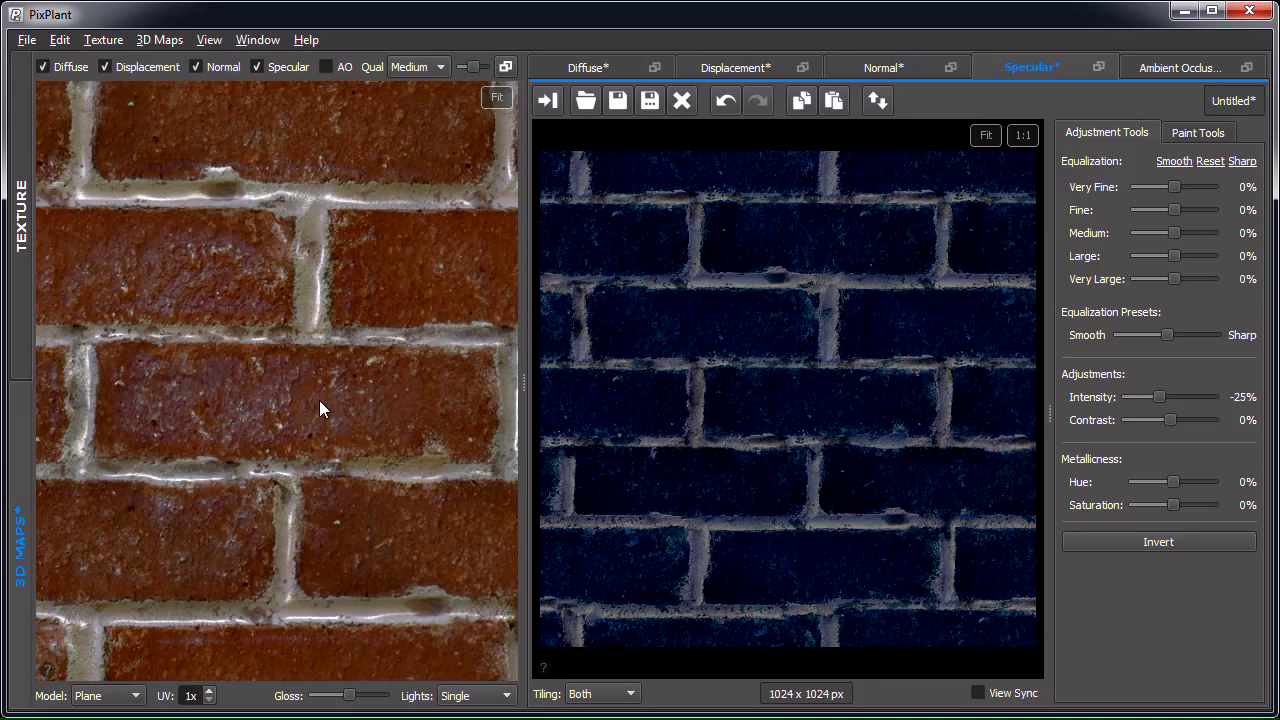
scroll(328, 394, down, 1)
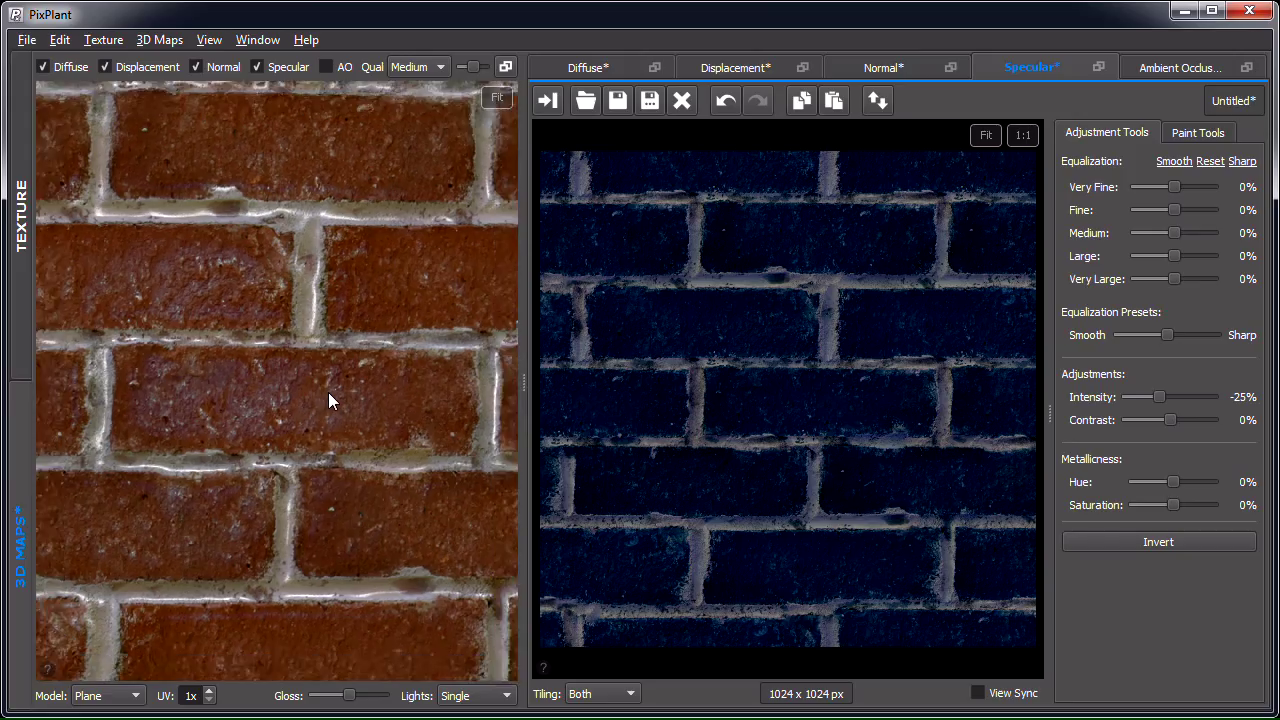
scroll(295, 418, up, 2)
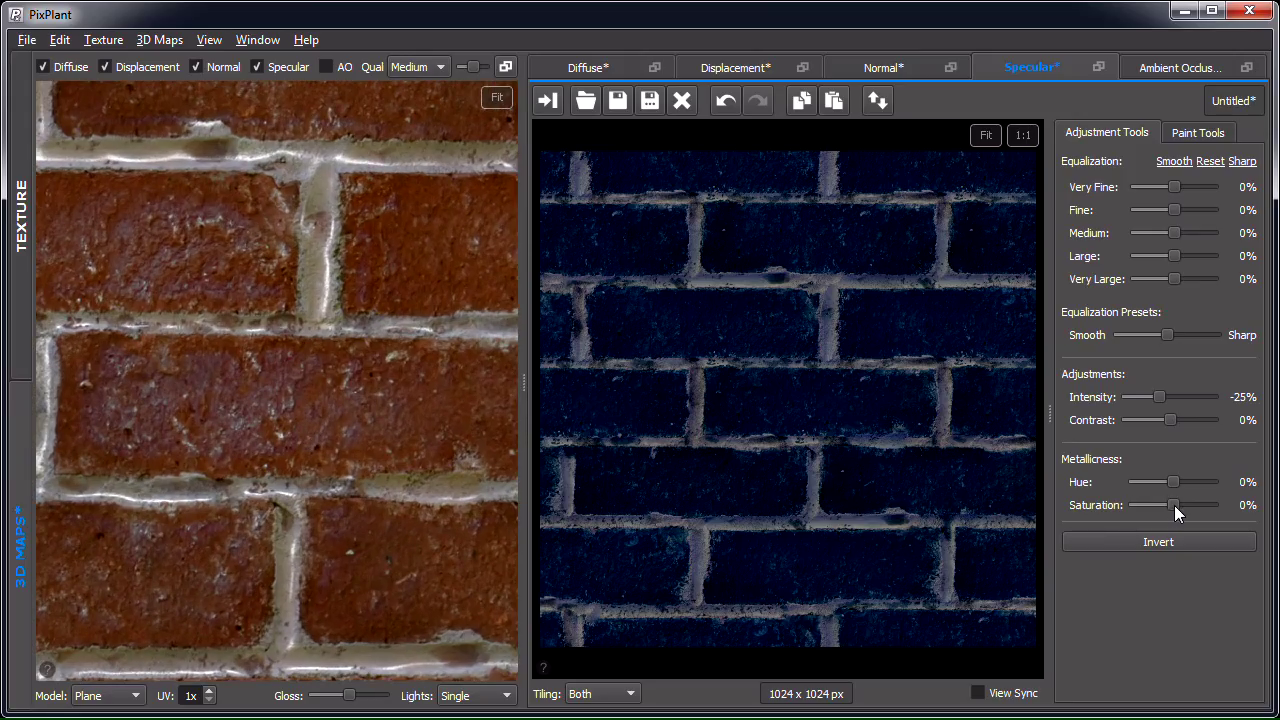
Step: Set the specular map's metallicness saturation to -18% and check the highlights under different light angles in 3D
drag(1175, 505, 1168, 503)
scroll(388, 428, down, 2)
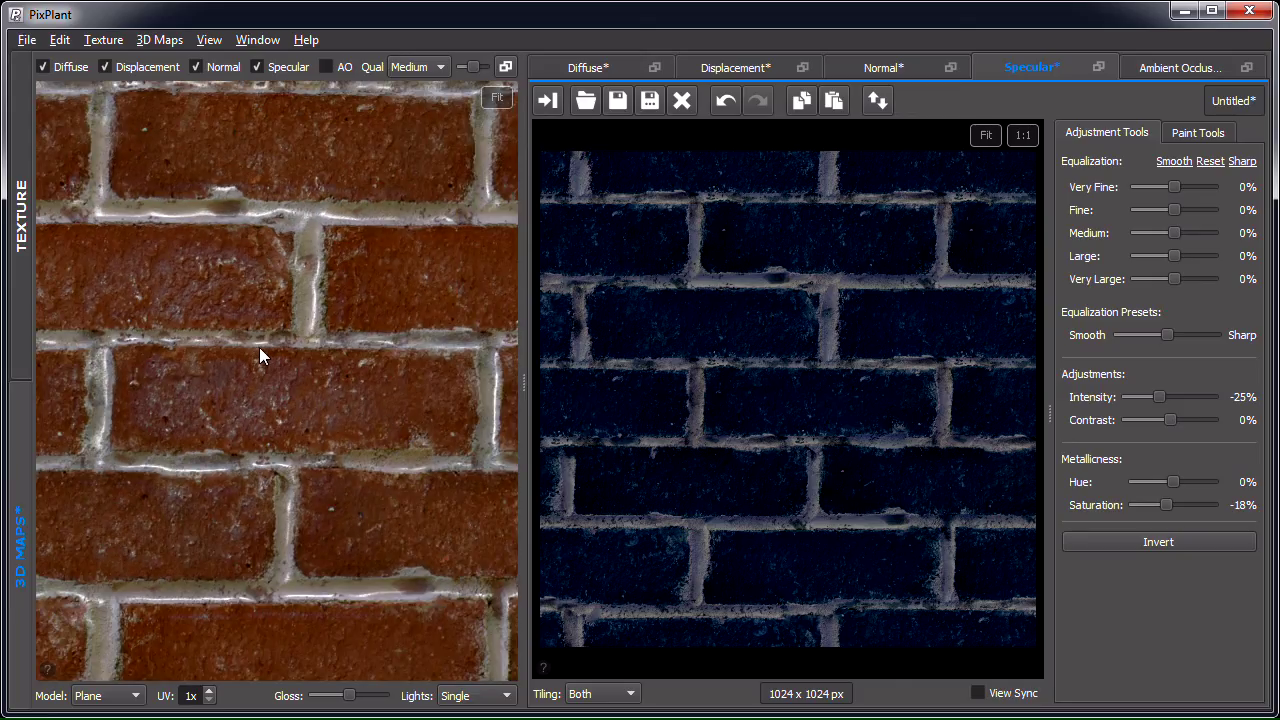
mouse_move(230, 365)
mouse_down()
mouse_move(263, 374)
mouse_move(268, 341)
mouse_up()
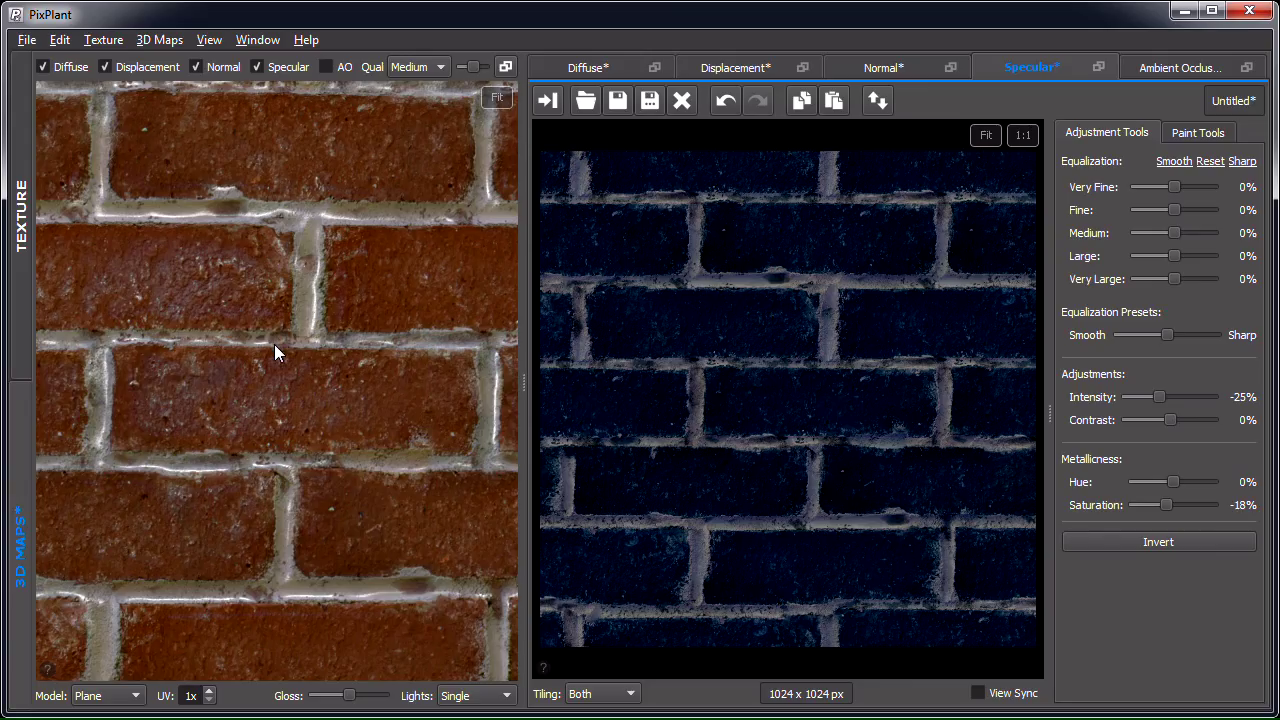
drag(274, 344, 273, 359)
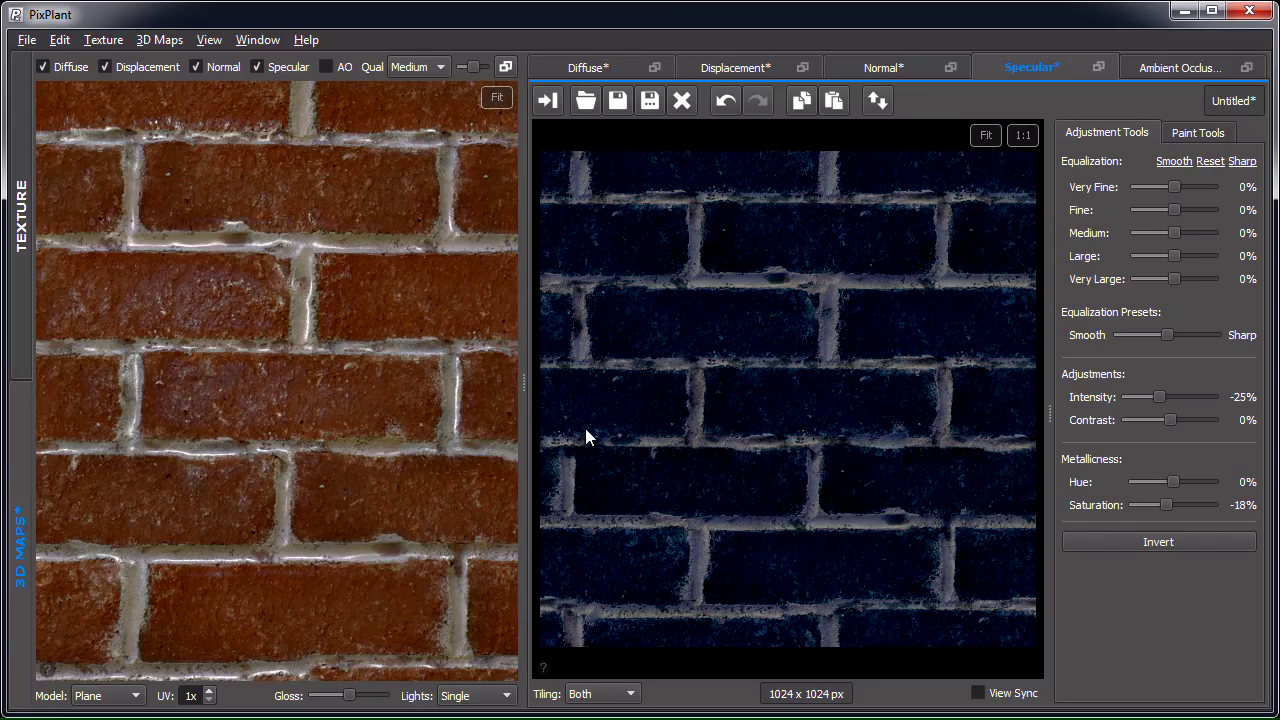
Step: Set the specular map's intensity to -53% and its contrast to -44%, checking the wall's shine in the 3D preview
drag(1158, 397, 1152, 393)
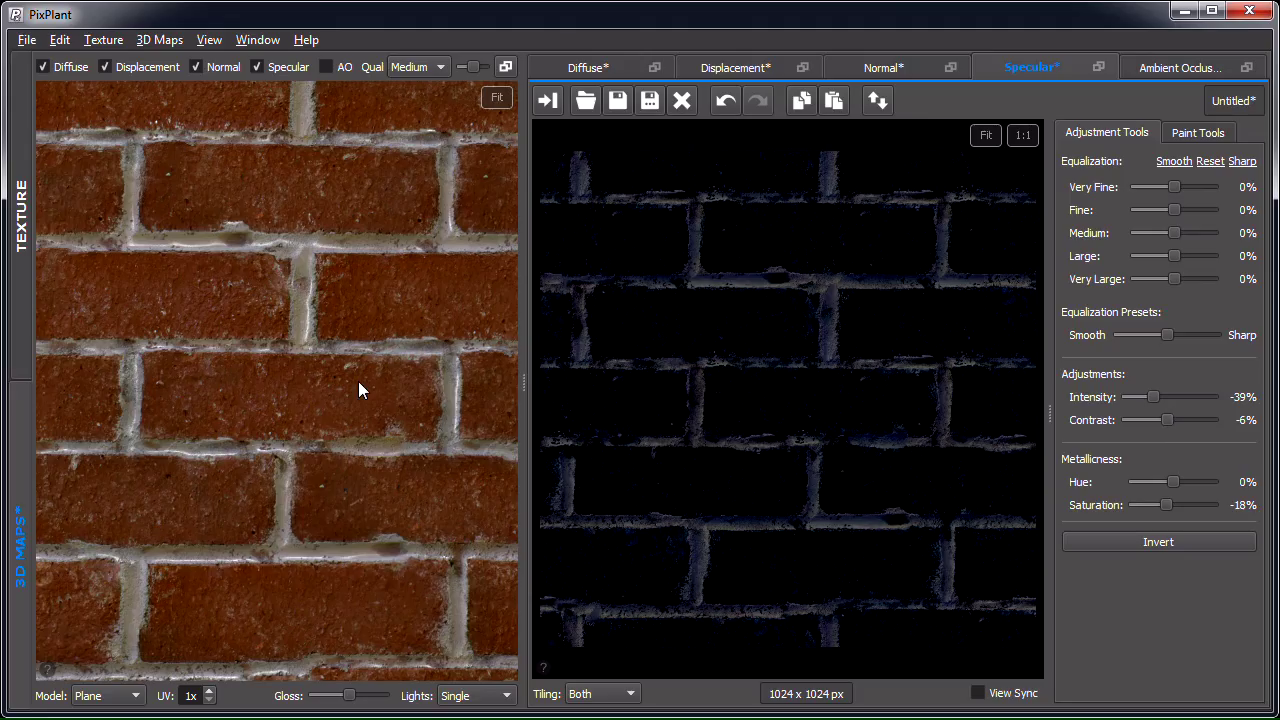
scroll(340, 378, up, 2)
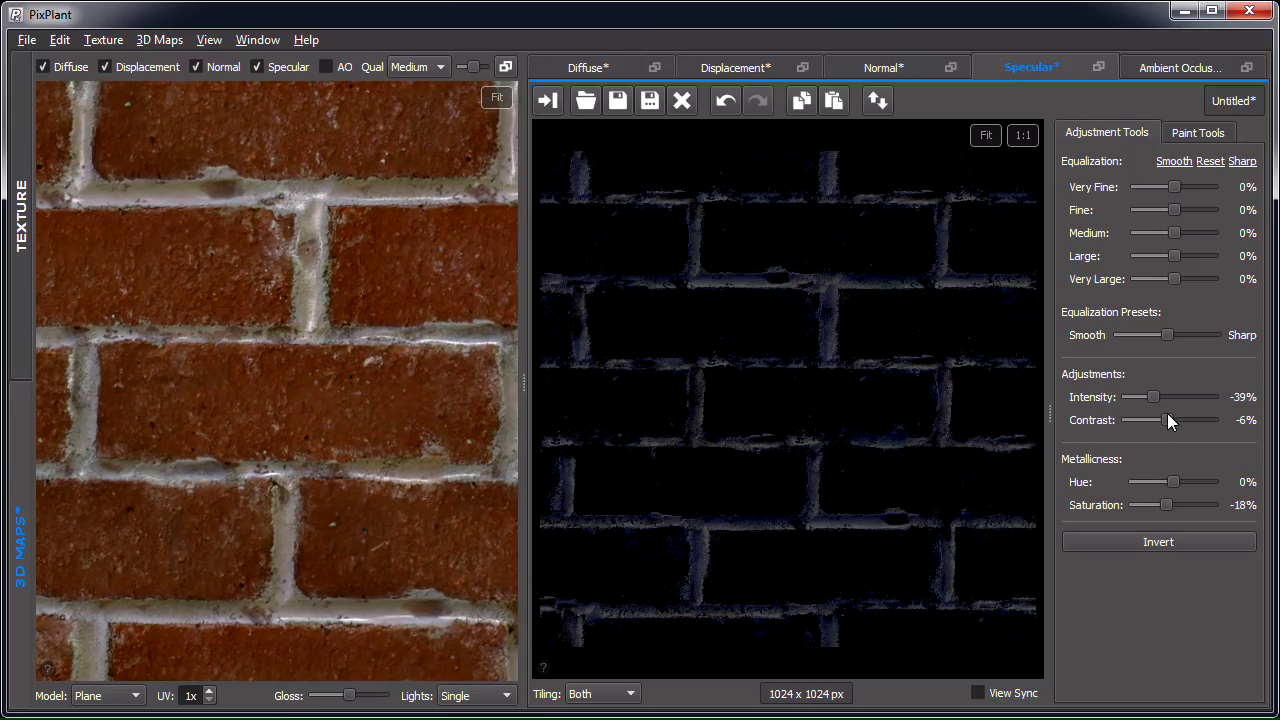
drag(1166, 414, 1148, 393)
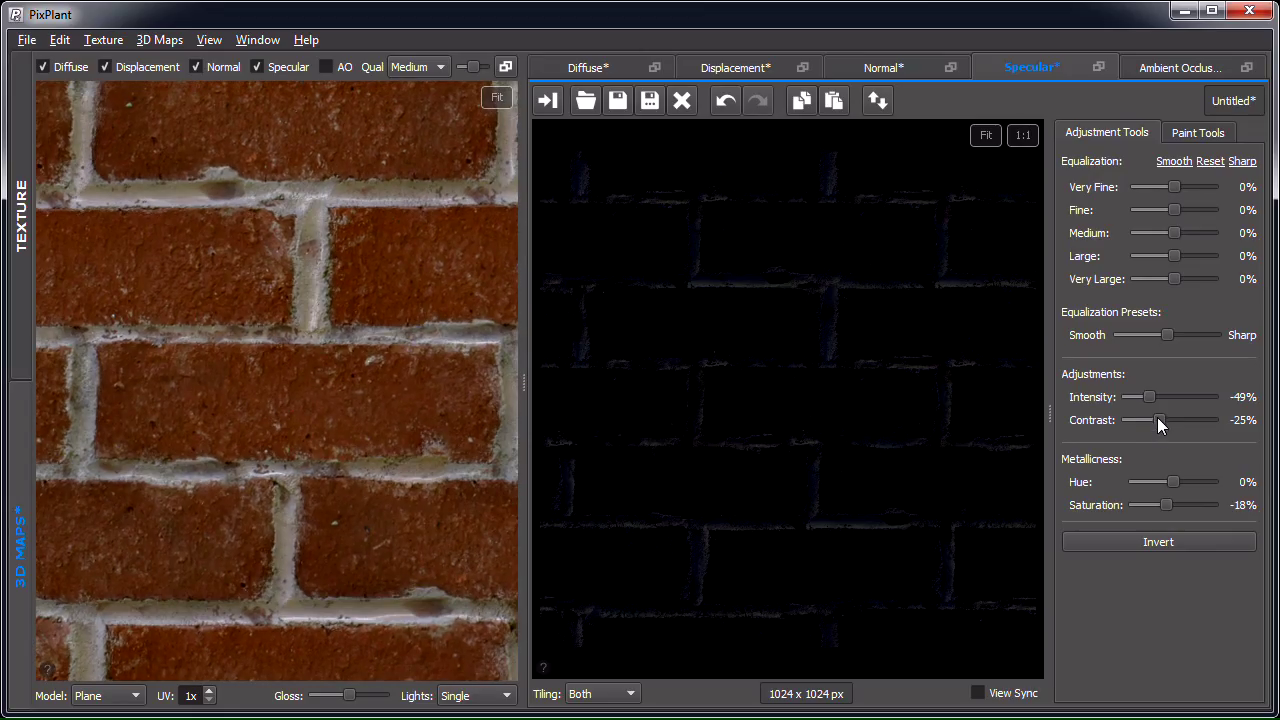
drag(1158, 420, 1150, 419)
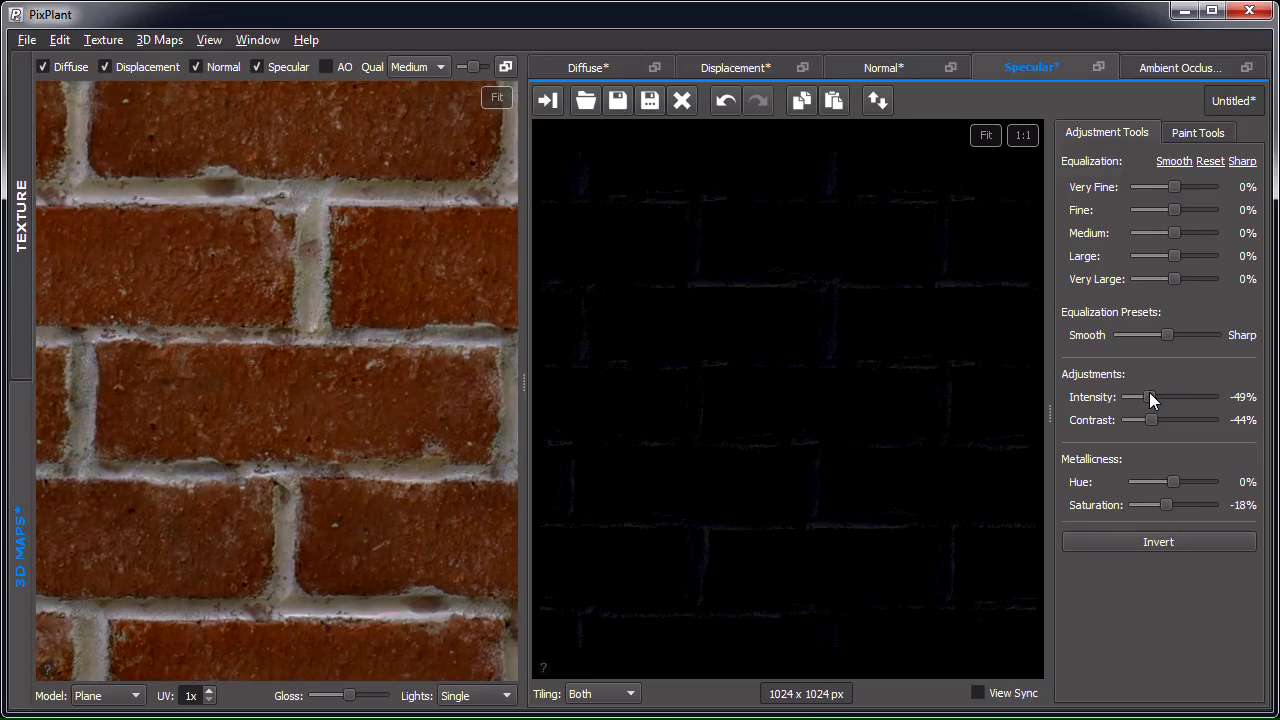
drag(1149, 396, 1147, 396)
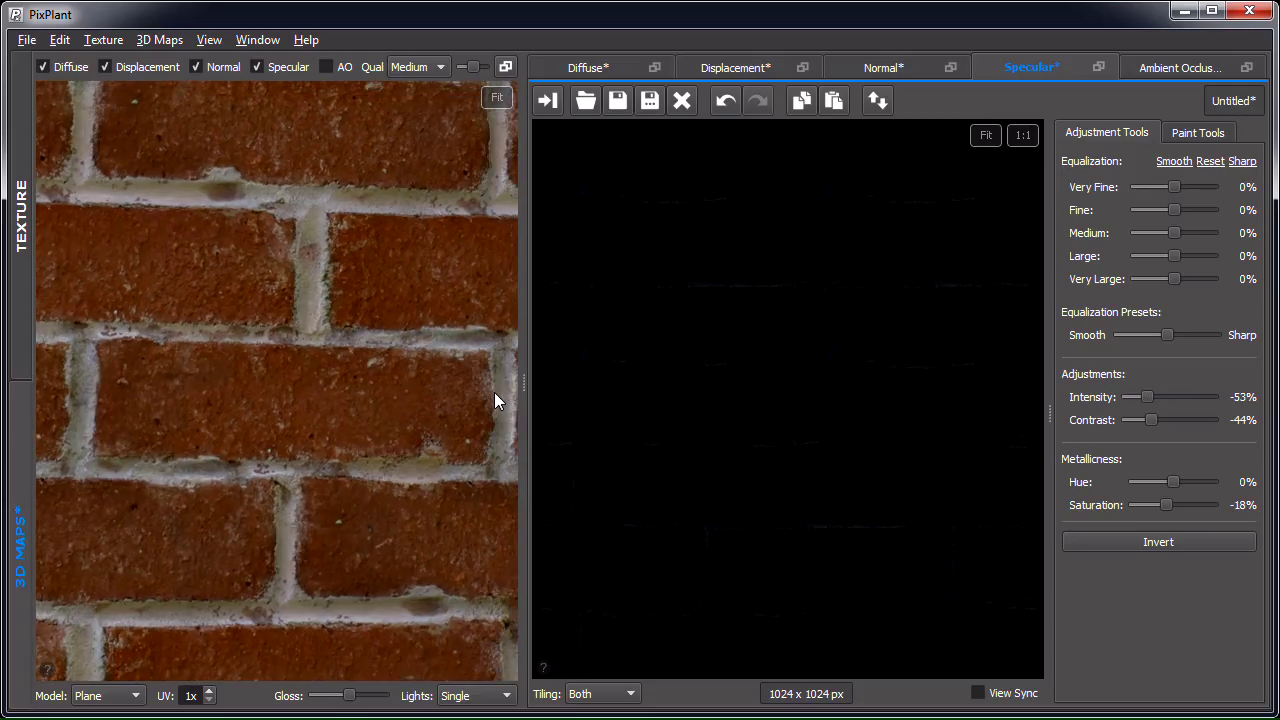
scroll(347, 390, down, 2)
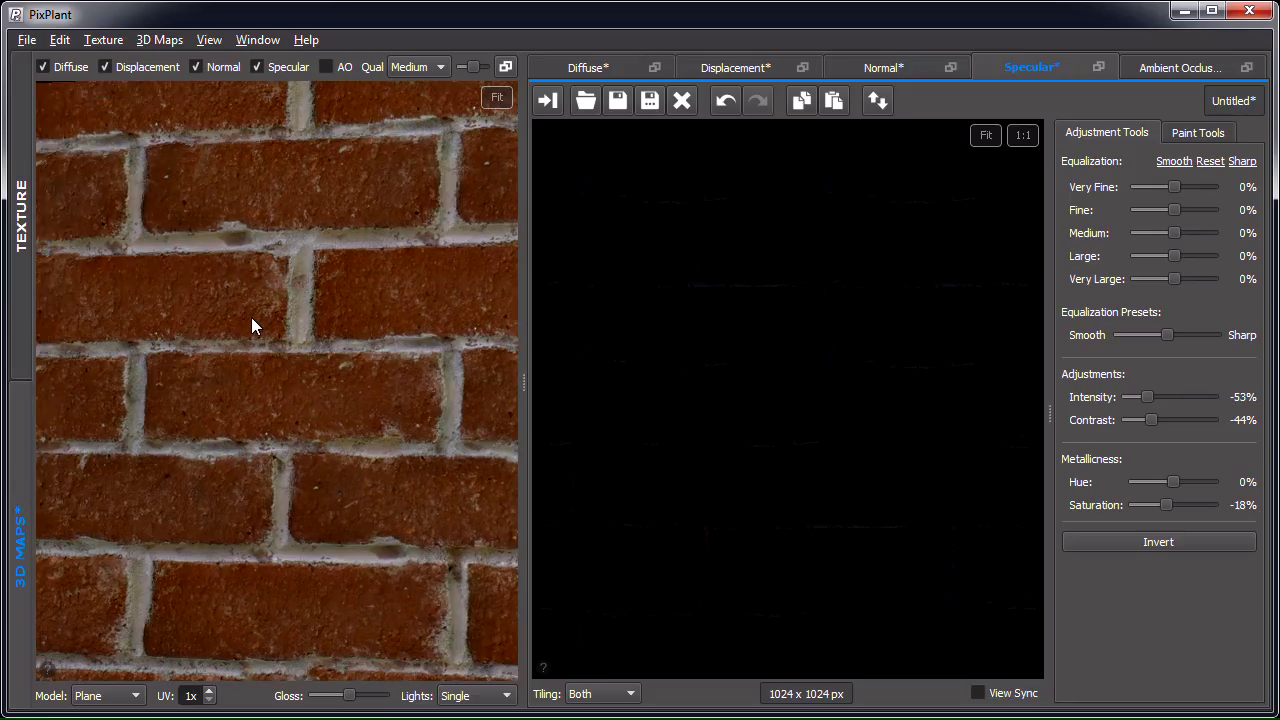
drag(286, 373, 329, 392)
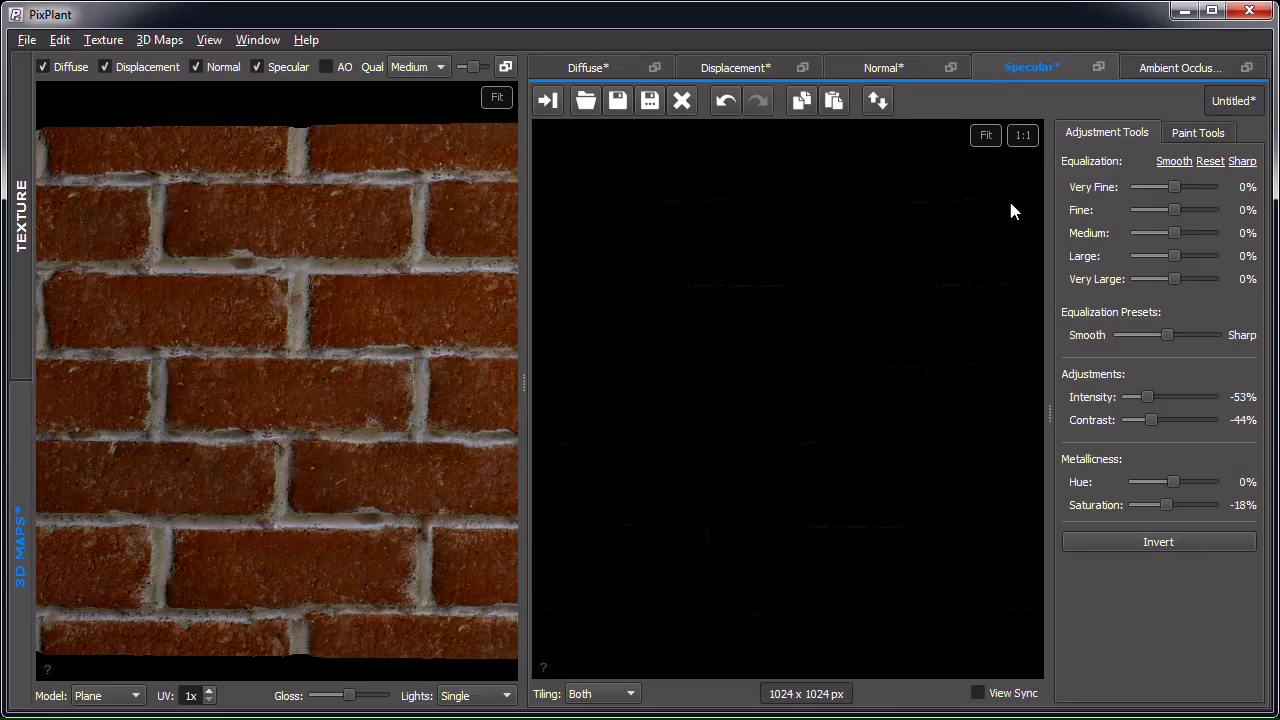
Step: Open the ambient occlusion map, enable it in the 3D preview and inspect the shading along the mortar joints
click(1160, 67)
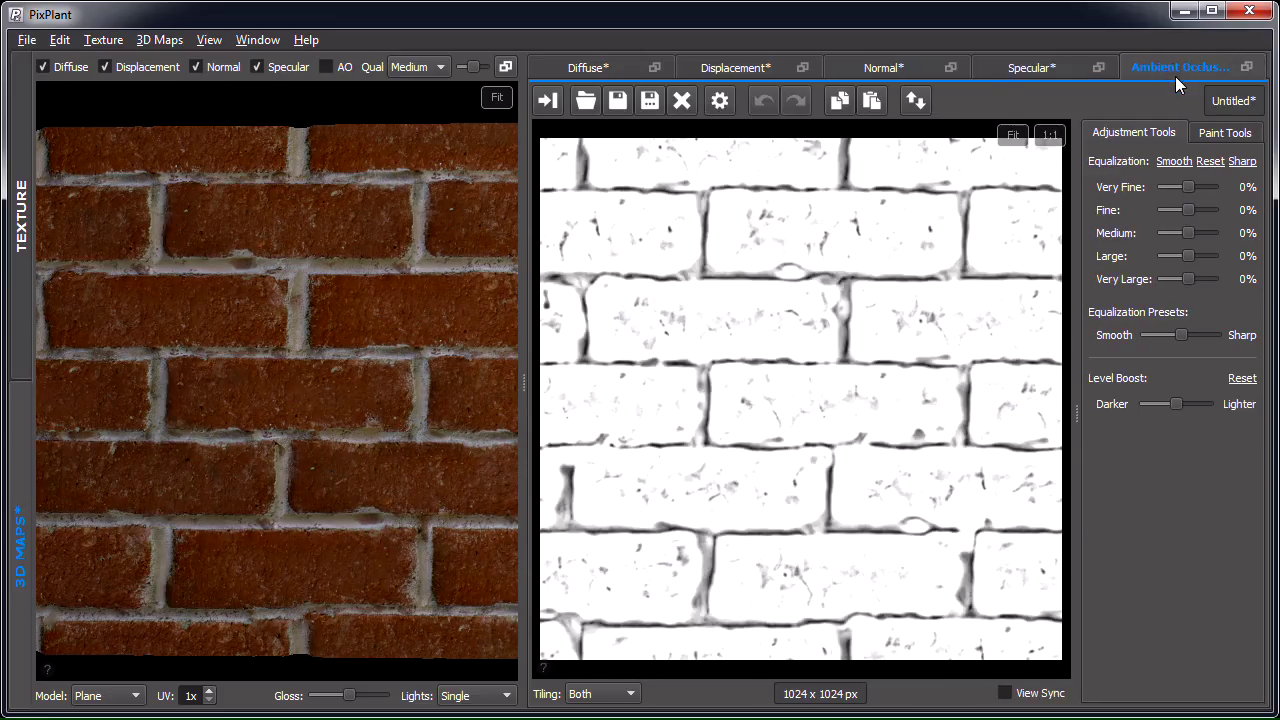
click(333, 66)
scroll(308, 358, up, 2)
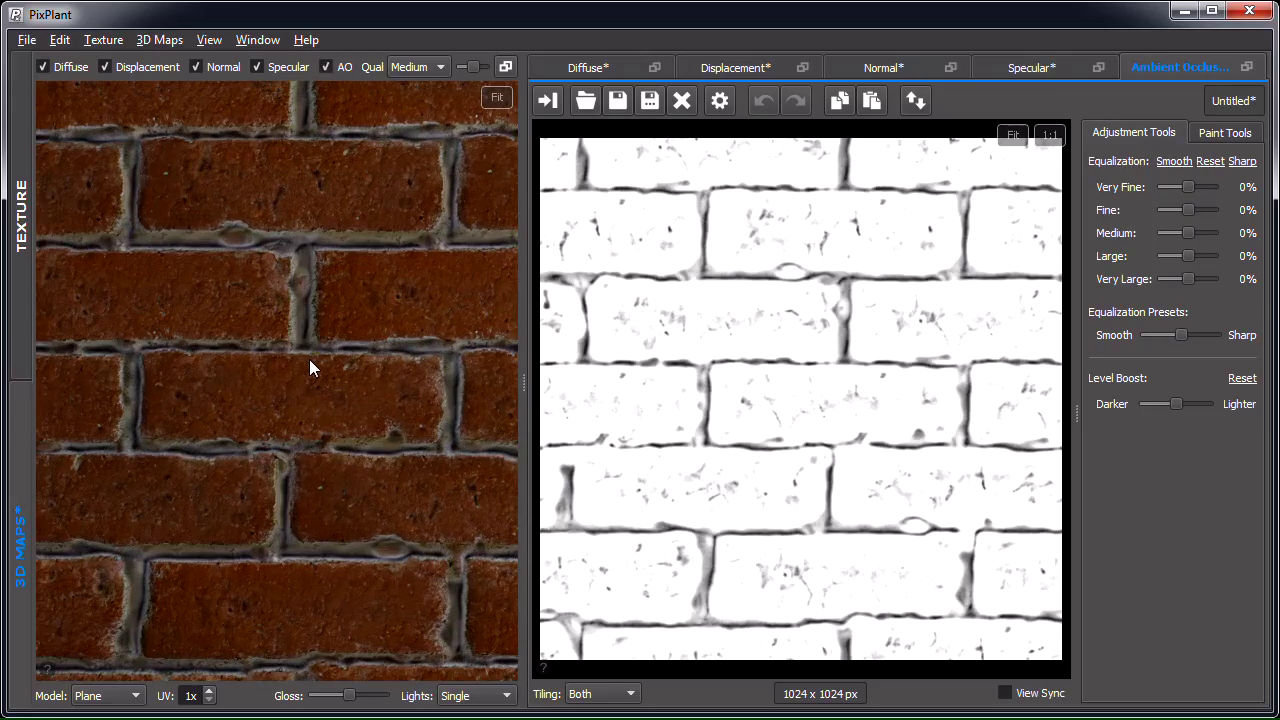
drag(307, 360, 301, 347)
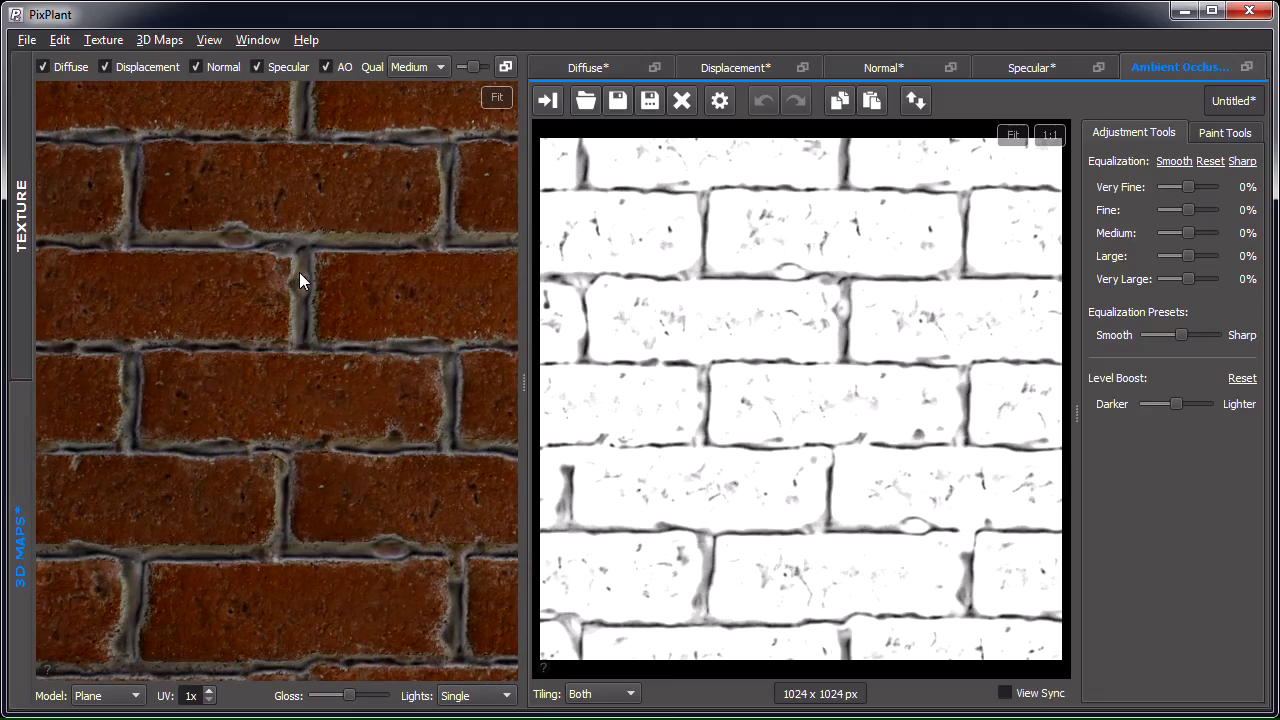
Step: Re-render the ambient occlusion from displacement without saving the old map, using a 3.6% ray distance and slightly higher planar bias
click(557, 100)
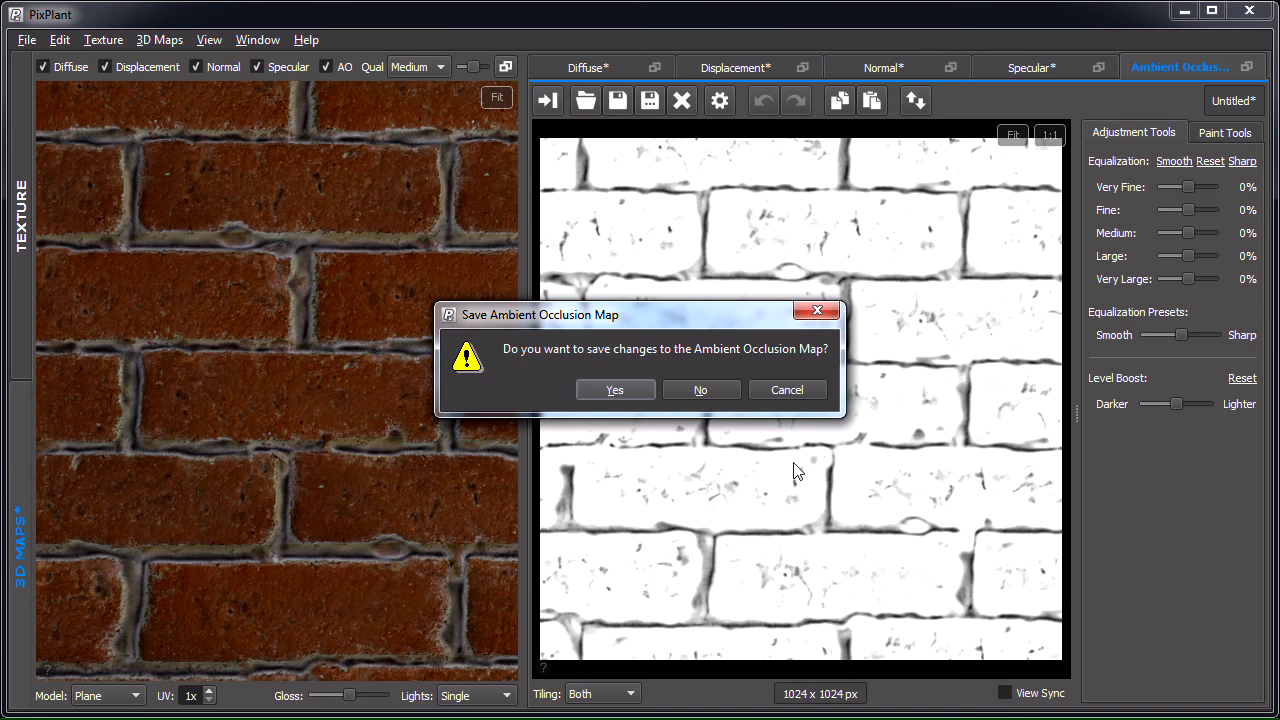
click(706, 404)
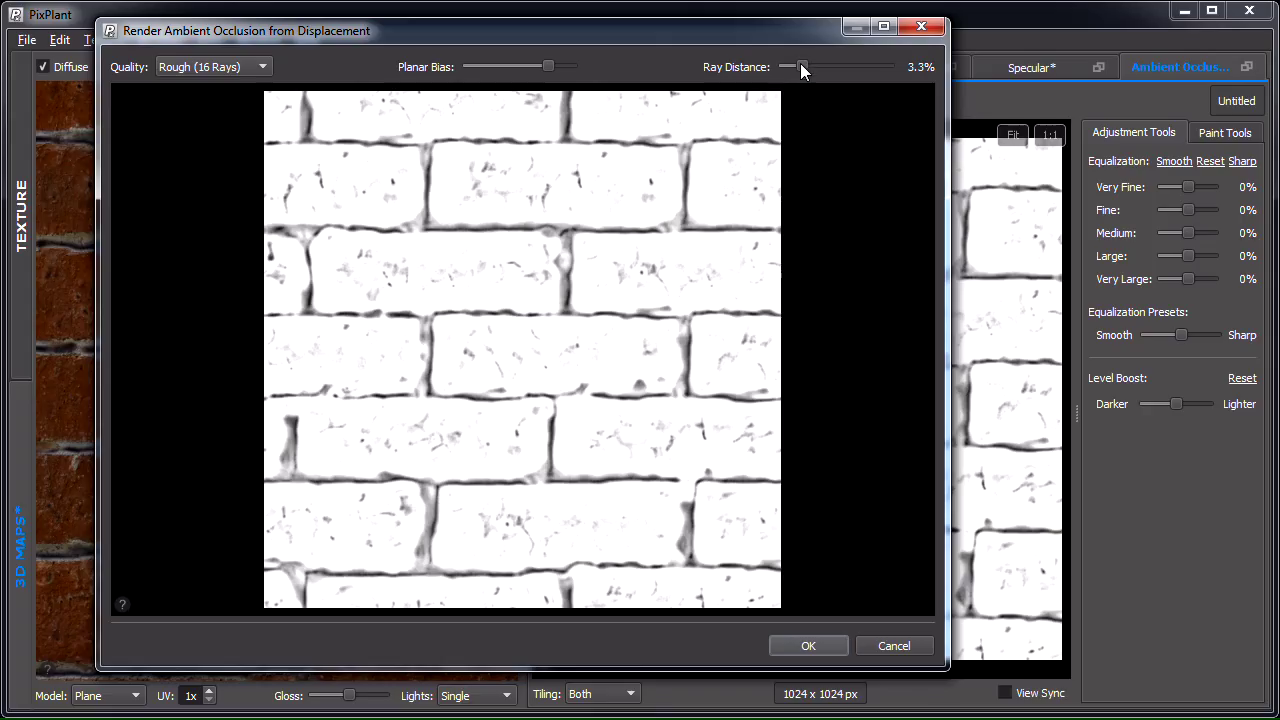
drag(800, 65, 799, 66)
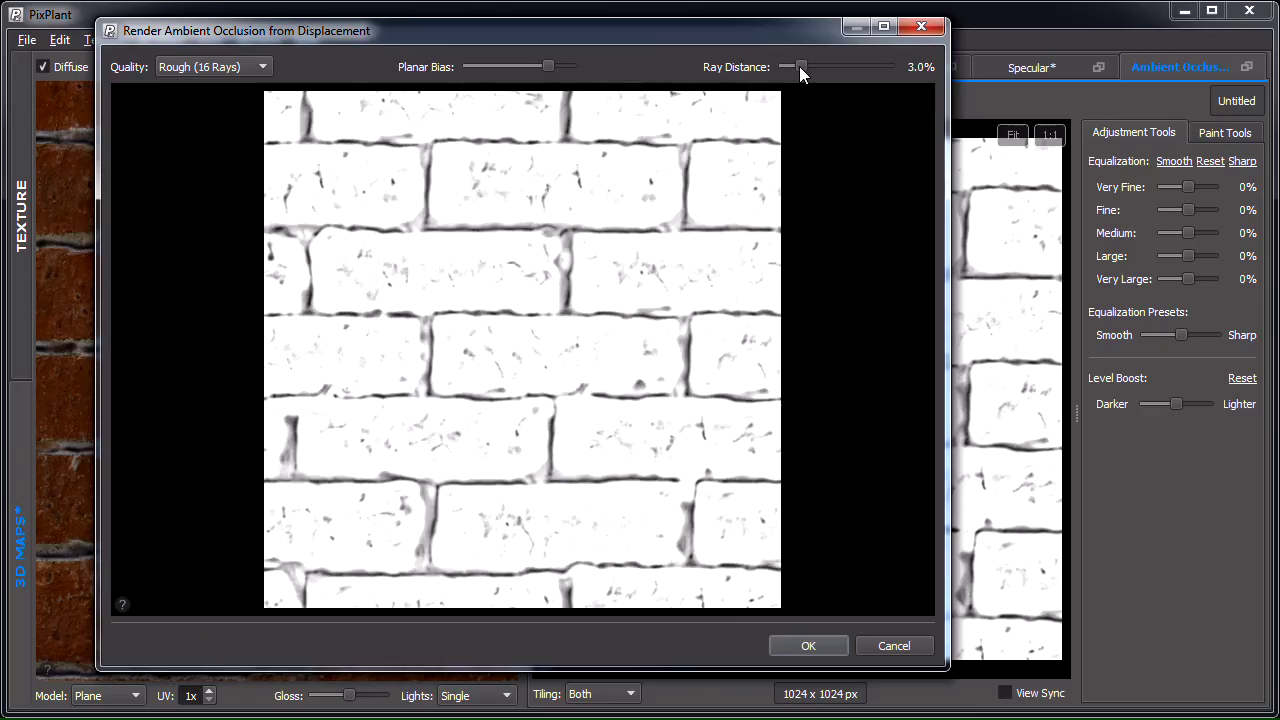
drag(799, 66, 800, 64)
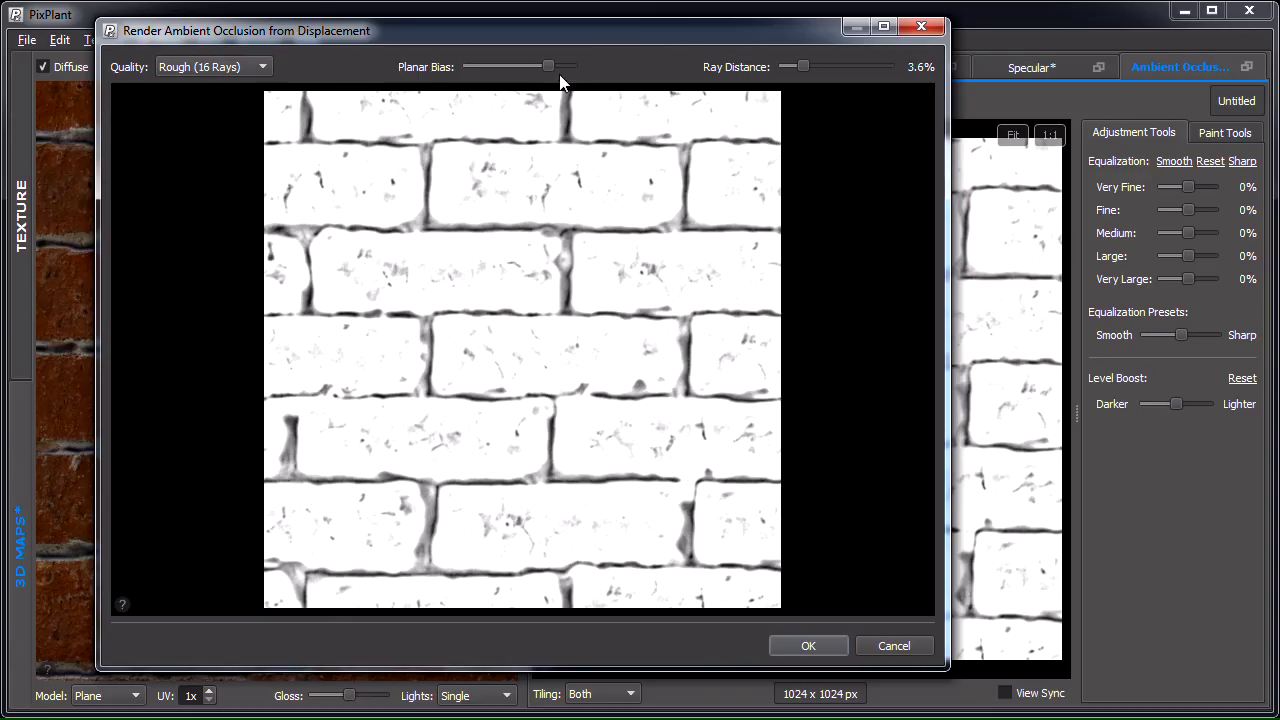
drag(549, 66, 557, 64)
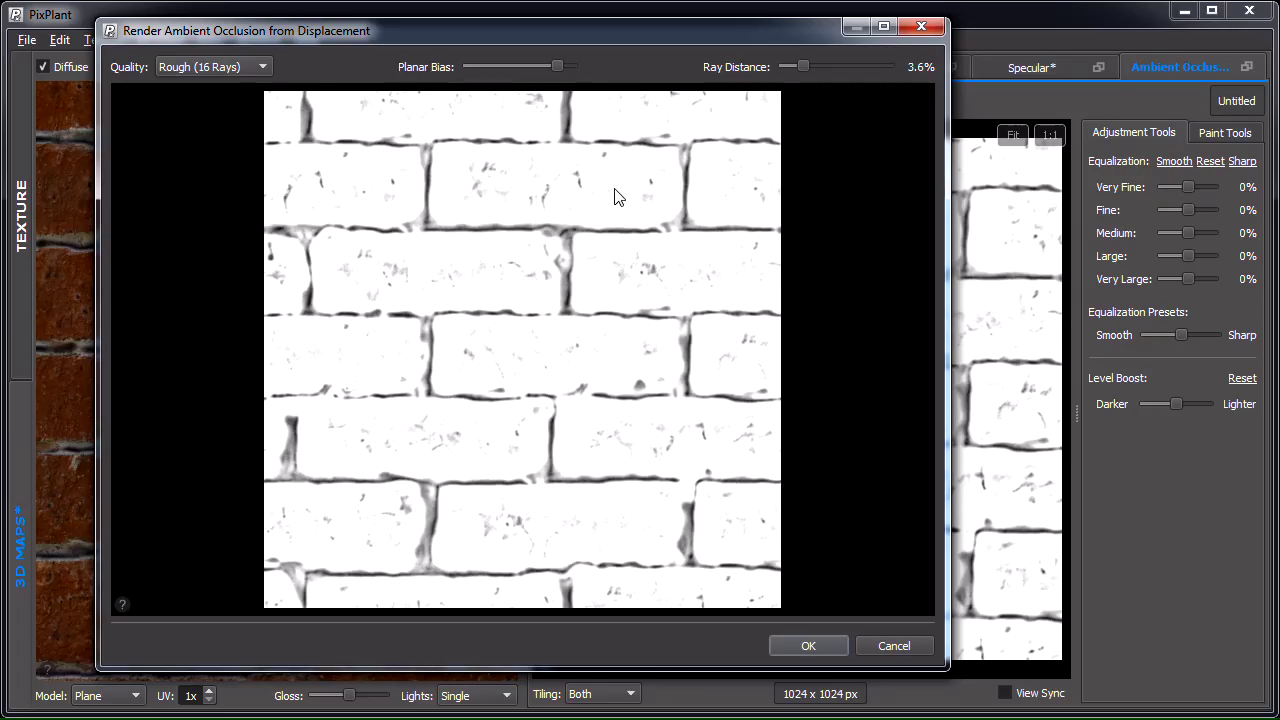
click(826, 647)
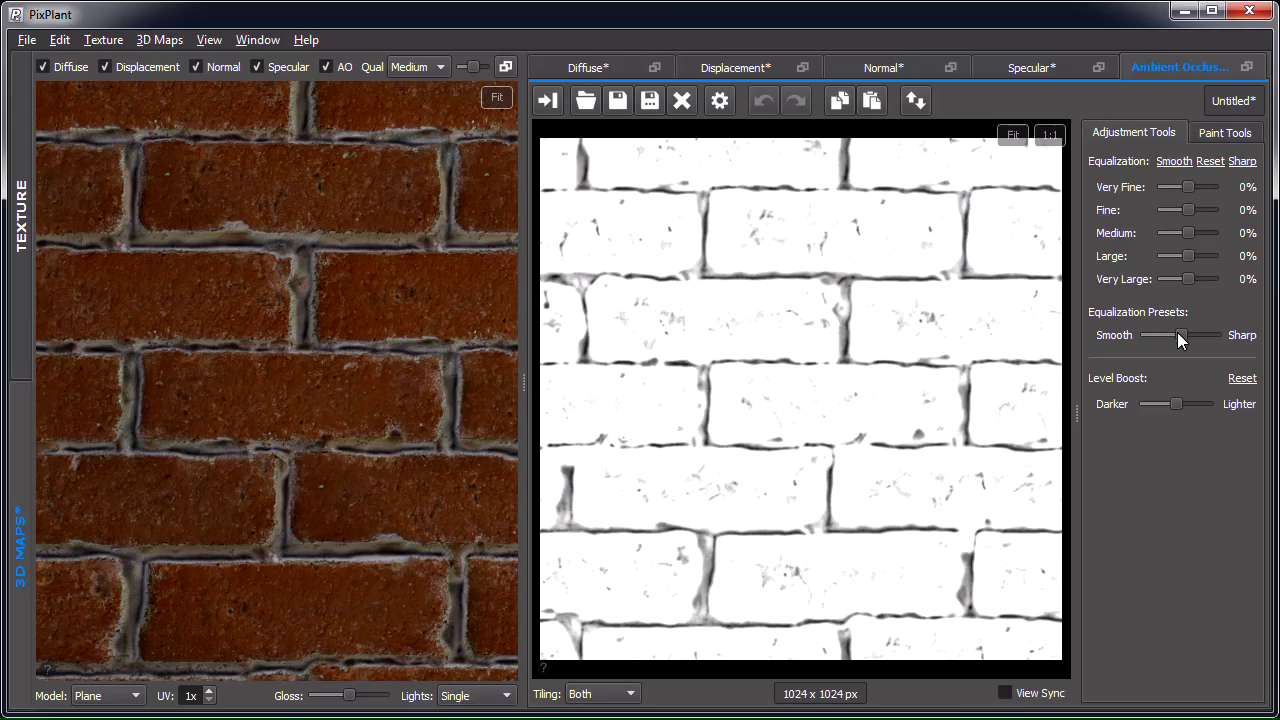
Step: Smooth the ambient occlusion map with the equalization preset to Very Fine -69%, Fine -61%, Medium -48%, Large -35% and Very Large -13%, comparing it in 3D
drag(1177, 332, 1153, 330)
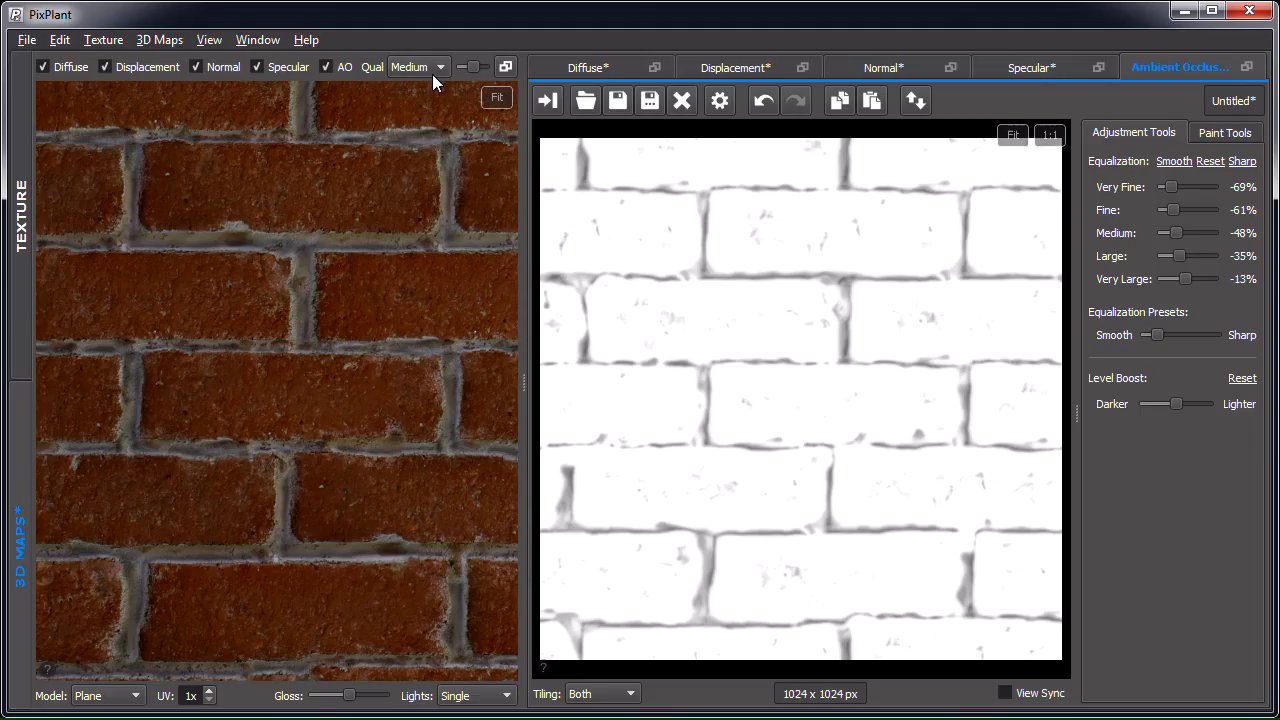
click(330, 66)
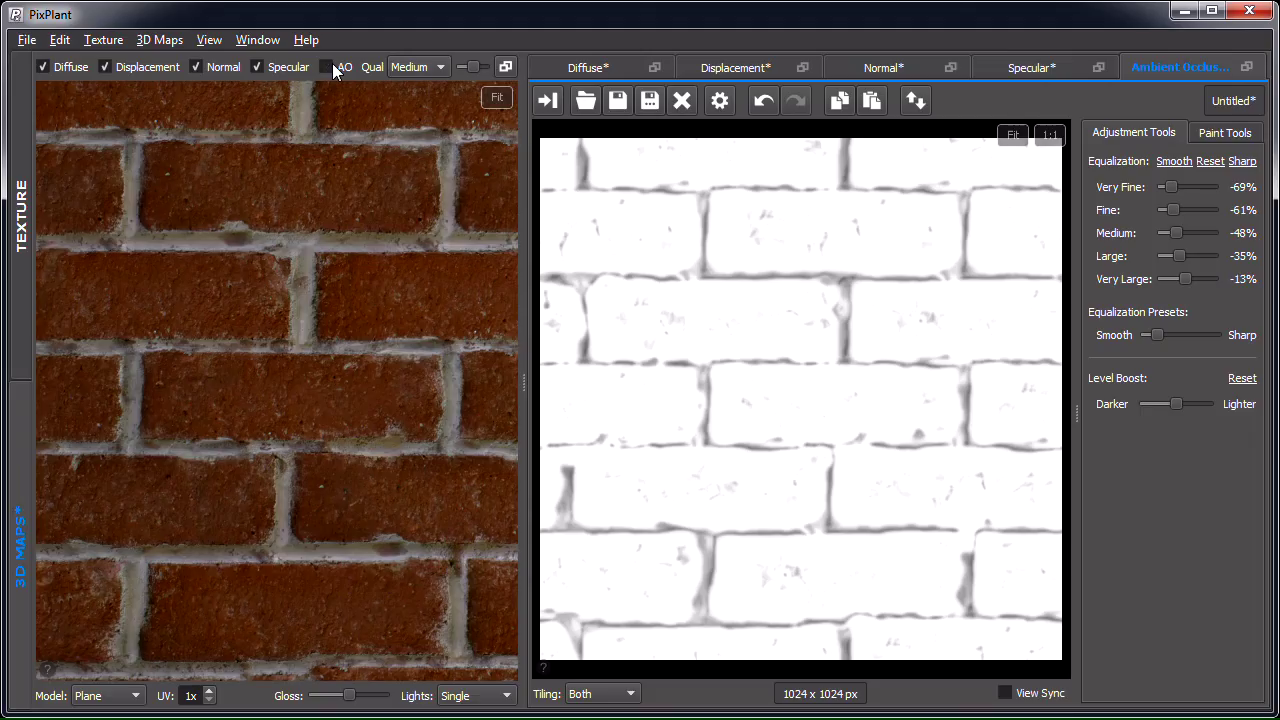
click(330, 66)
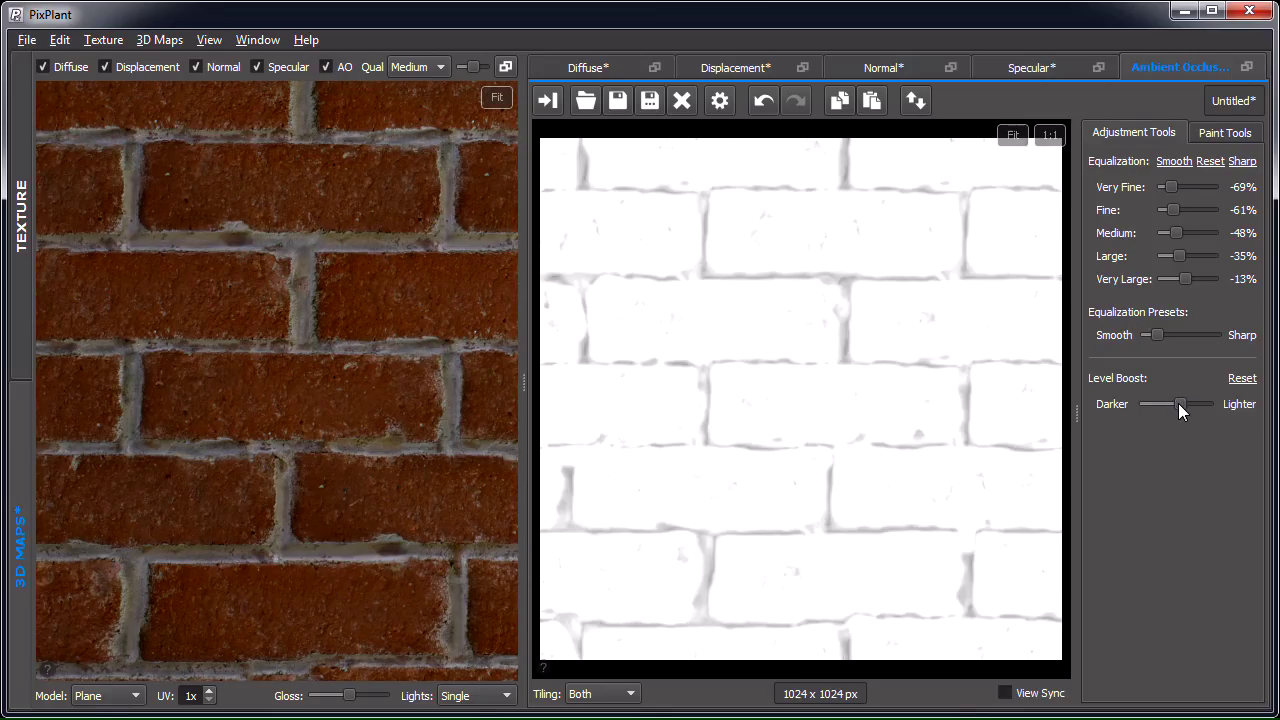
Step: Boost the ambient occlusion map's levels slightly lighter and compare the 3D preview with the map off and on
drag(1178, 403, 1181, 403)
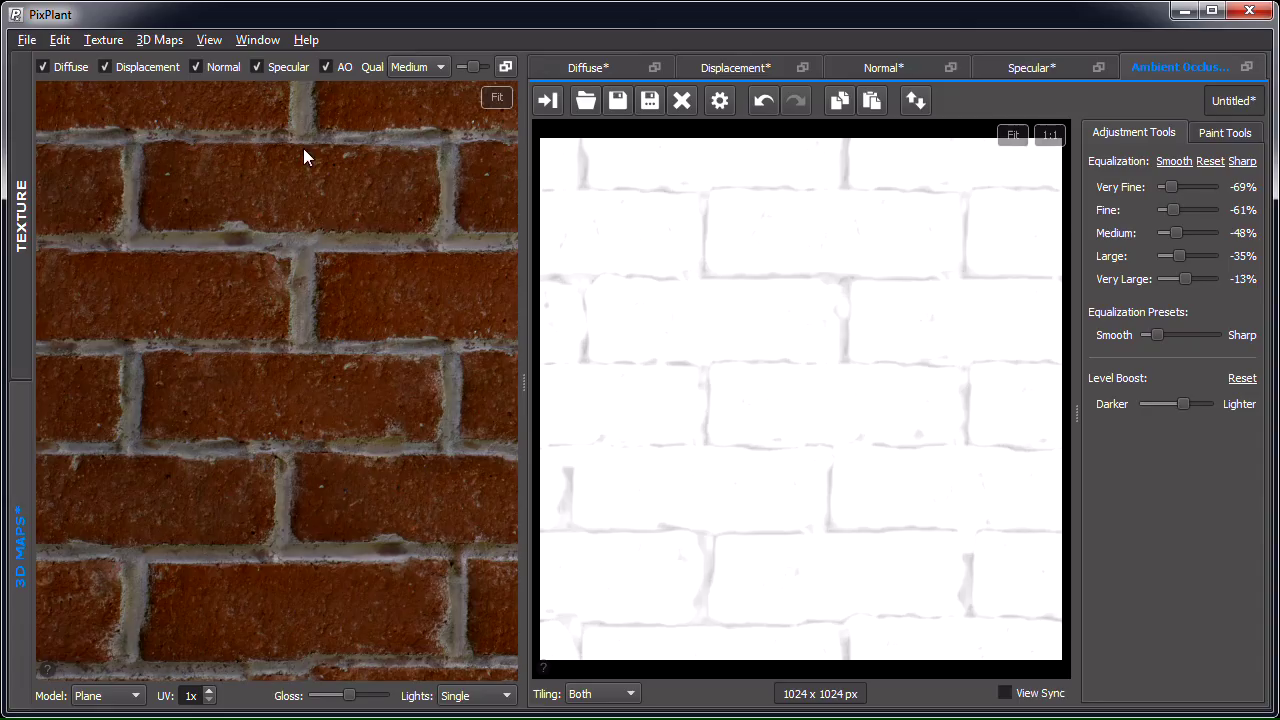
click(324, 64)
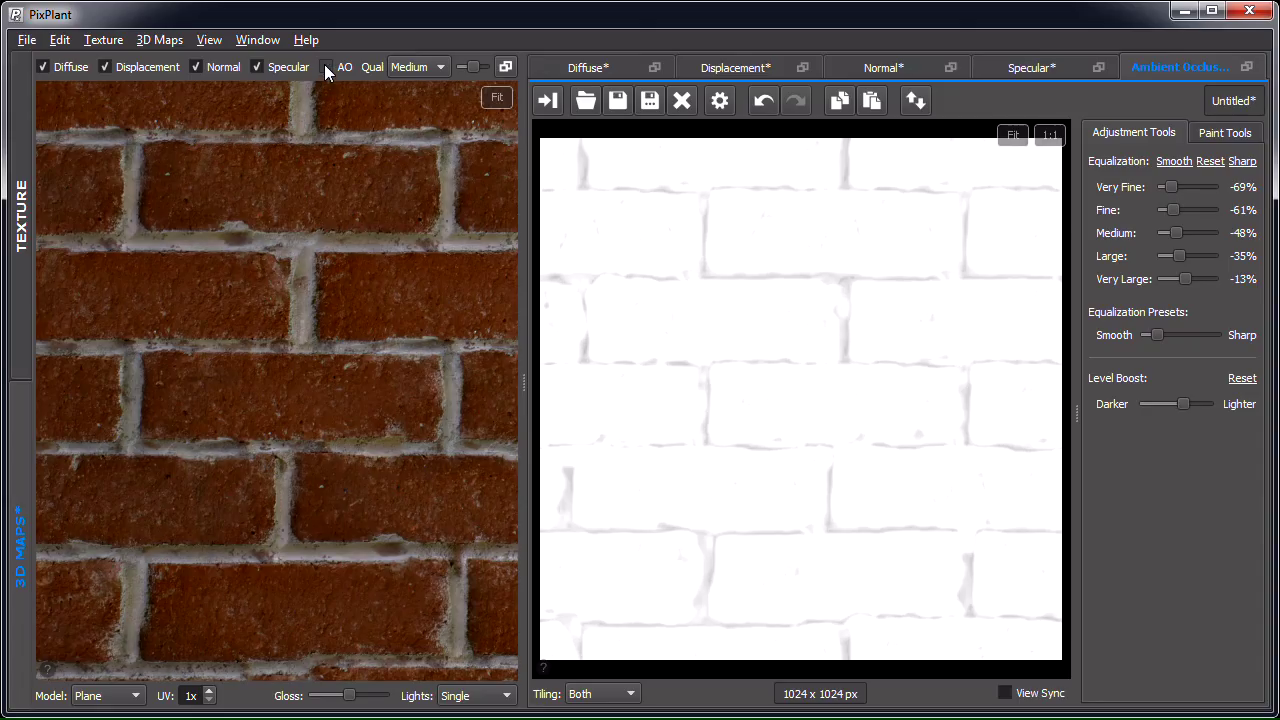
click(324, 64)
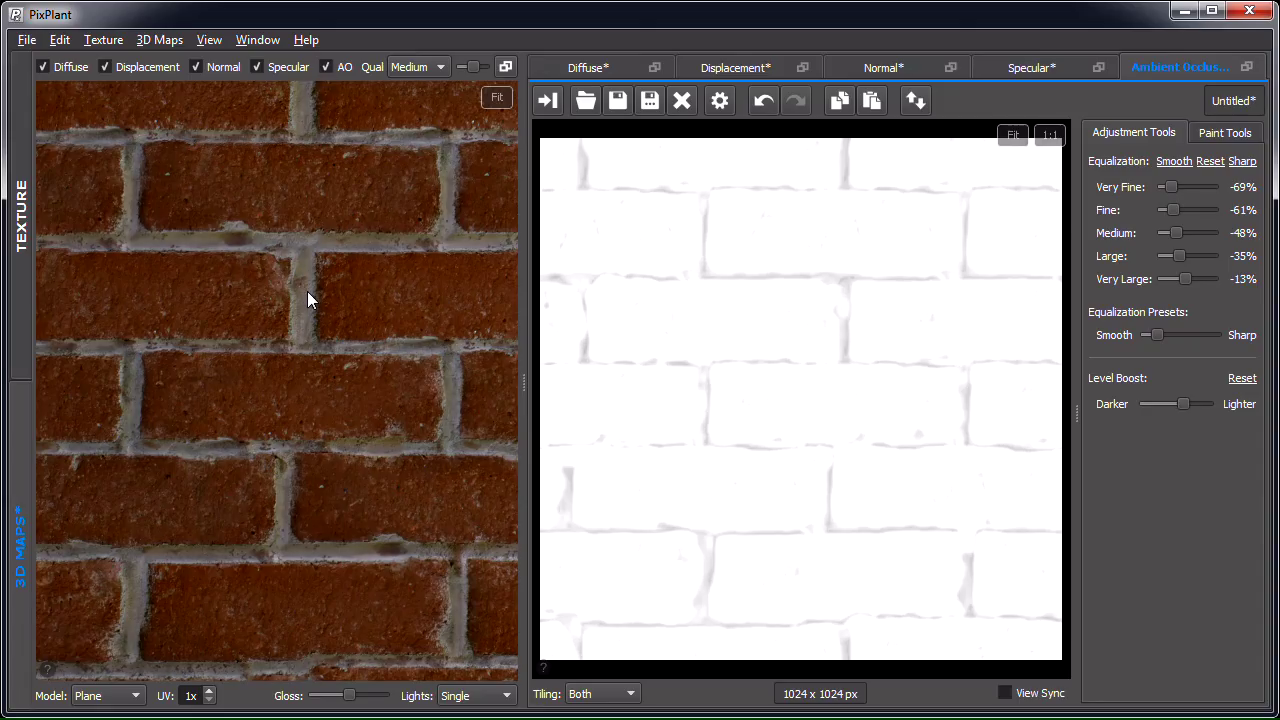
Step: Examine the whole brick wall in the 3D preview at different zoom levels, with and without ambient occlusion
scroll(307, 297, down, 2)
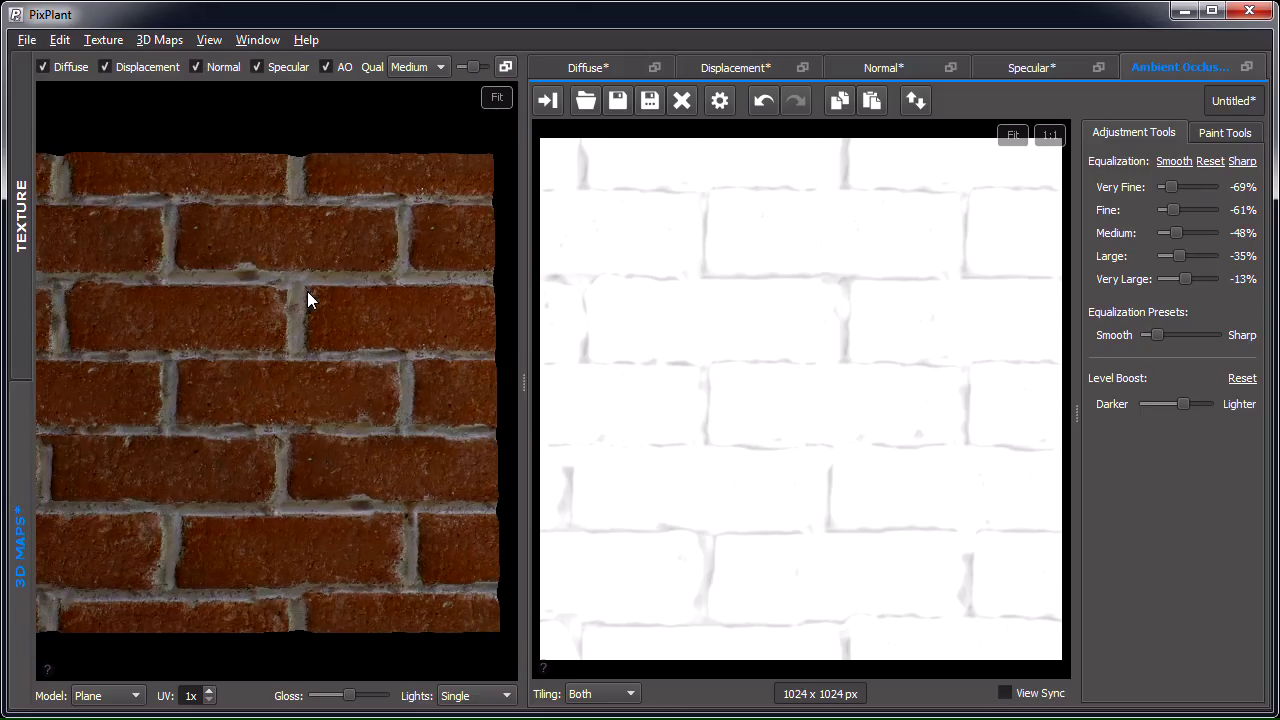
click(332, 64)
click(331, 62)
scroll(285, 440, up, 2)
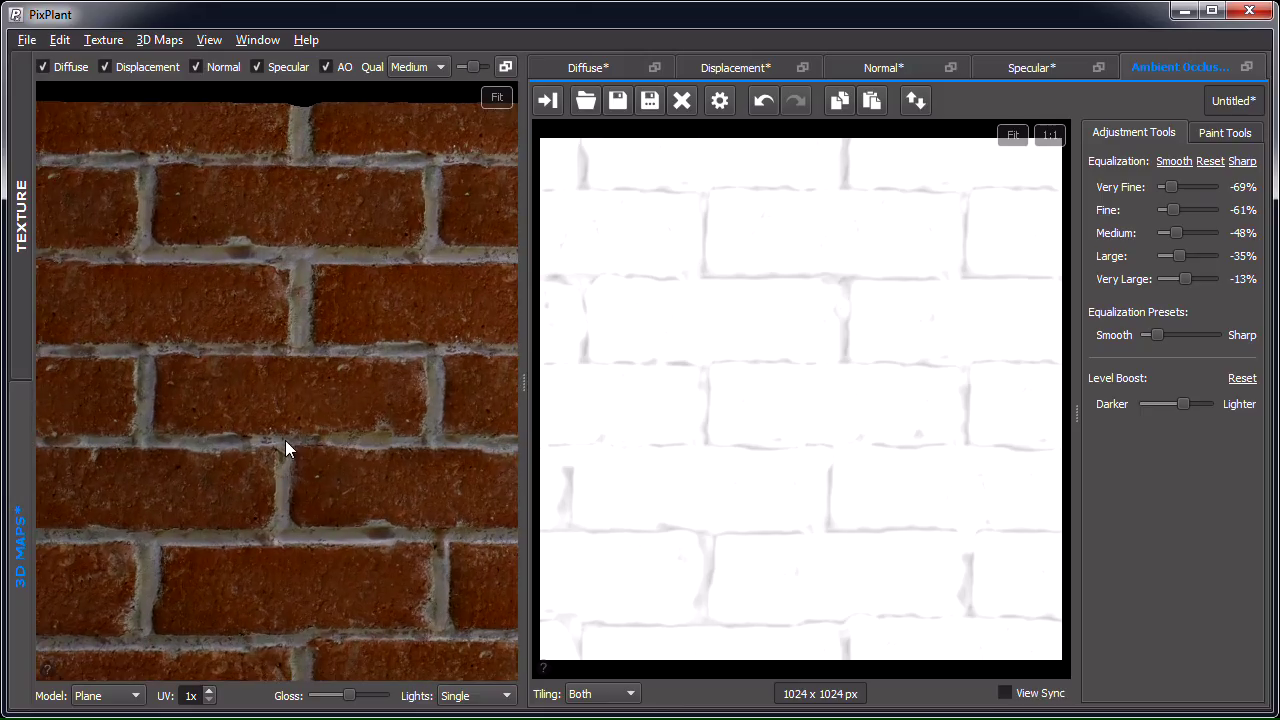
scroll(289, 460, up, 2)
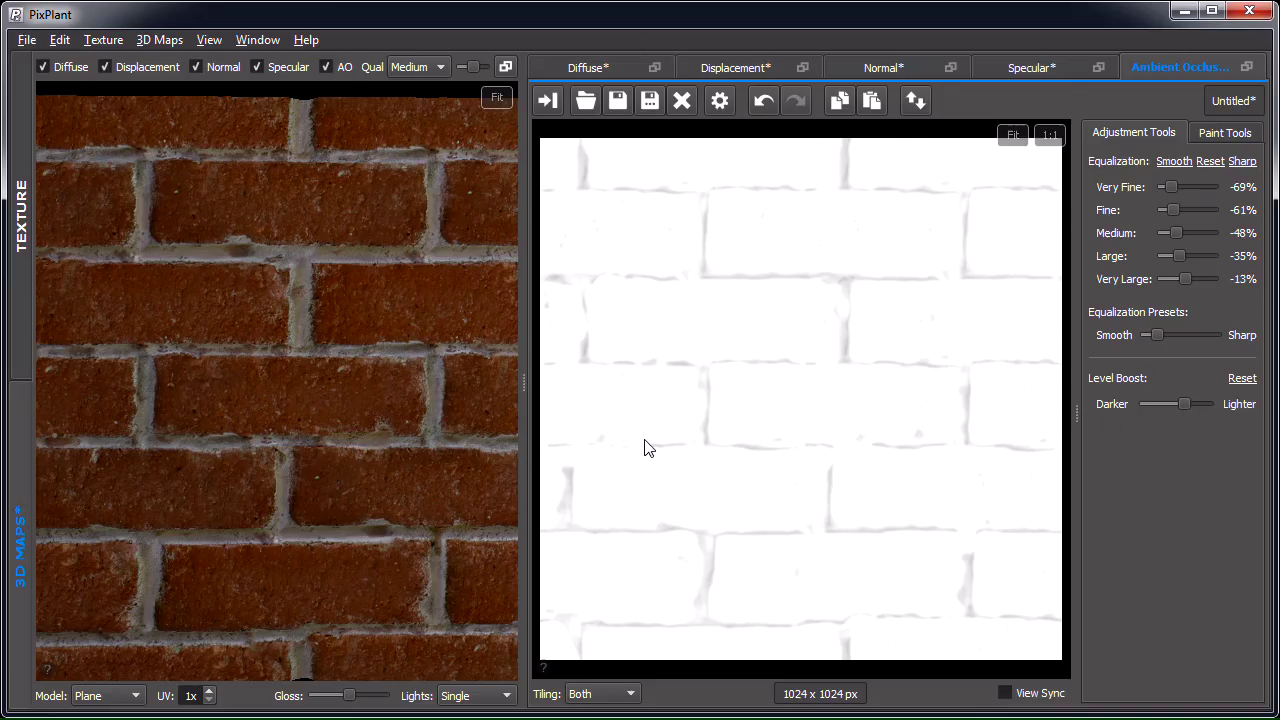
scroll(417, 408, up, 2)
scroll(420, 406, down, 1)
scroll(425, 403, up, 1)
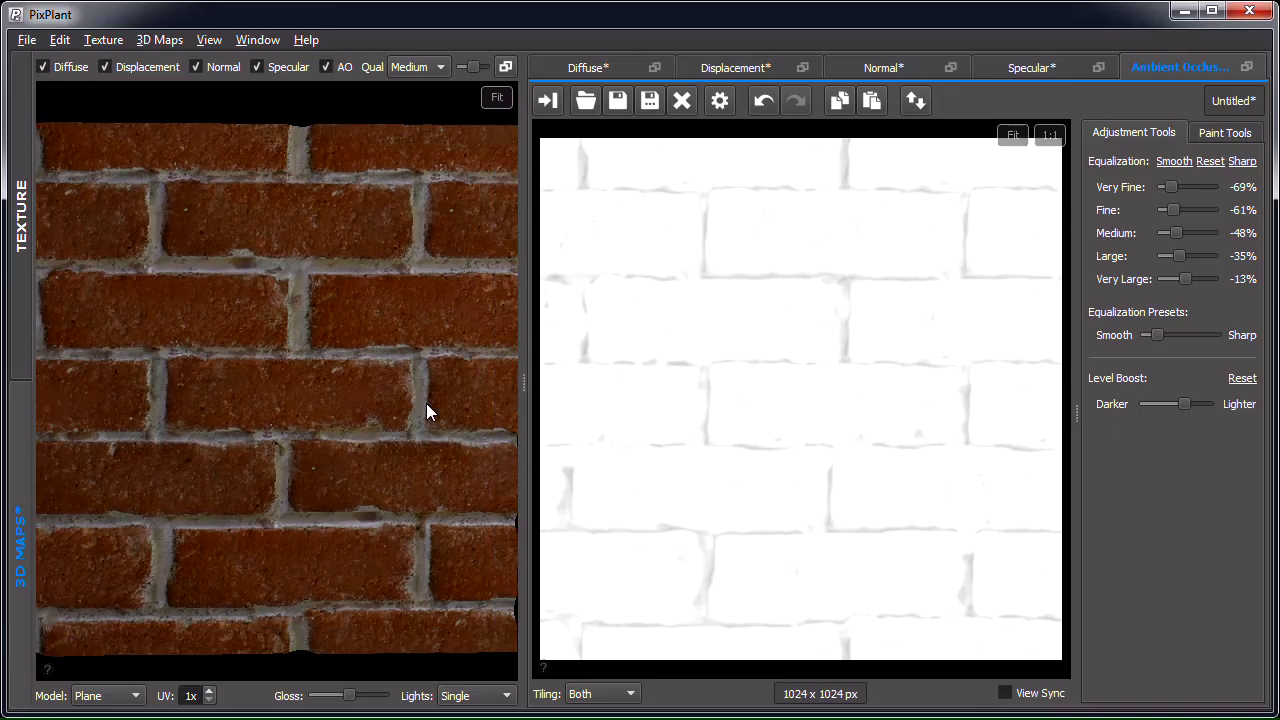
Step: Preview the brick material on the Ball model with 2x UV tiling and inspect its surface up close
scroll(427, 403, up, 1)
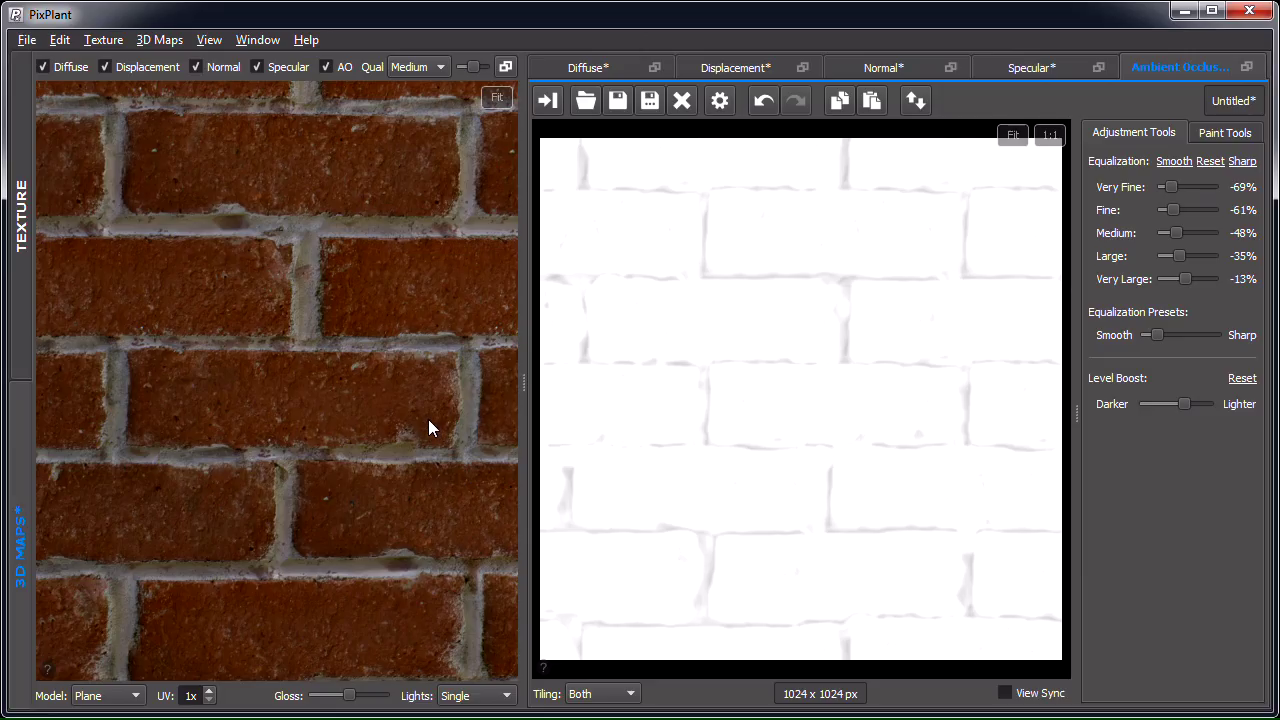
click(95, 696)
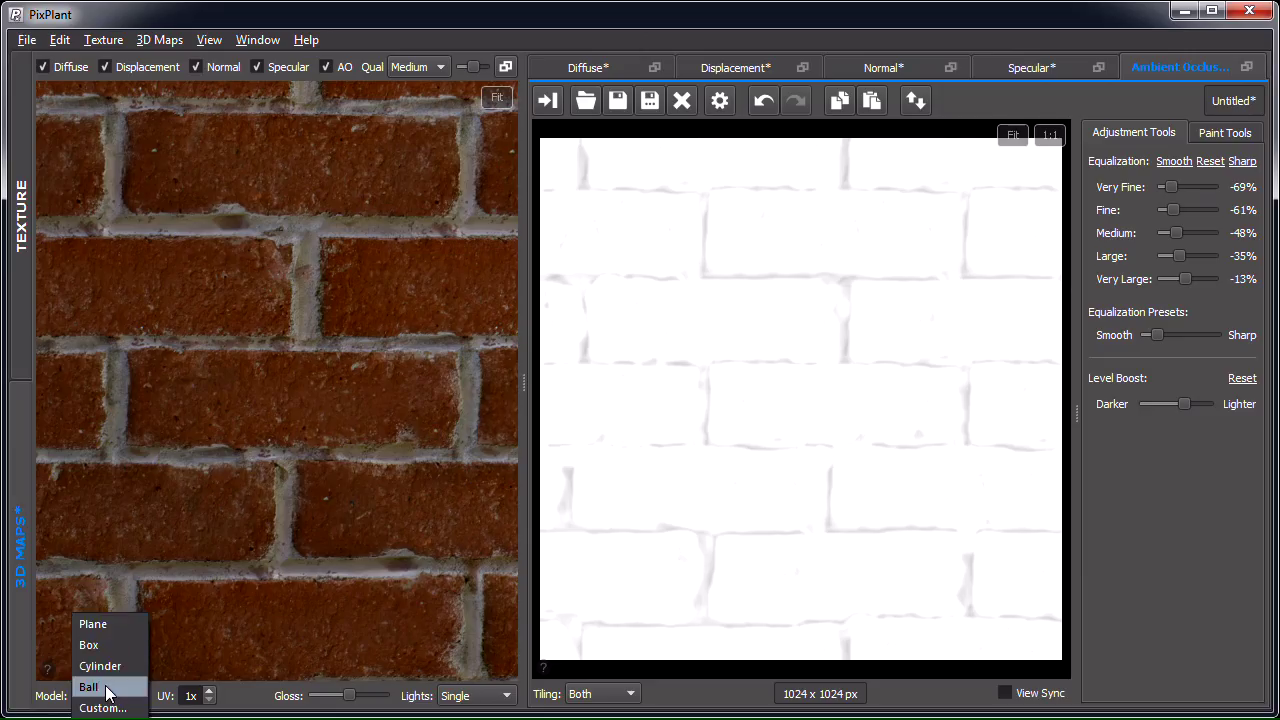
click(89, 687)
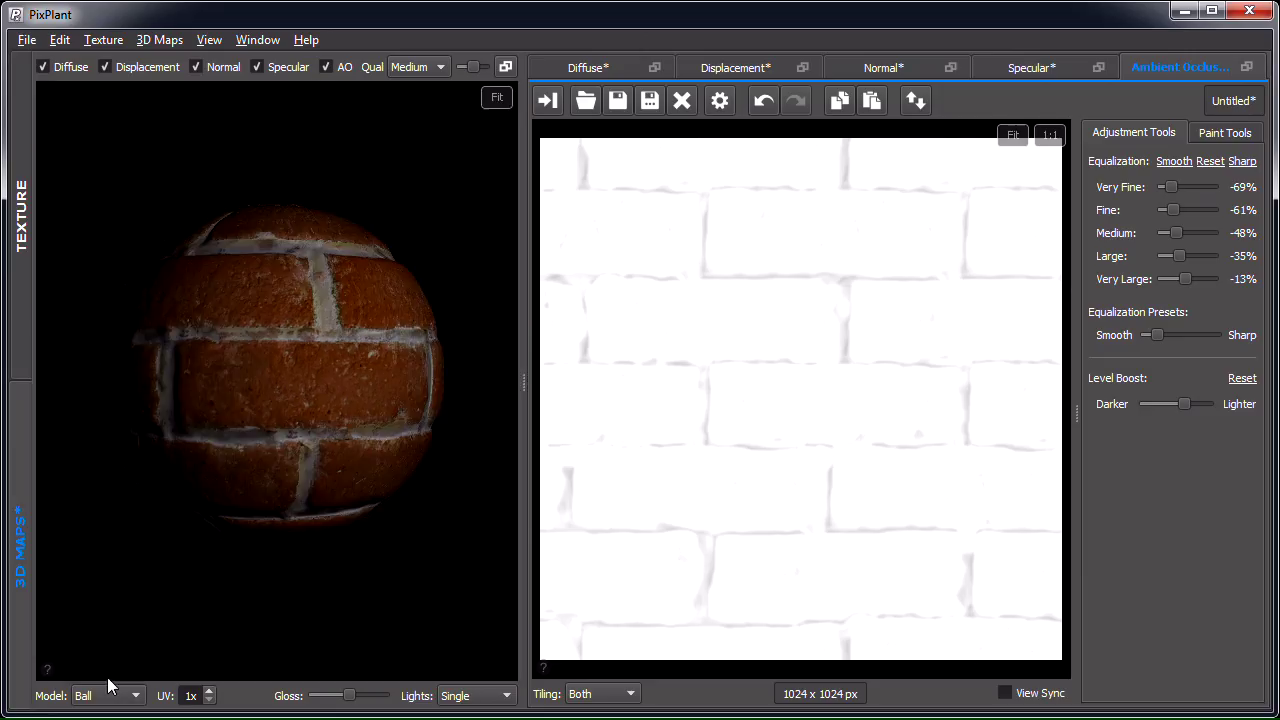
click(209, 691)
mouse_move(243, 436)
mouse_down()
mouse_move(206, 393)
mouse_move(222, 436)
mouse_up()
scroll(232, 440, up, 2)
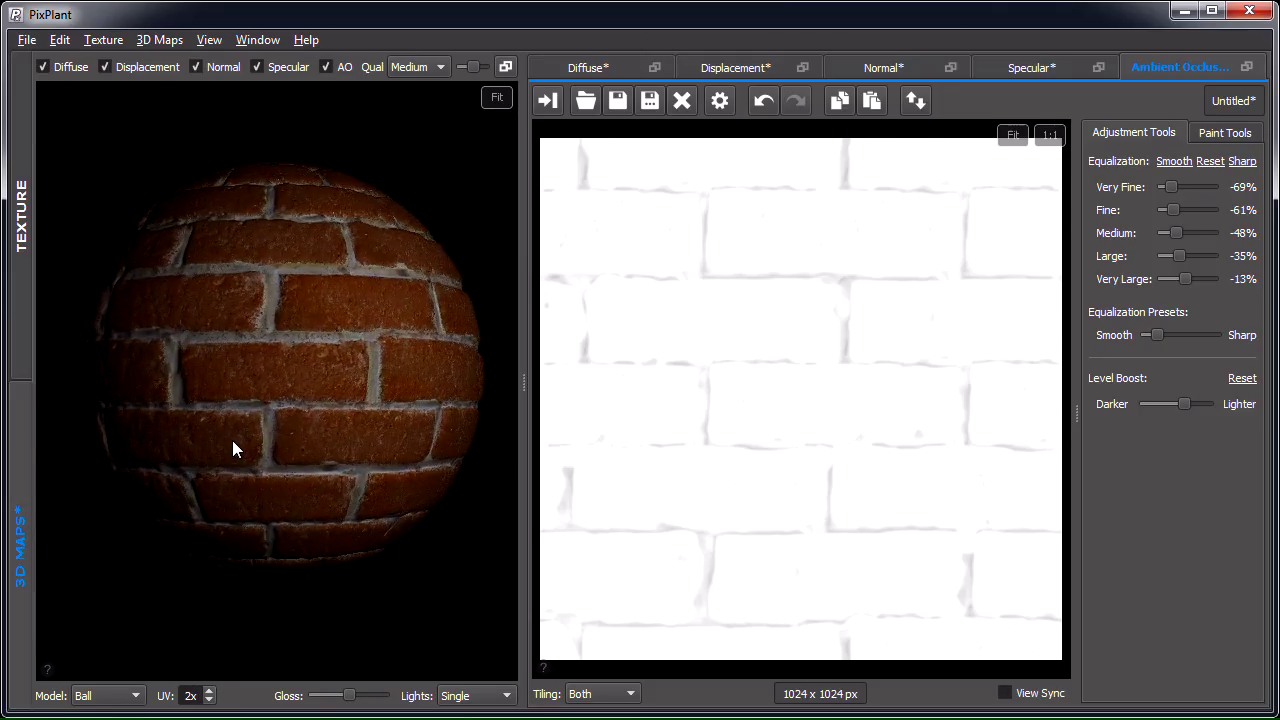
scroll(232, 440, up, 2)
shift+drag(277, 306, 263, 302)
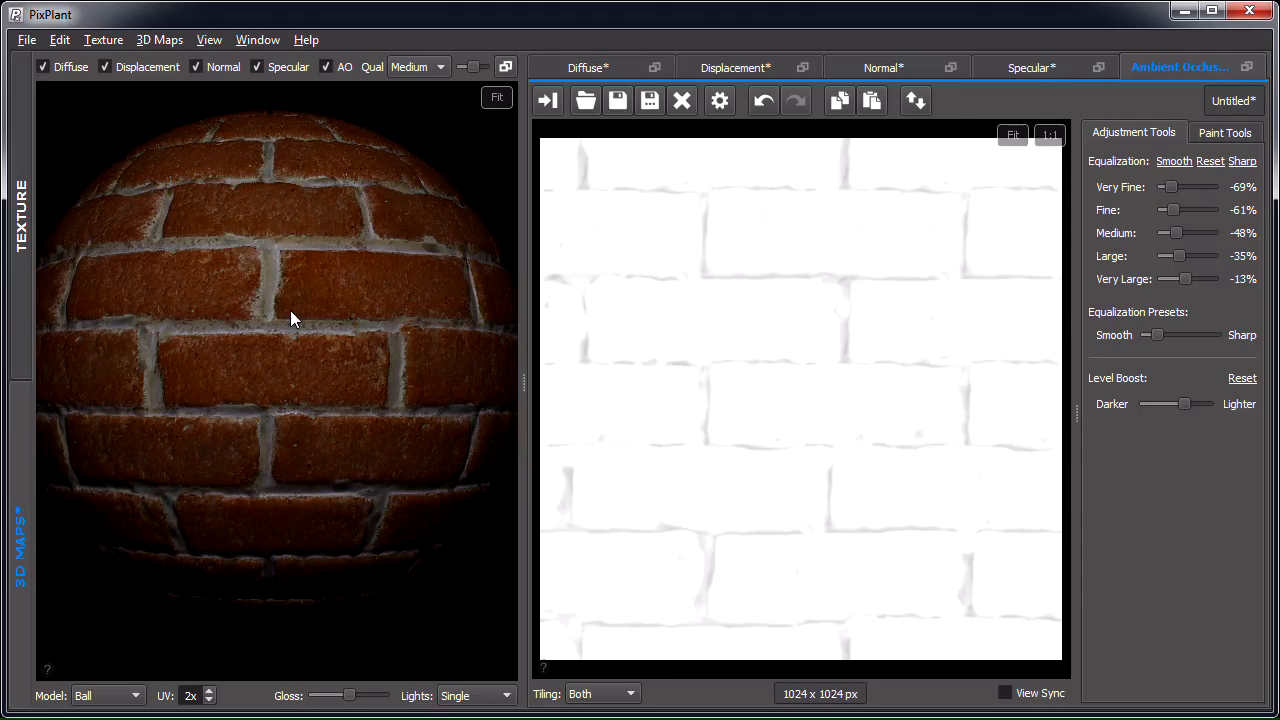
drag(291, 314, 303, 314)
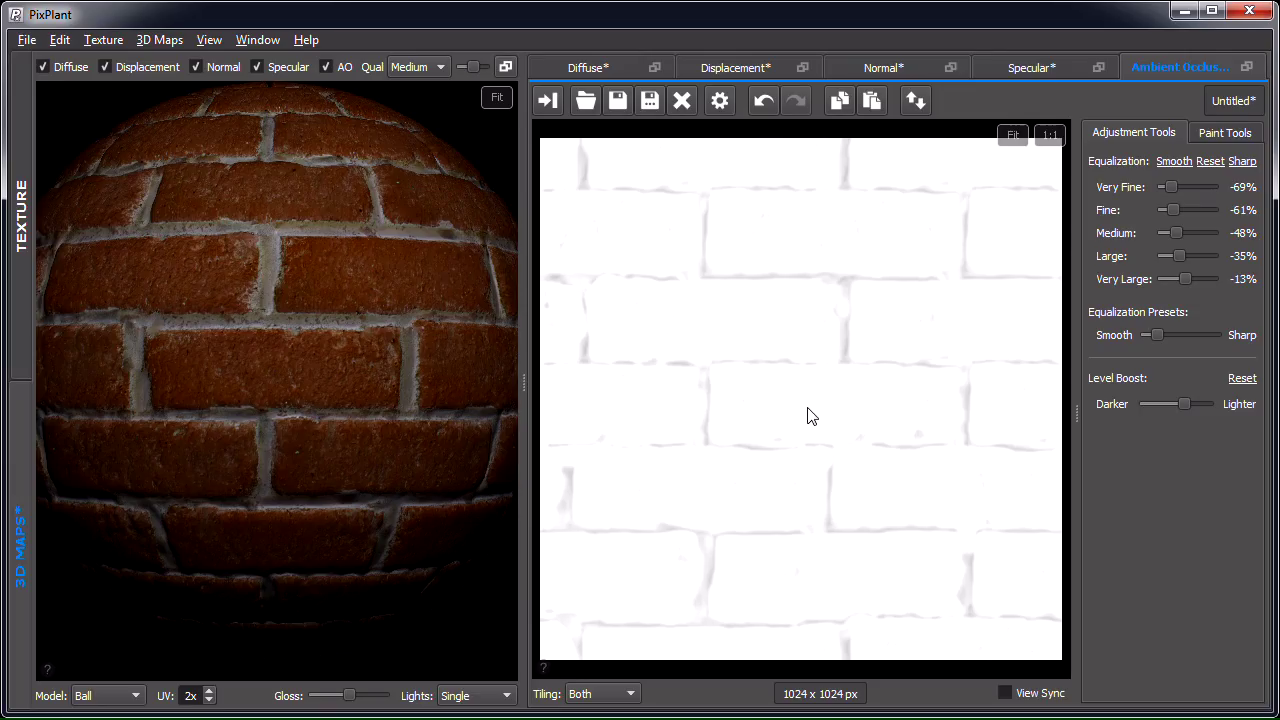
Step: Create a PixPlant project named Brick25 in the projects folder
click(27, 44)
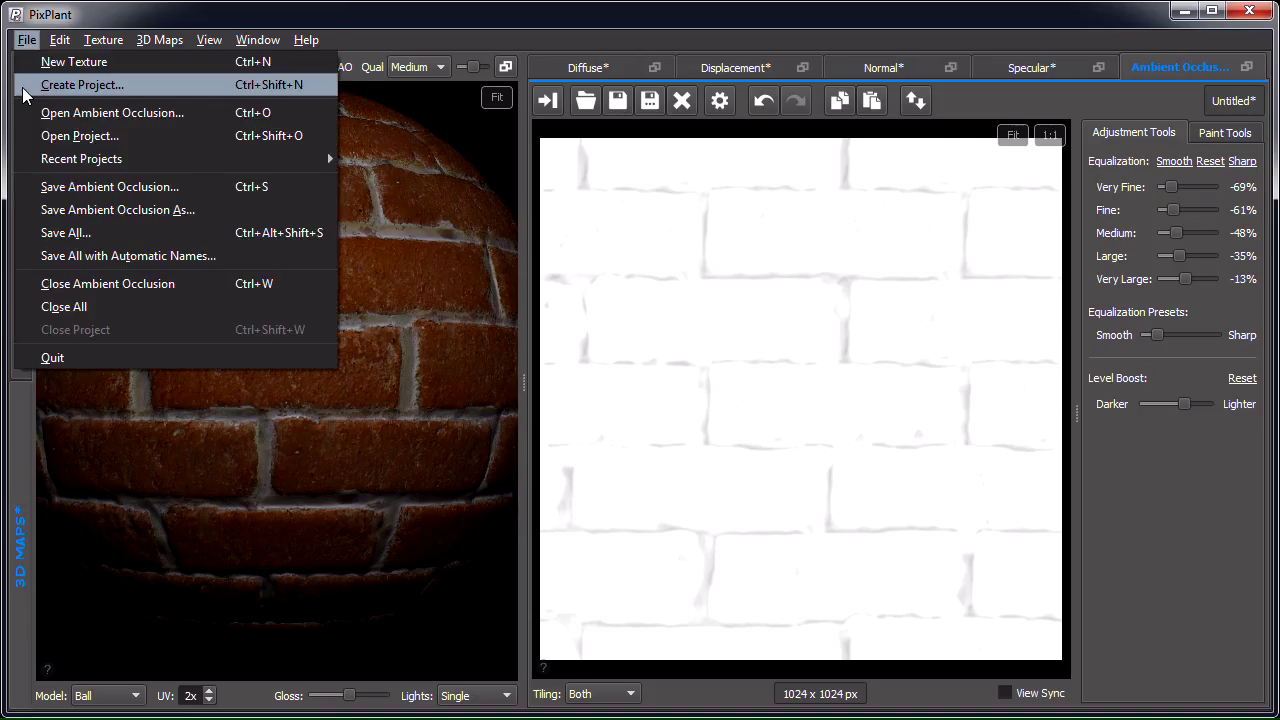
click(23, 88)
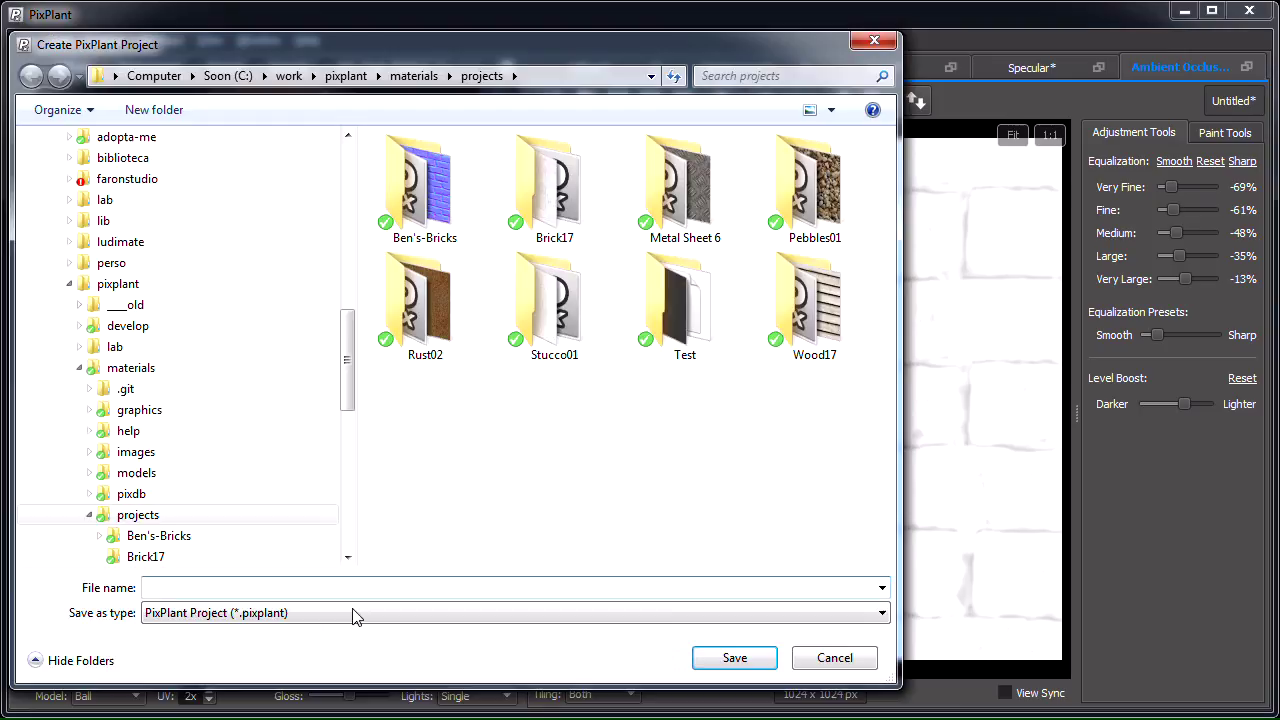
text(Brick25)
click(757, 657)
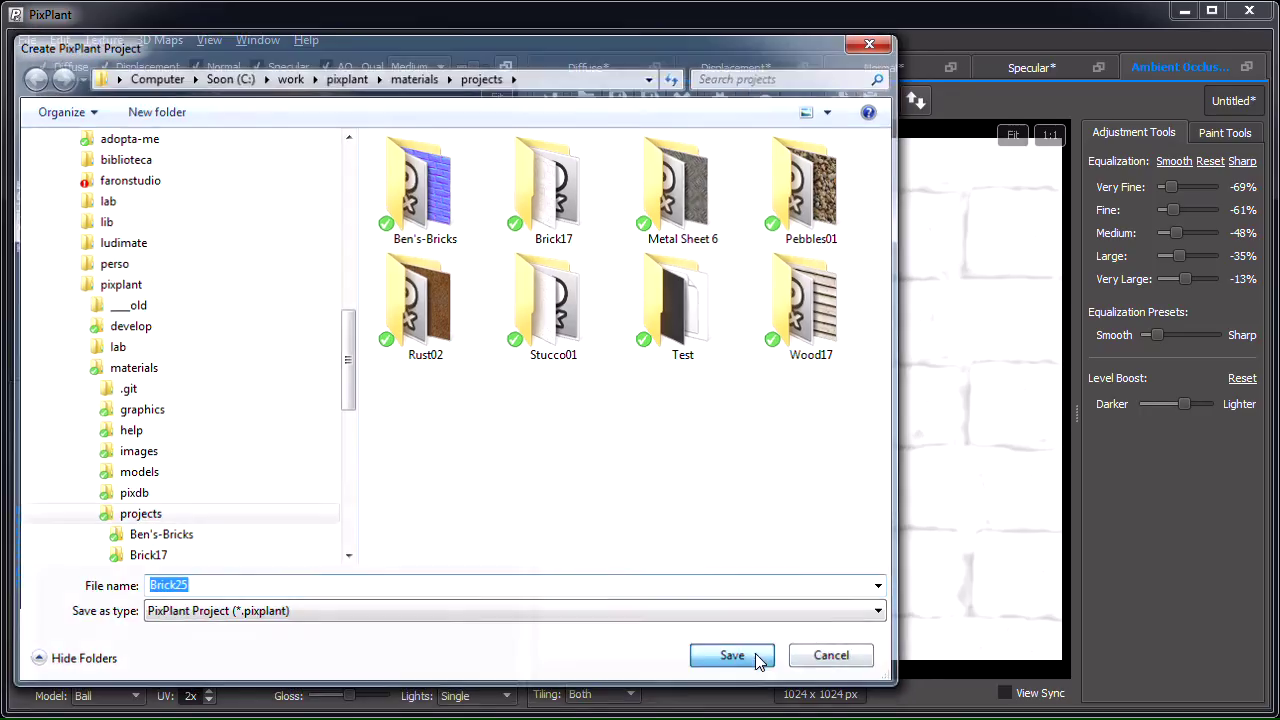